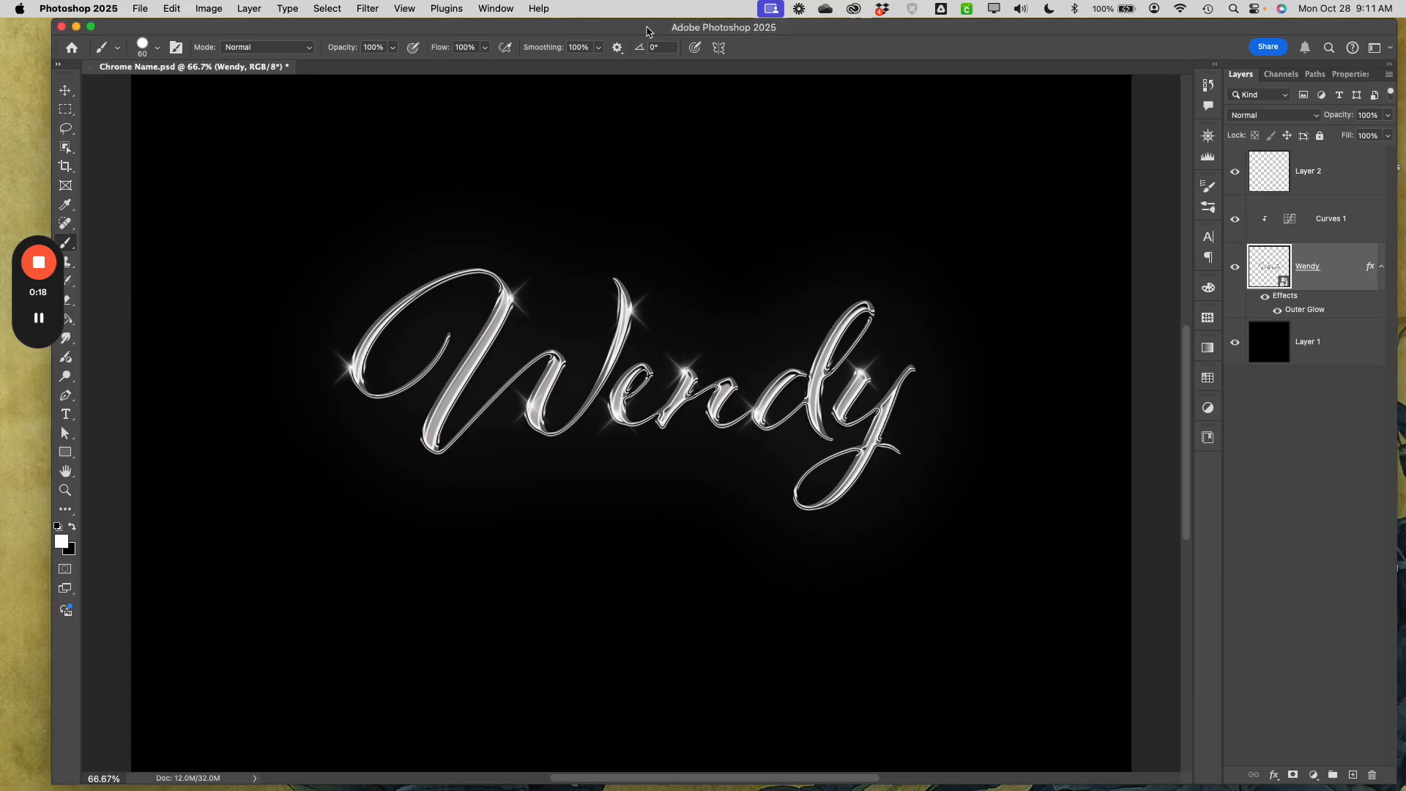
Step: Switch to Creative Cloud, search for "font" and launch the Adobe Fonts website
{"action": "left_click_drag", "start_coordinate": [673, 29], "coordinate": [659, 31]}
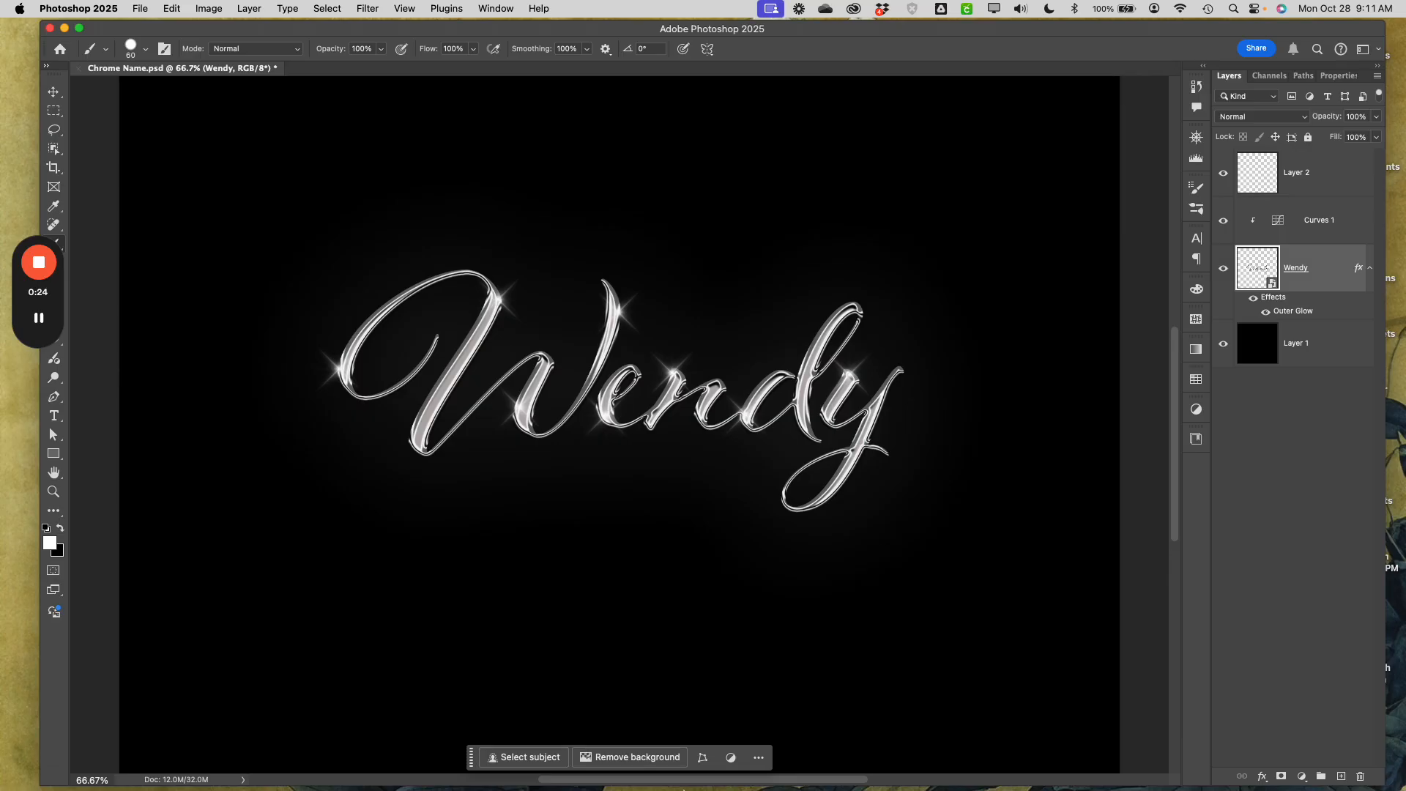
{"action": "mouse_move", "coordinate": [618, 769]}
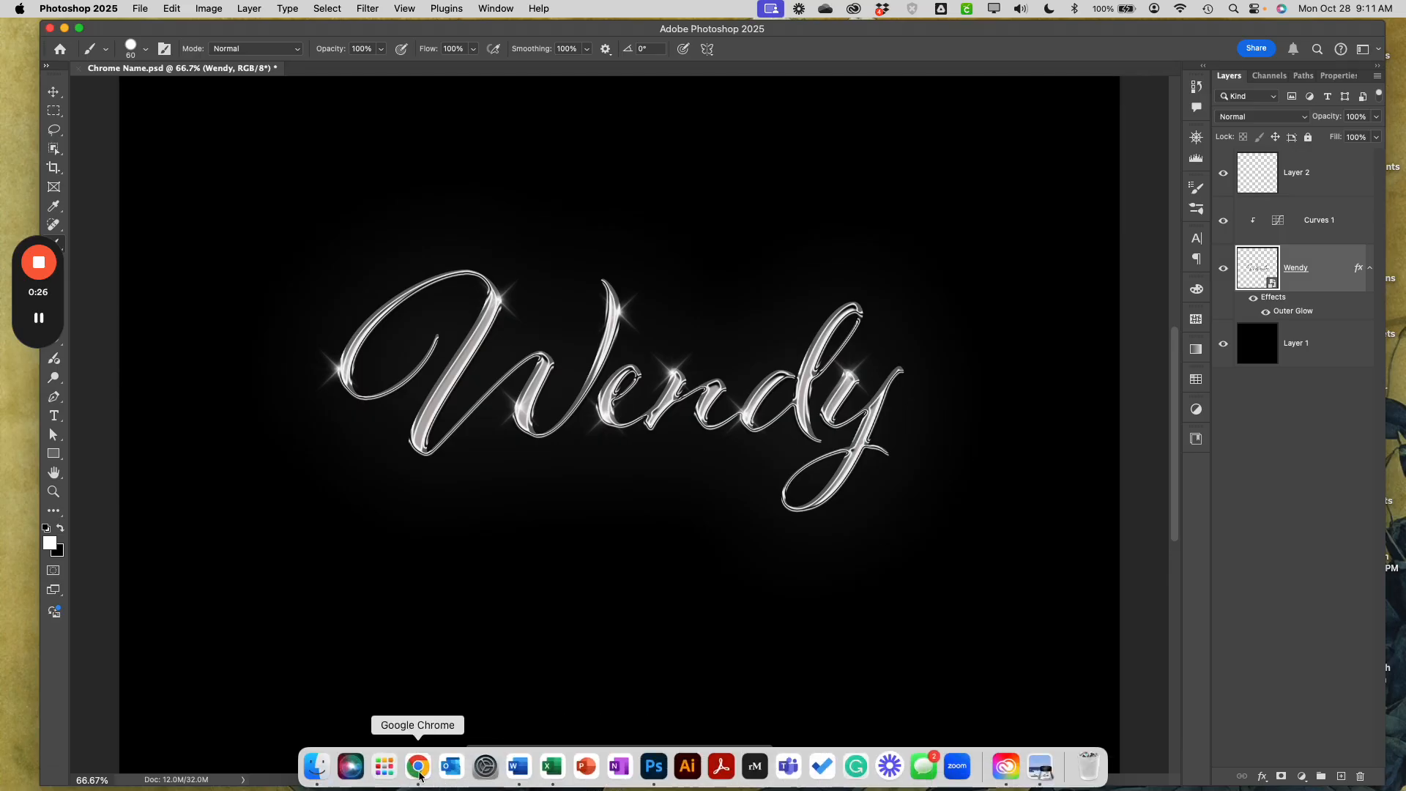
{"action": "left_click", "coordinate": [1006, 767]}
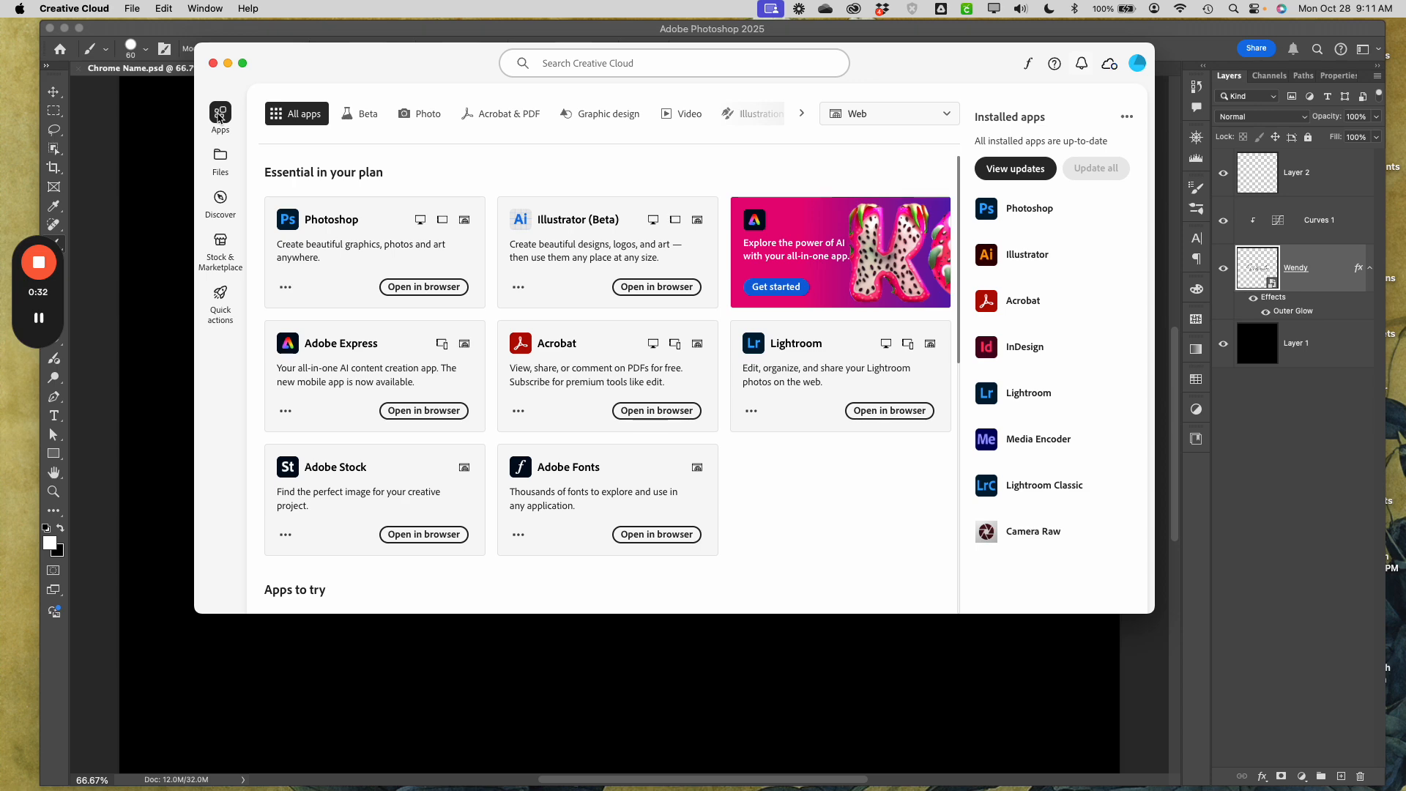
{"action": "left_click", "coordinate": [557, 69]}
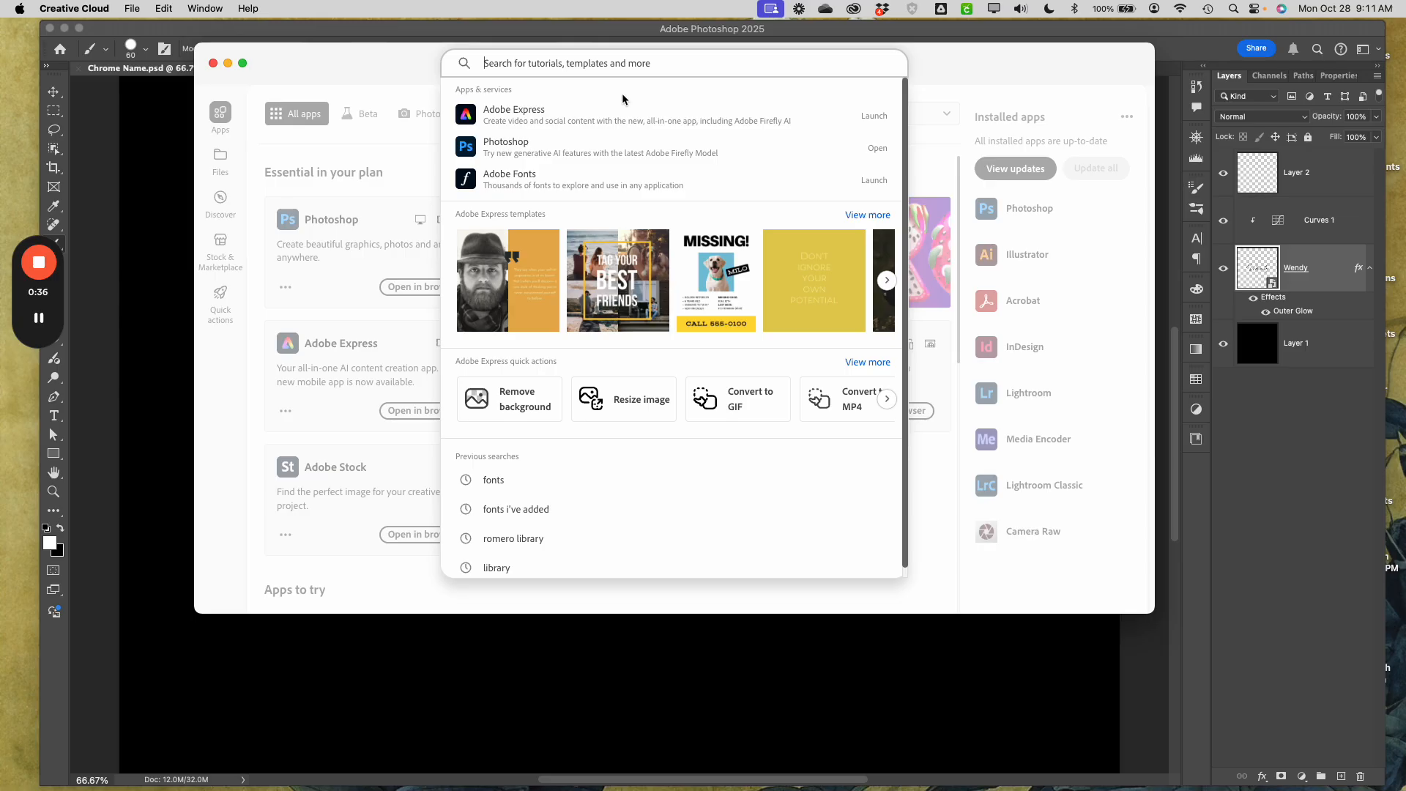
{"action": "type", "text": "font"}
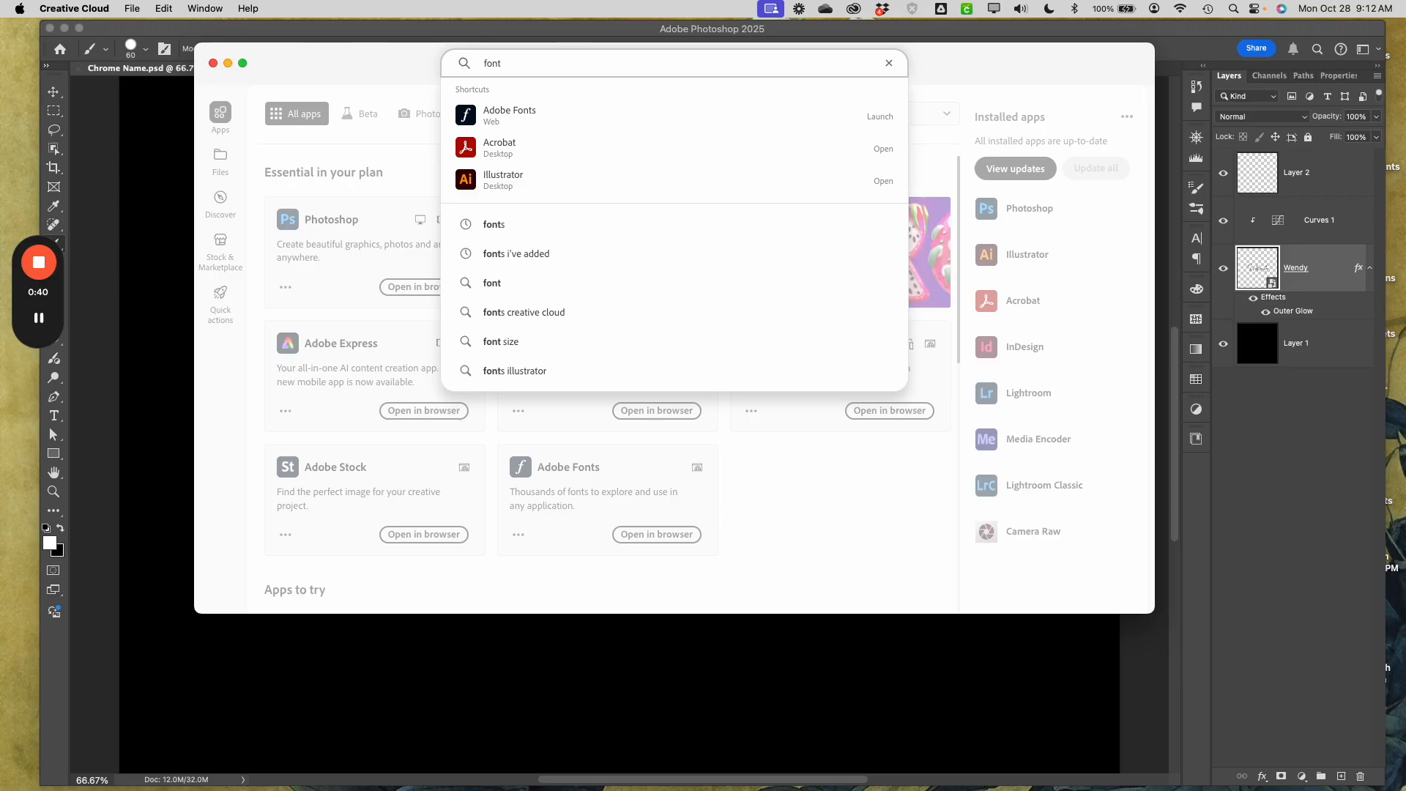
{"action": "left_click", "coordinate": [528, 111]}
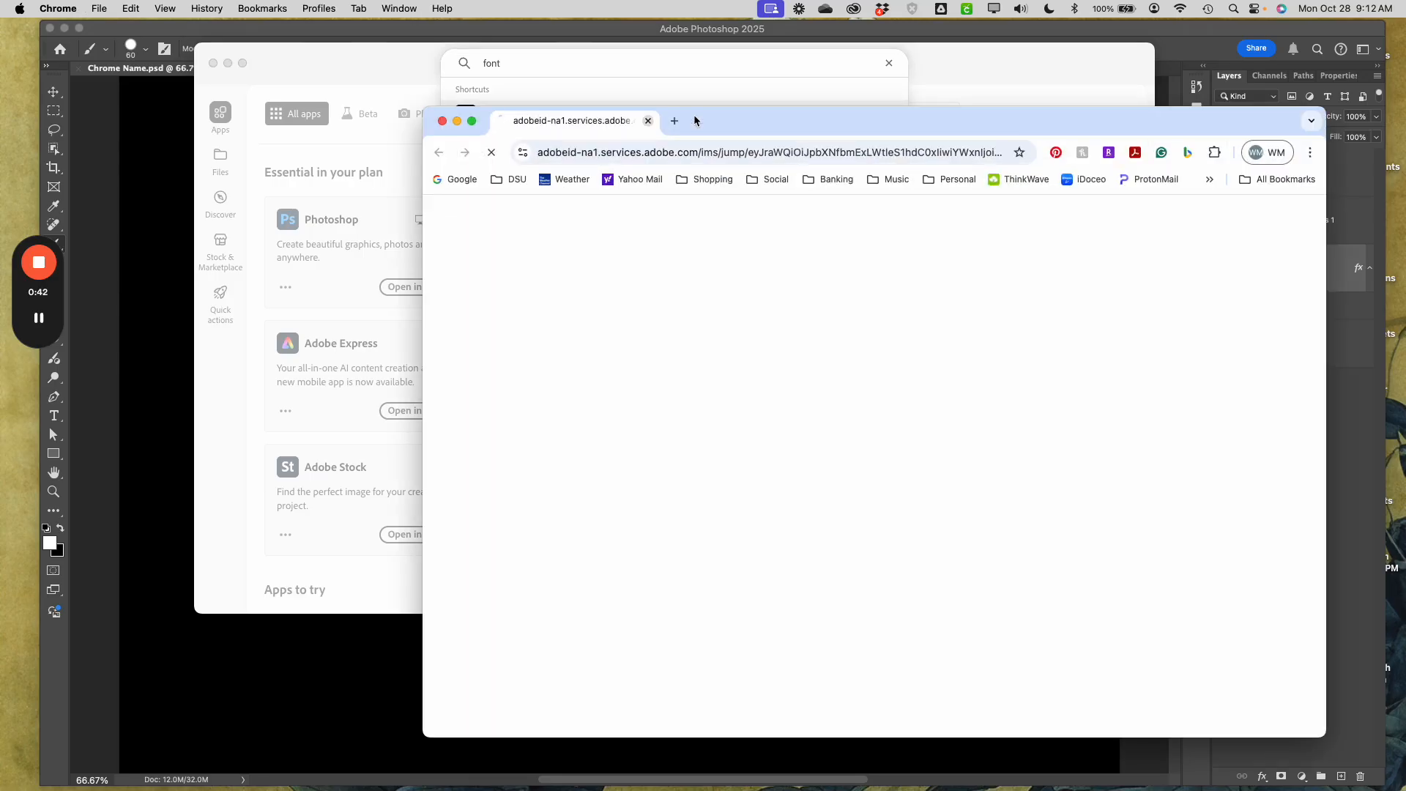
Step: Sign in to Adobe Fonts with the saved account e-mail and enlarge the browser window
{"action": "left_click_drag", "start_coordinate": [810, 115], "coordinate": [561, 54]}
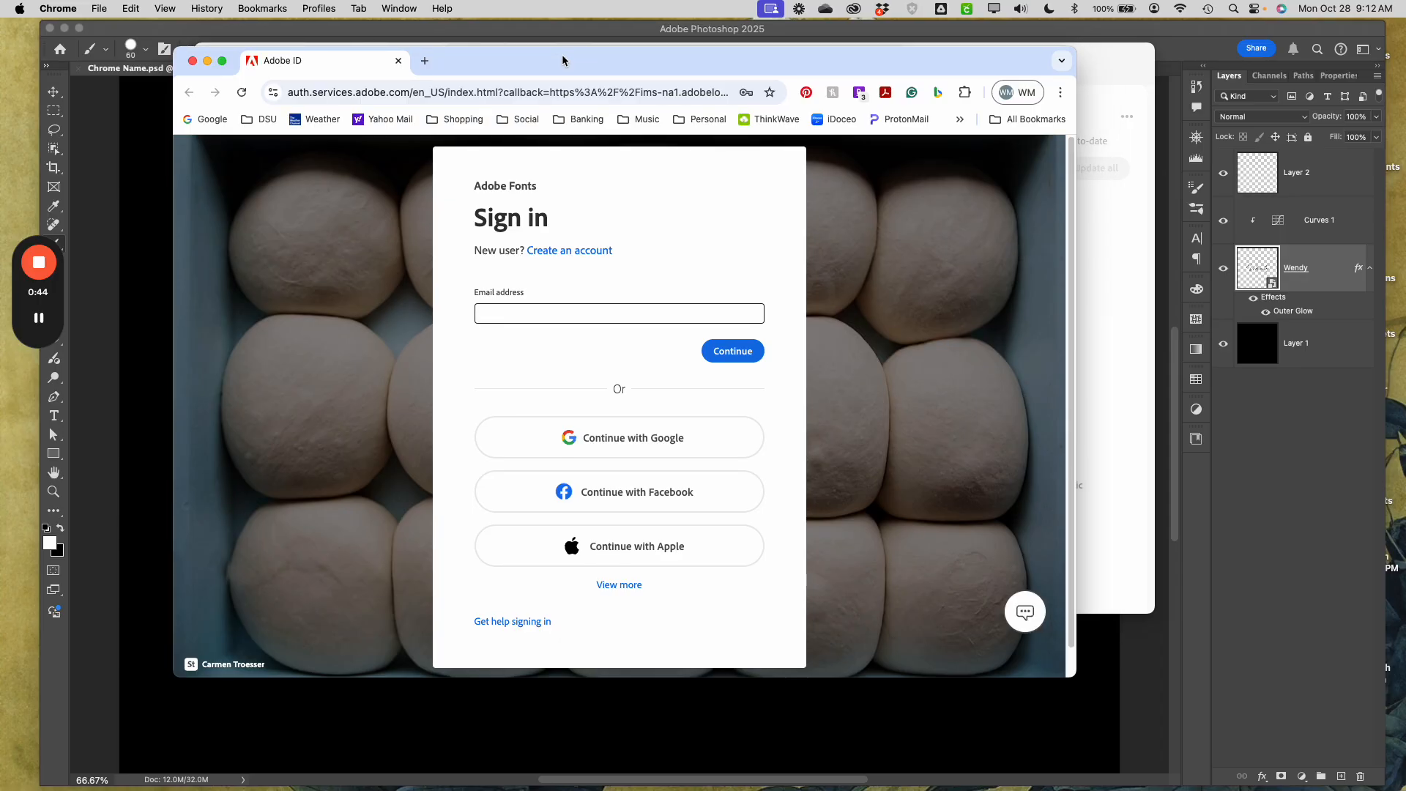
{"action": "left_click", "coordinate": [545, 315]}
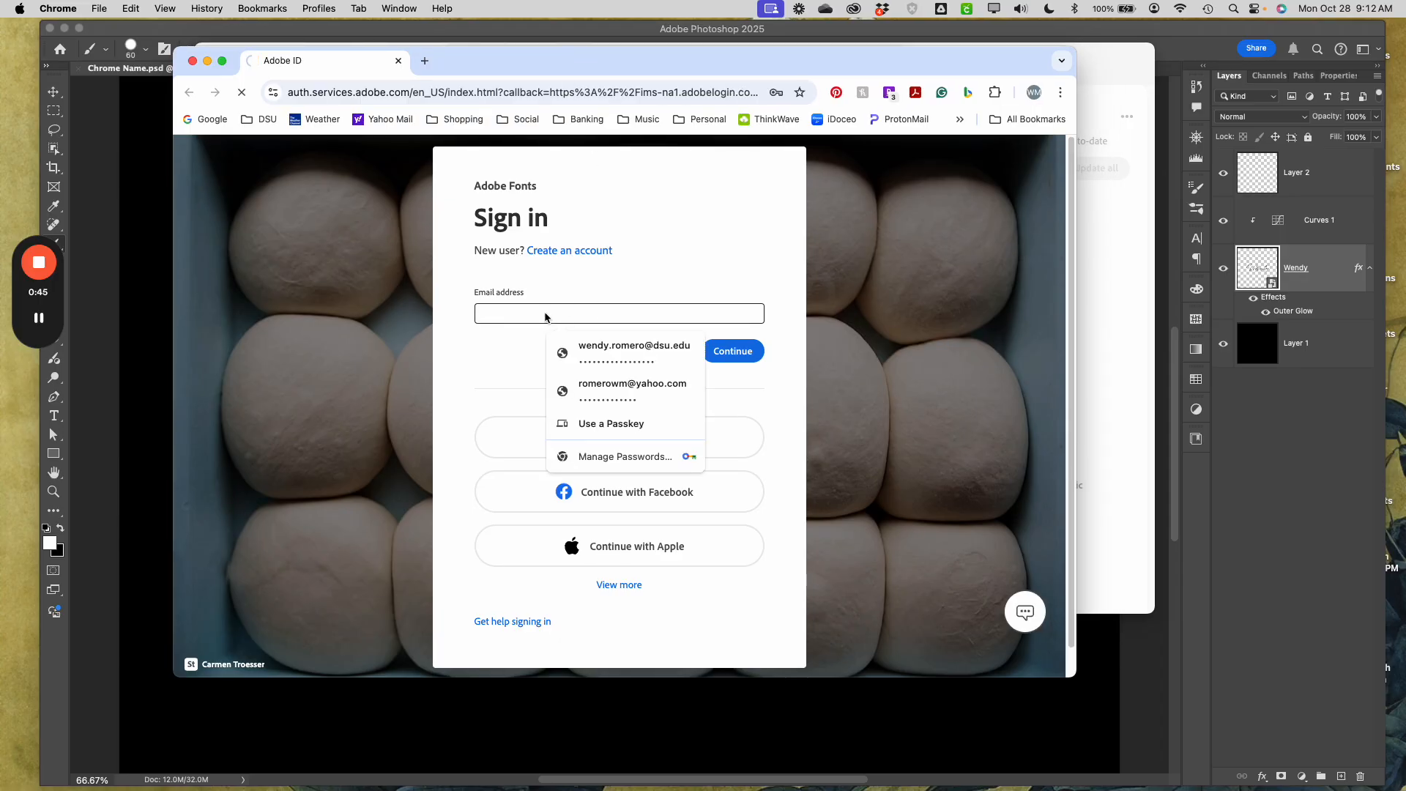
{"action": "left_click", "coordinate": [608, 350]}
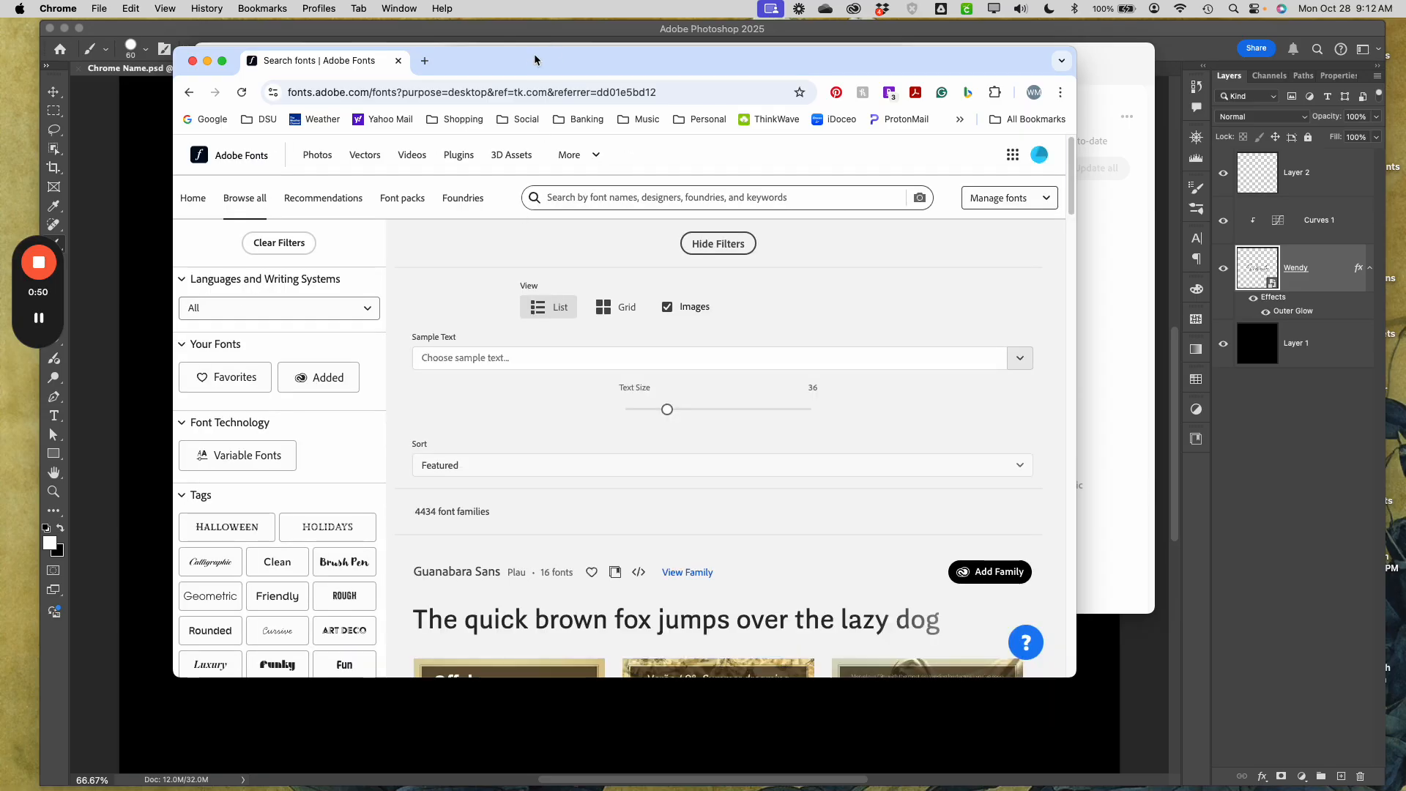
{"action": "left_click_drag", "start_coordinate": [529, 65], "coordinate": [465, 44]}
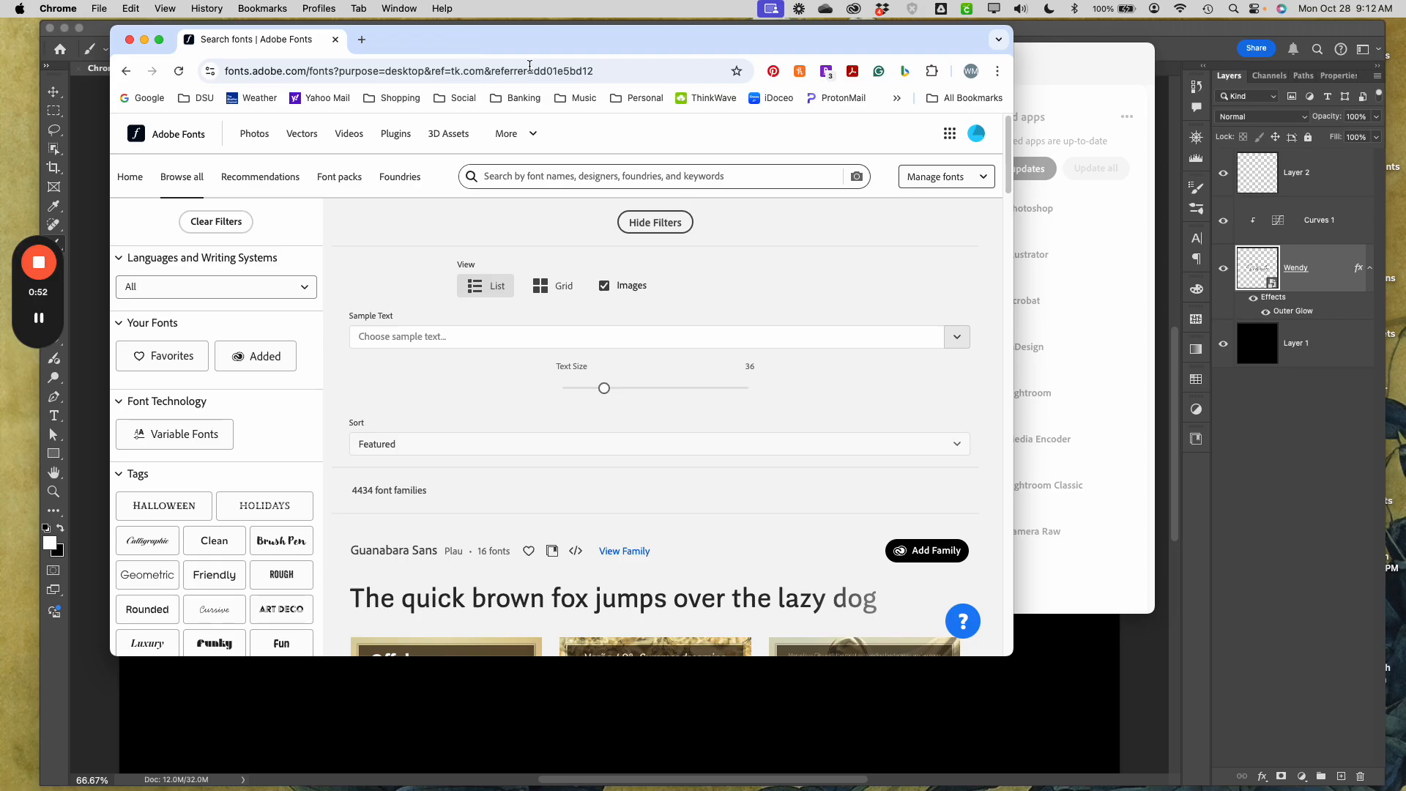
{"action": "left_click_drag", "start_coordinate": [1012, 655], "coordinate": [1247, 741]}
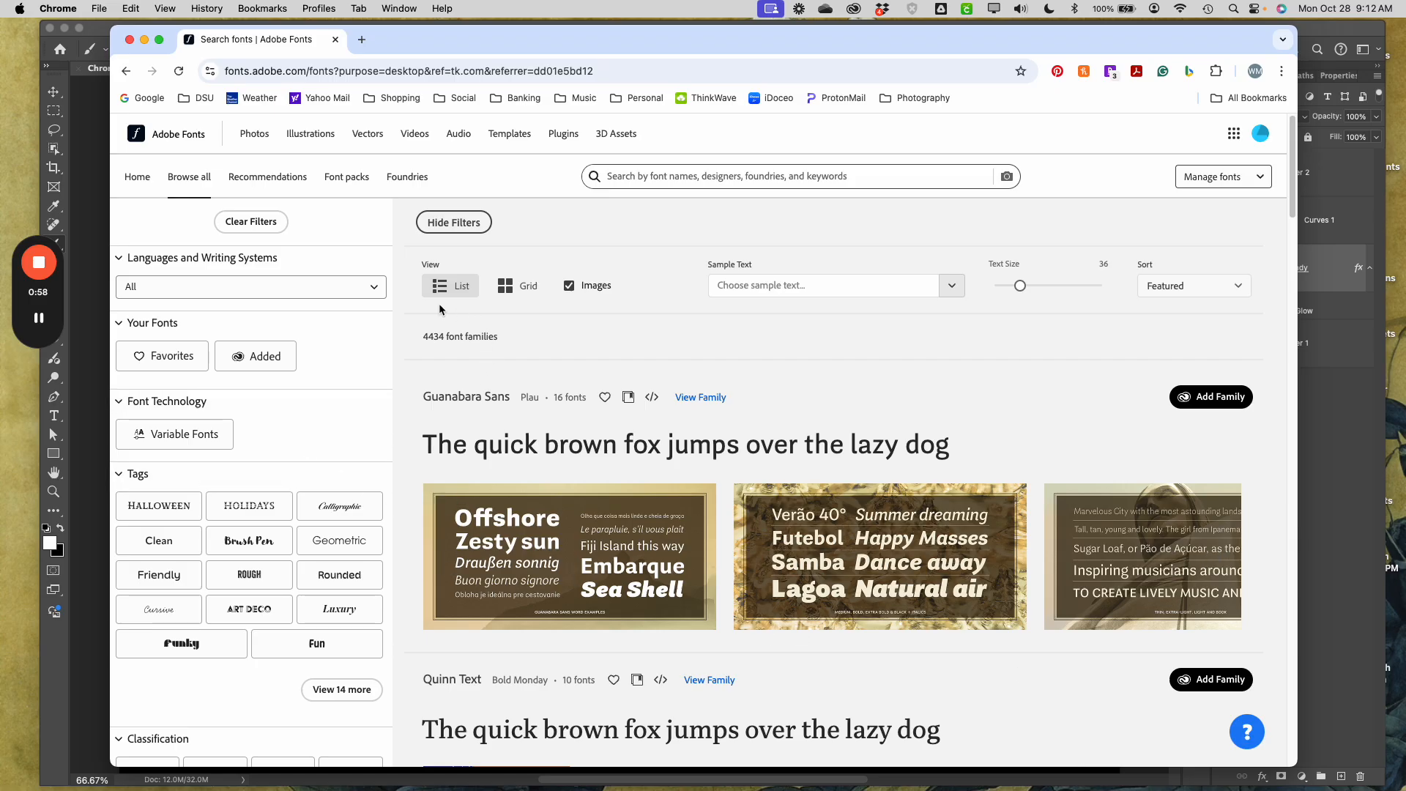
Step: Filter the font list by the Calligraphic tag, the Script classification and the heaviest weight
{"action": "scroll", "coordinate": [352, 383], "scroll_direction": "down", "scroll_amount": 4}
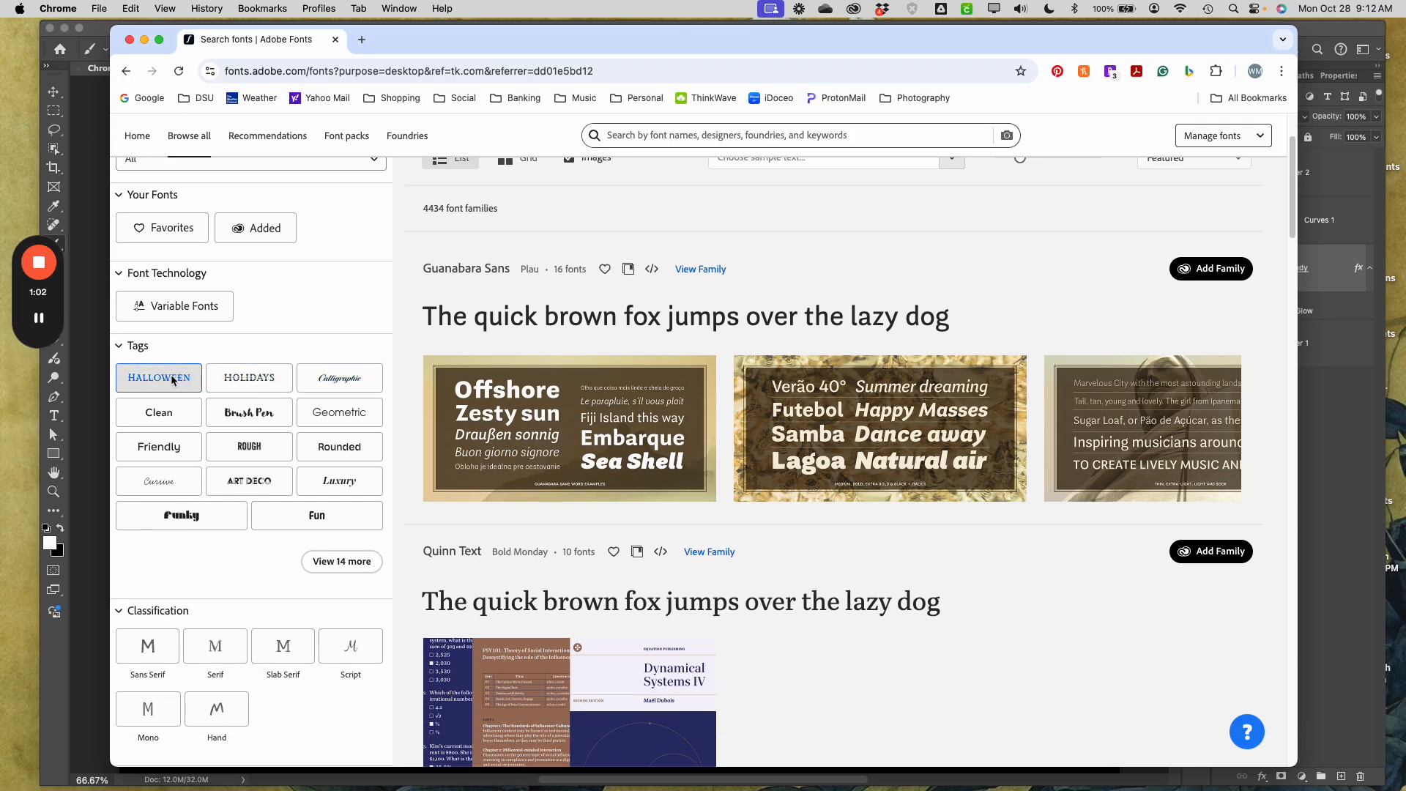
{"action": "left_click", "coordinate": [339, 379]}
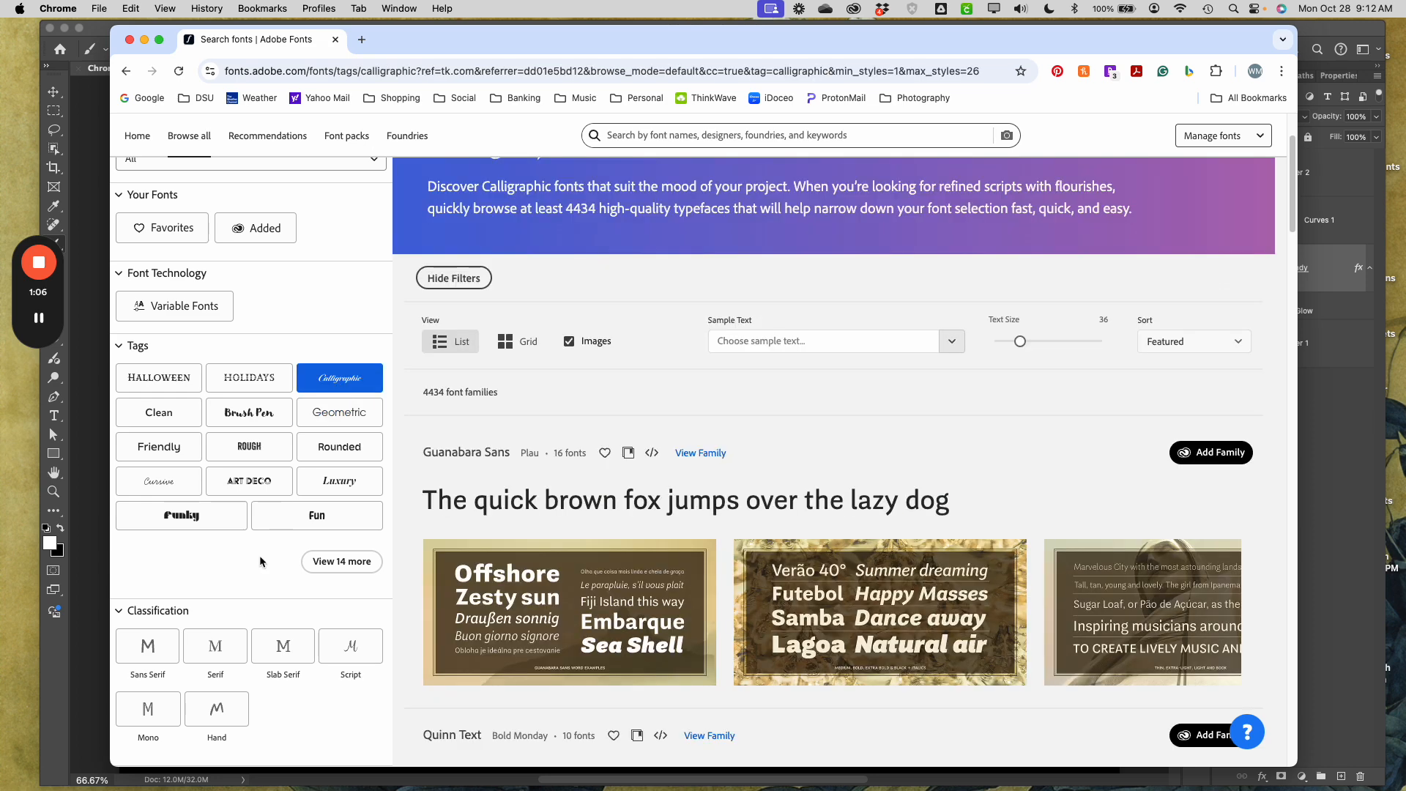
{"action": "scroll", "coordinate": [293, 550], "scroll_direction": "down", "scroll_amount": 3}
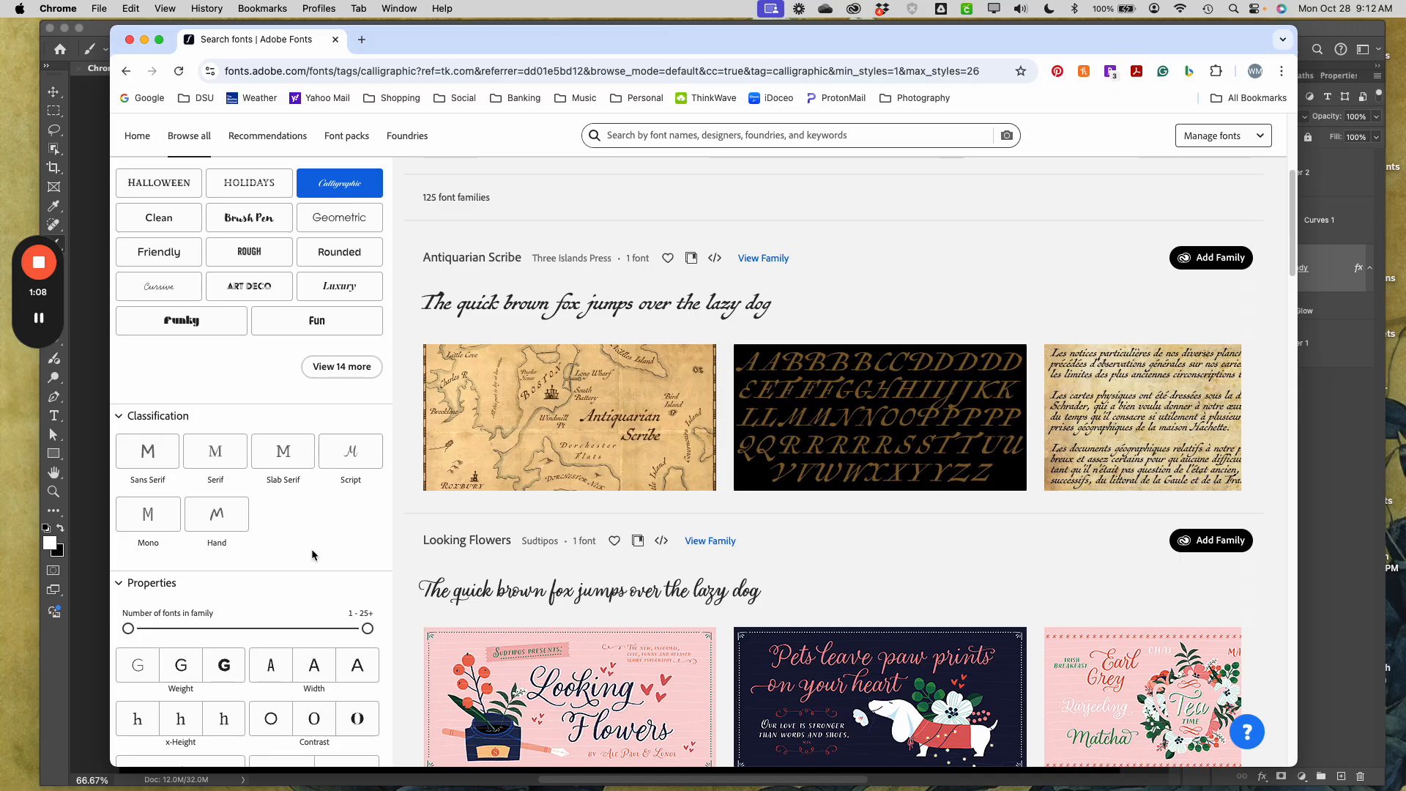
{"action": "left_click", "coordinate": [351, 453]}
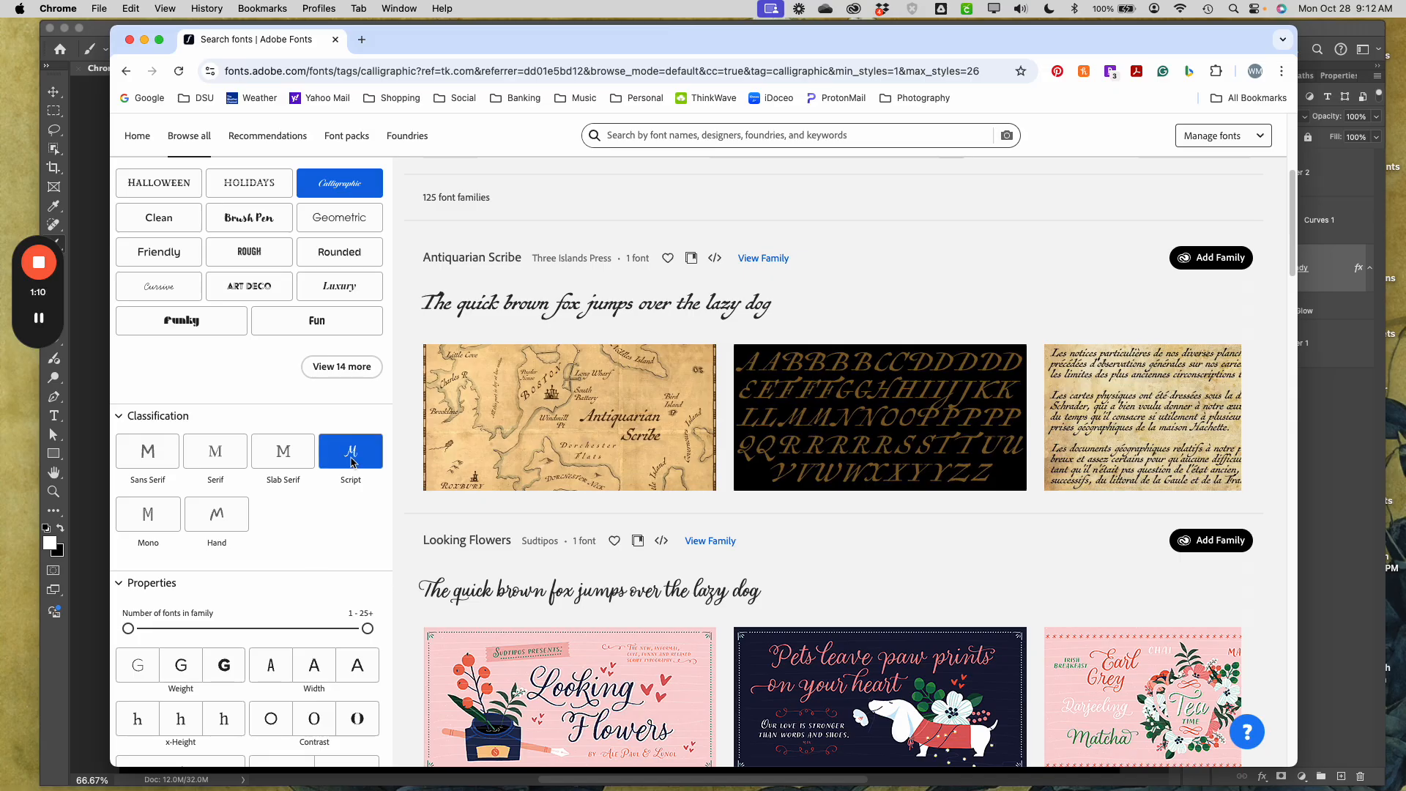
{"action": "scroll", "coordinate": [333, 516], "scroll_direction": "down", "scroll_amount": 3}
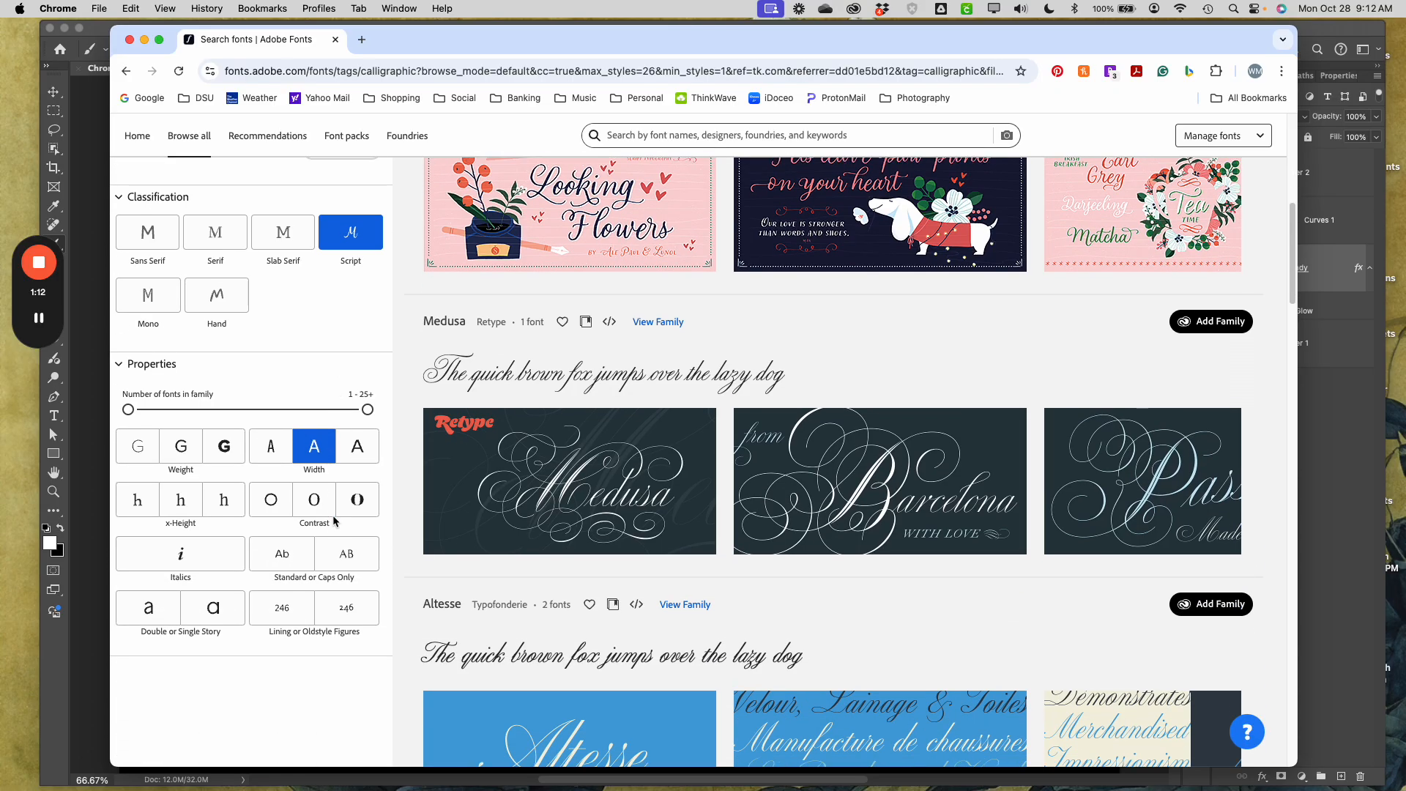
{"action": "left_click", "coordinate": [227, 439]}
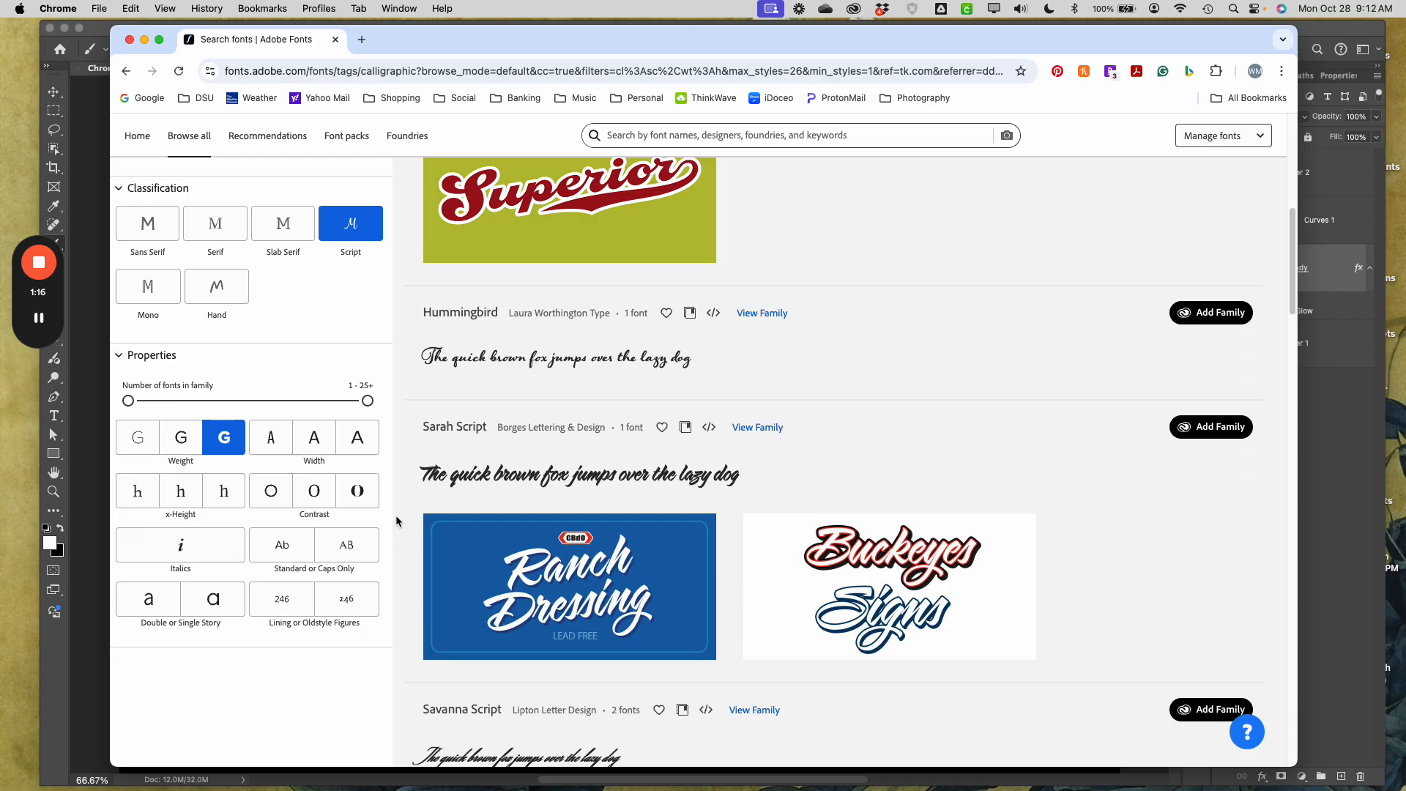
Step: Browse the filtered script fonts and open the Al Fresco family page
{"action": "scroll", "coordinate": [439, 520], "scroll_direction": "down", "scroll_amount": 4}
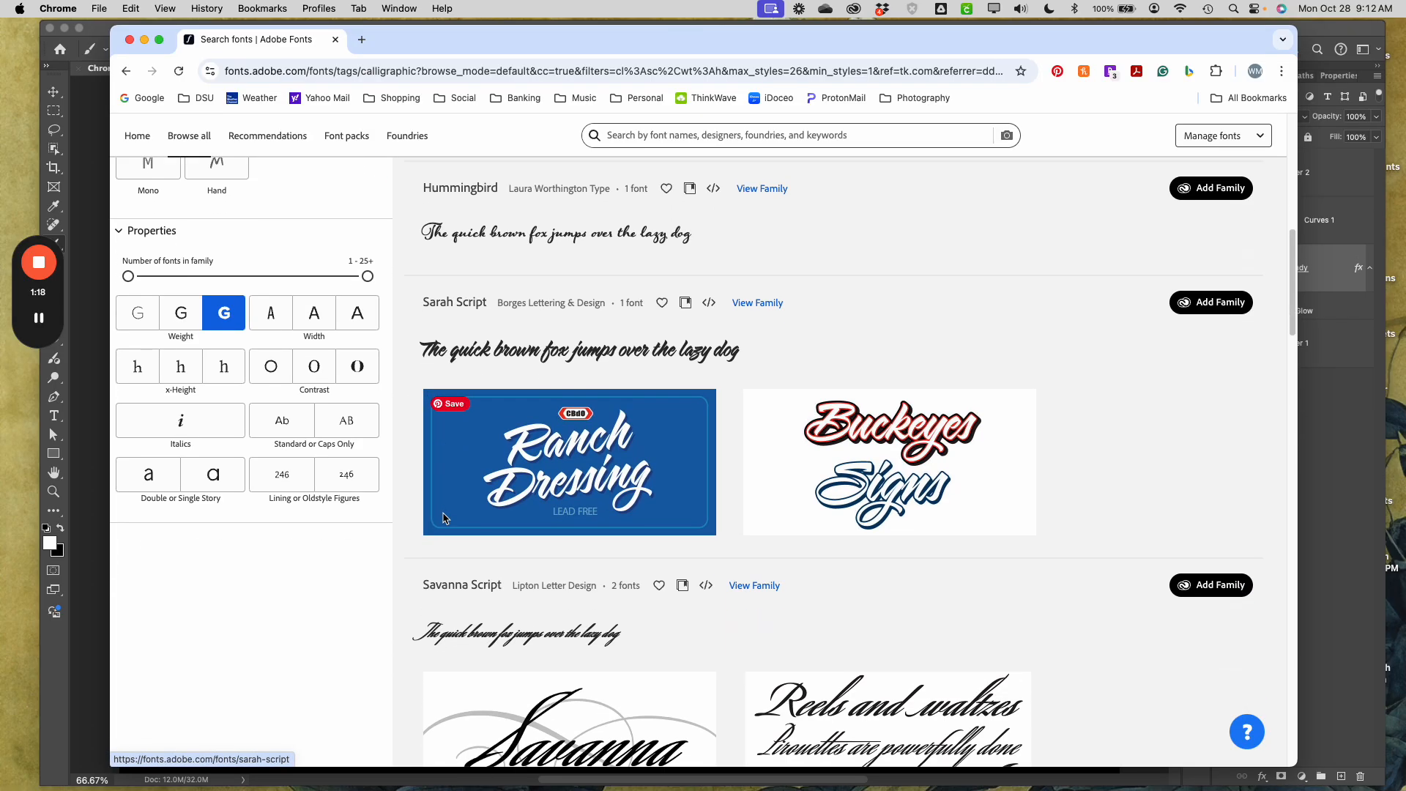
{"action": "scroll", "coordinate": [442, 518], "scroll_direction": "down", "scroll_amount": 6}
{"action": "scroll", "coordinate": [443, 518], "scroll_direction": "up", "scroll_amount": 1}
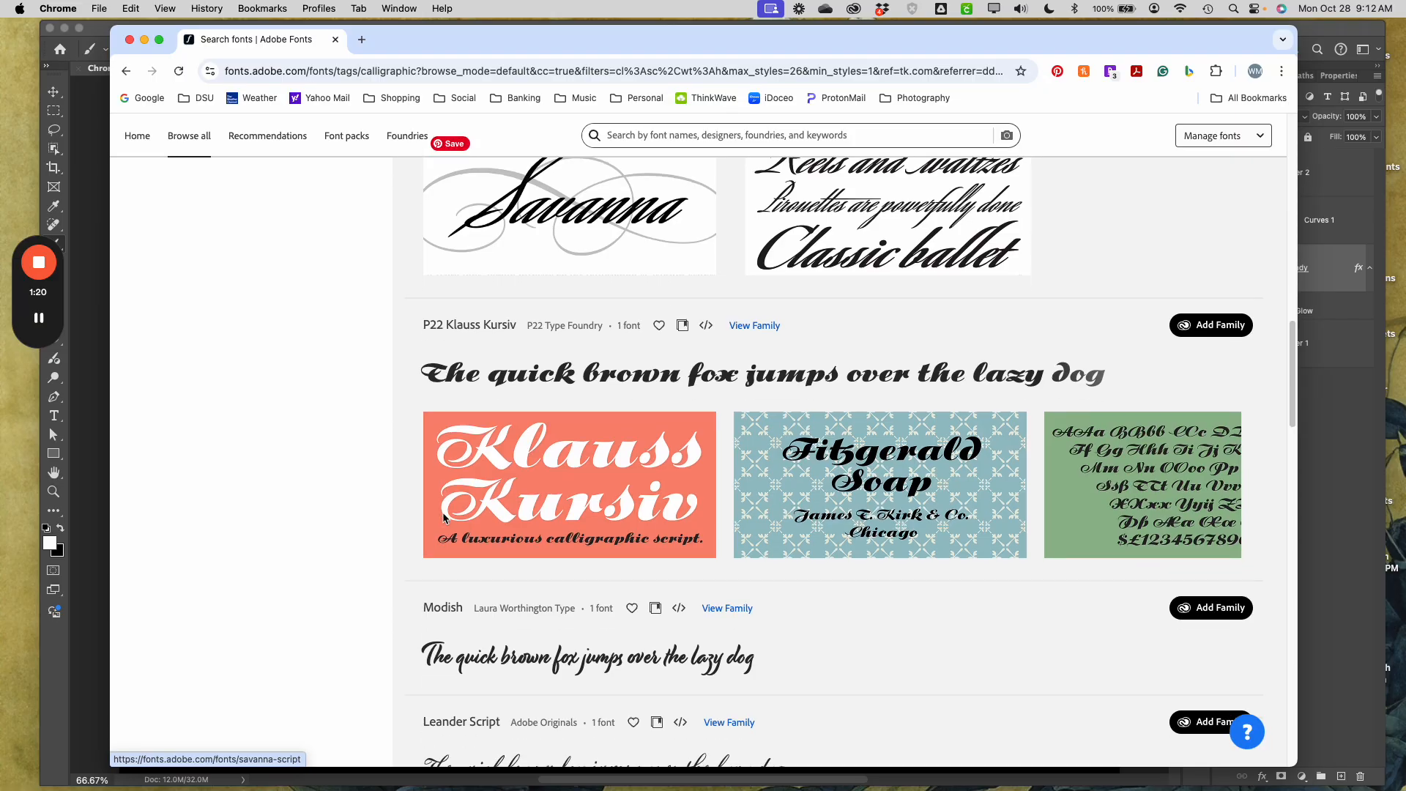
{"action": "scroll", "coordinate": [443, 518], "scroll_direction": "down", "scroll_amount": 4}
{"action": "scroll", "coordinate": [443, 519], "scroll_direction": "down", "scroll_amount": 10}
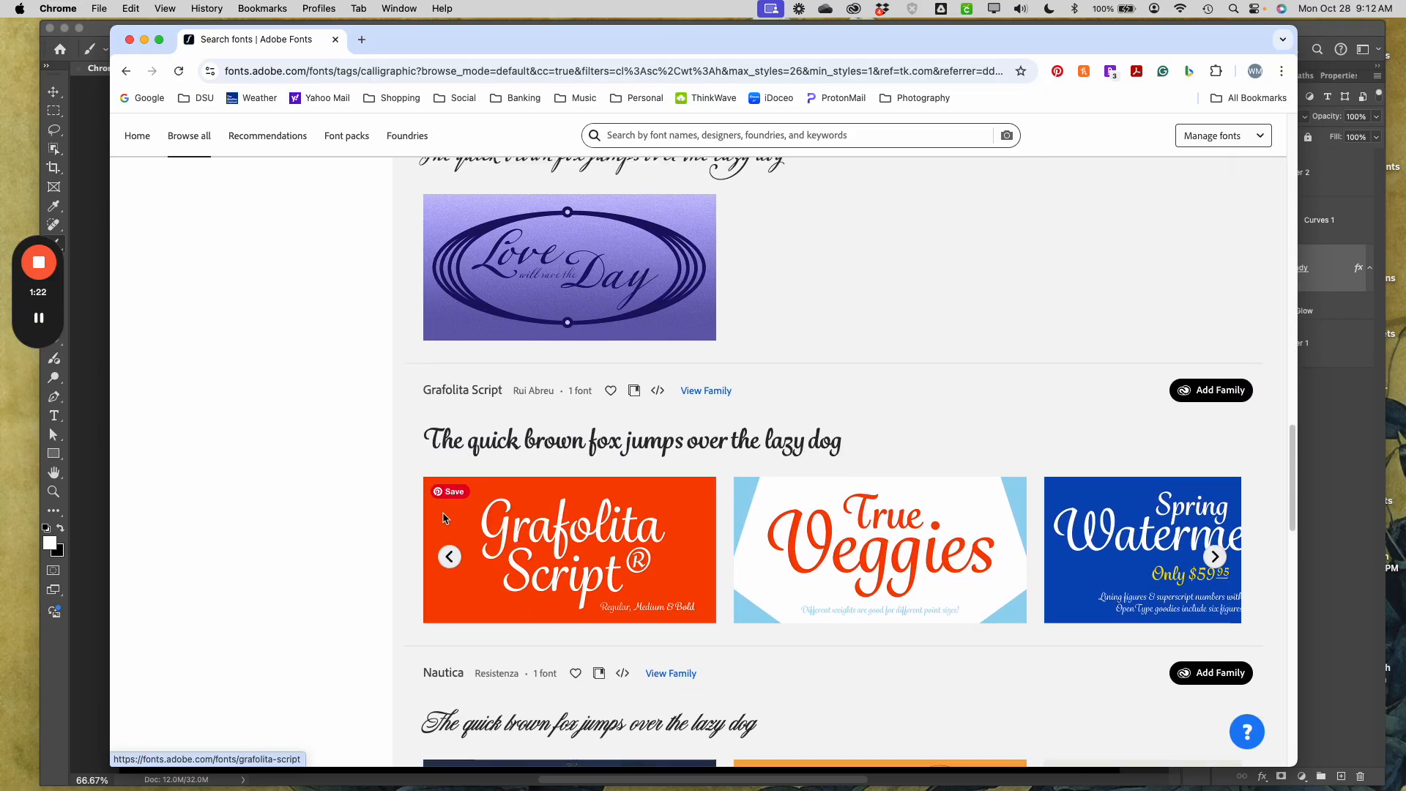
{"action": "scroll", "coordinate": [443, 518], "scroll_direction": "down", "scroll_amount": 10}
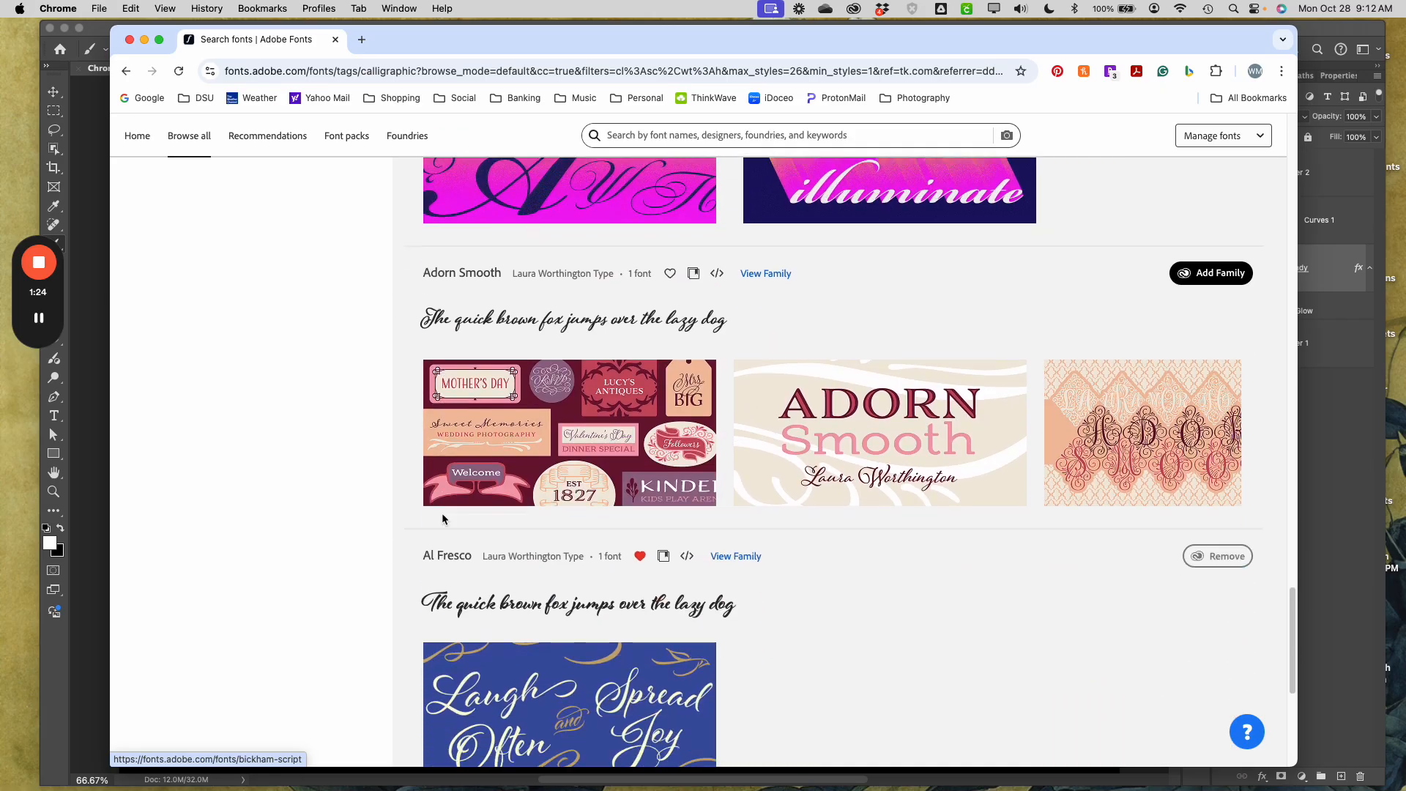
{"action": "scroll", "coordinate": [443, 520], "scroll_direction": "down", "scroll_amount": 2}
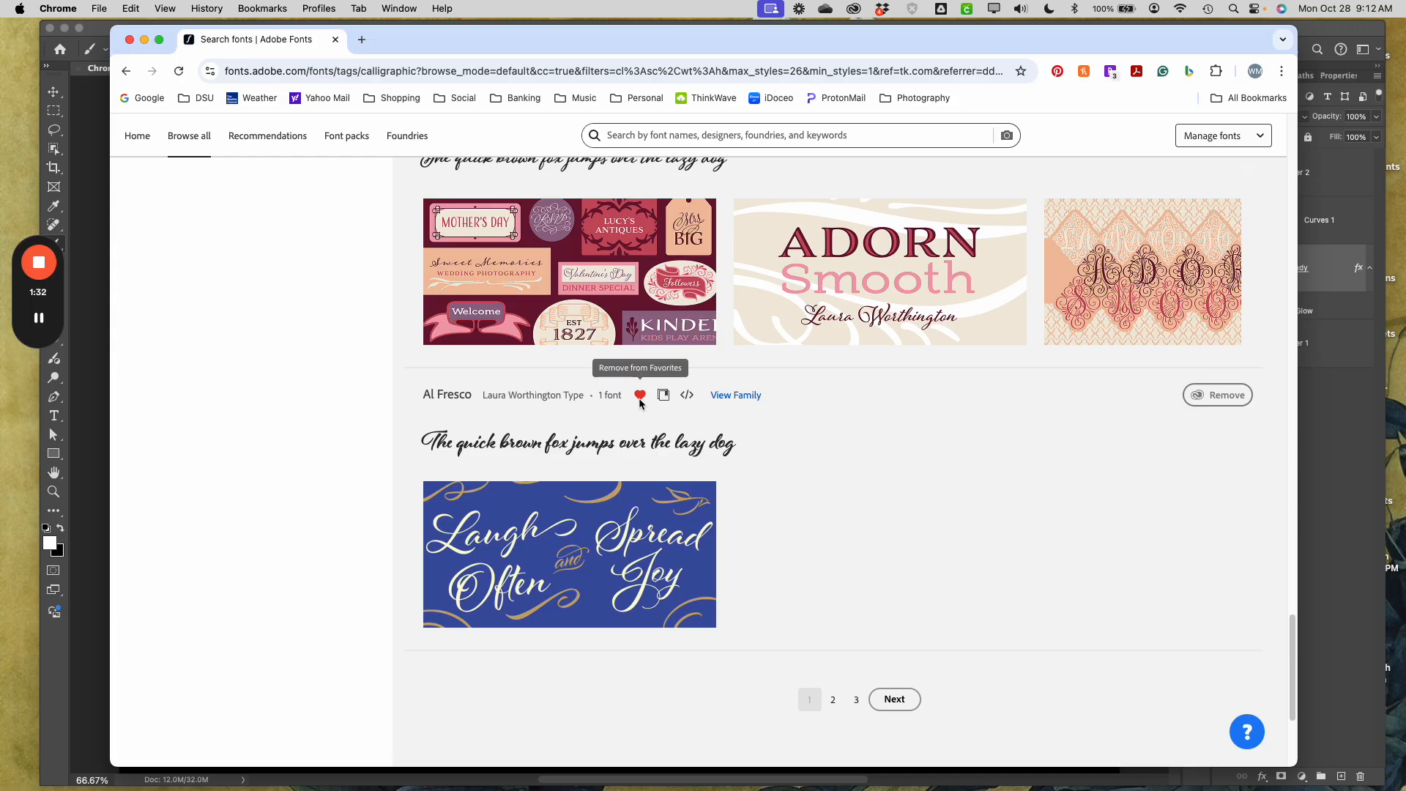
{"action": "left_click", "coordinate": [599, 551]}
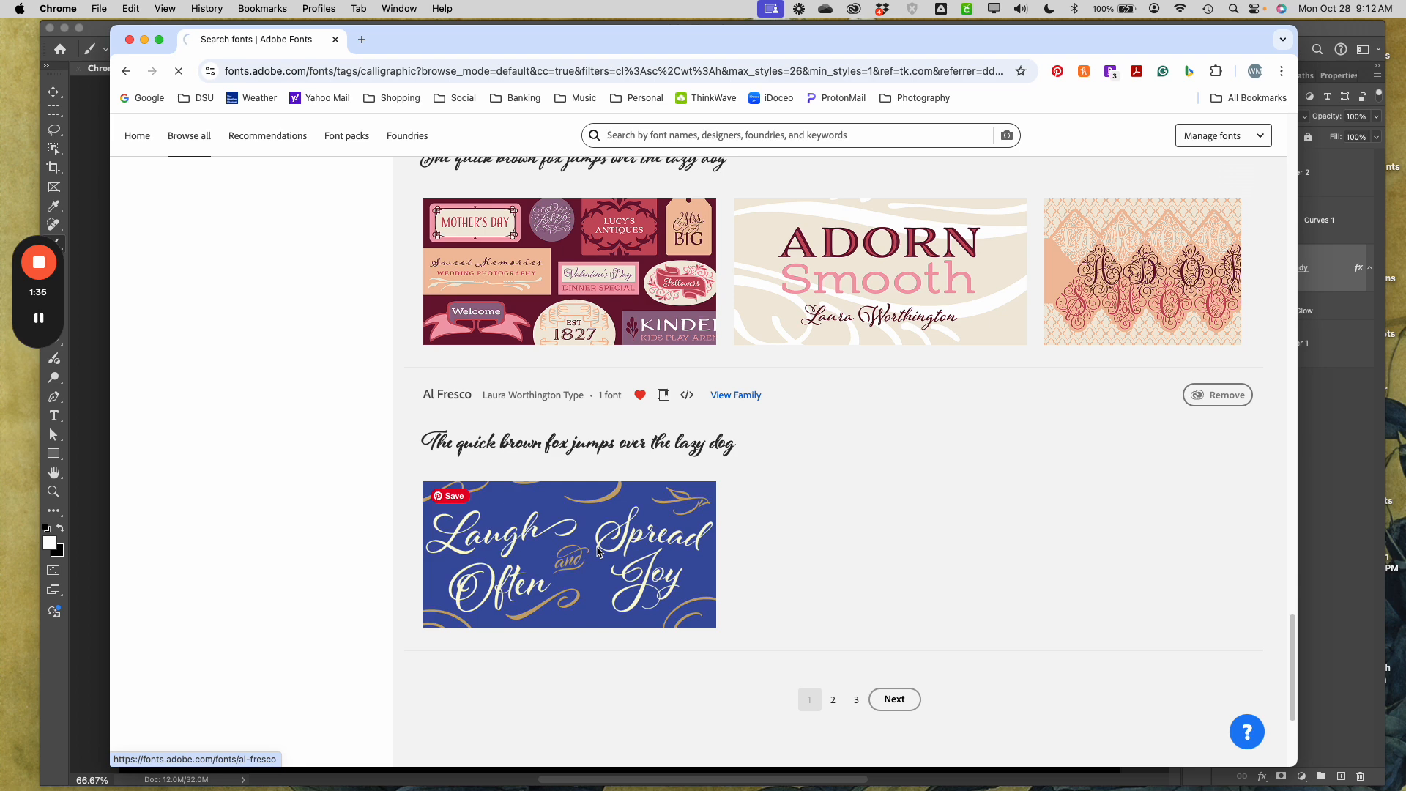
Step: Preview Al Fresco with the first name from the chrome artwork as sample text and add the Al Fresco Regular font
{"action": "scroll", "coordinate": [463, 504], "scroll_direction": "down", "scroll_amount": 2}
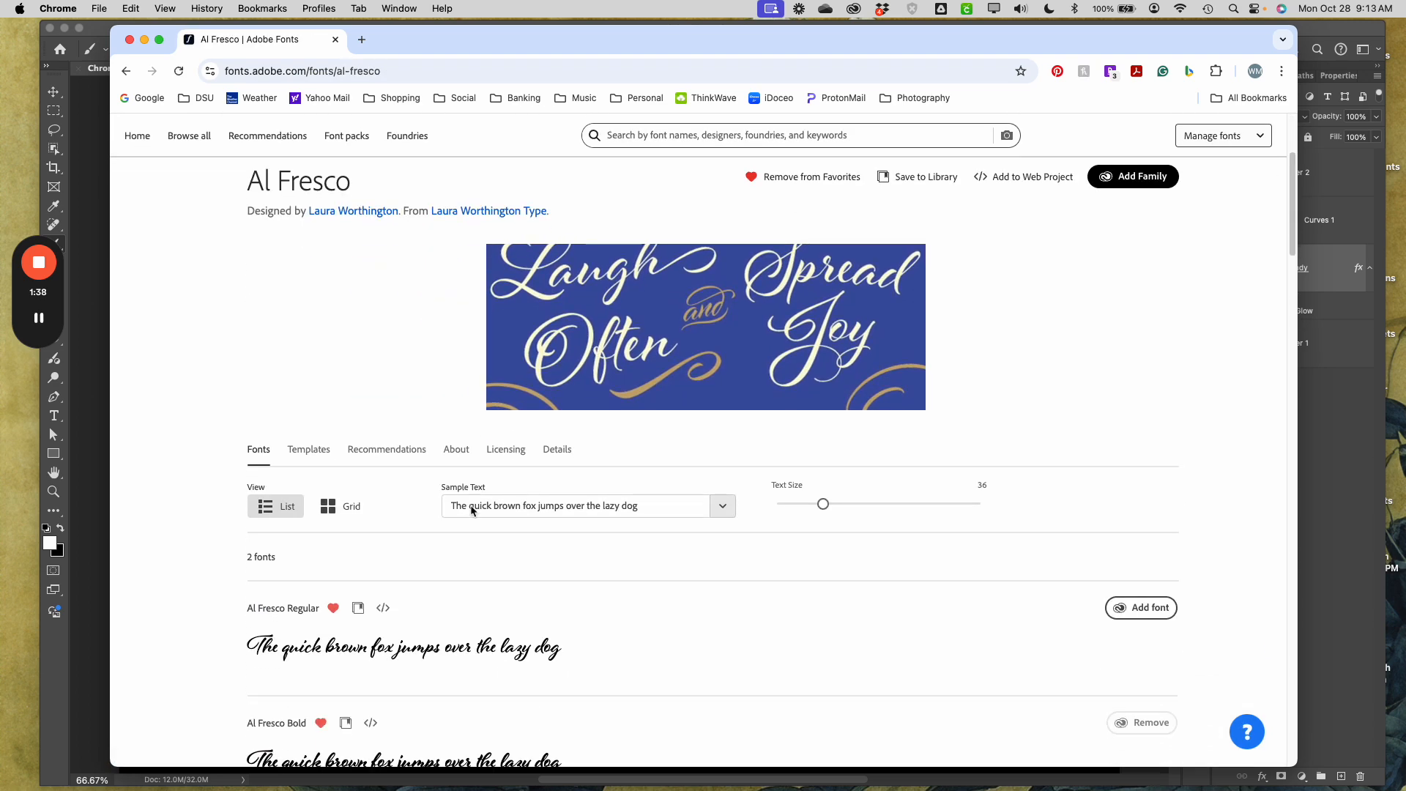
{"action": "left_click", "coordinate": [653, 504]}
{"action": "left_click_drag", "start_coordinate": [653, 504], "coordinate": [445, 504]}
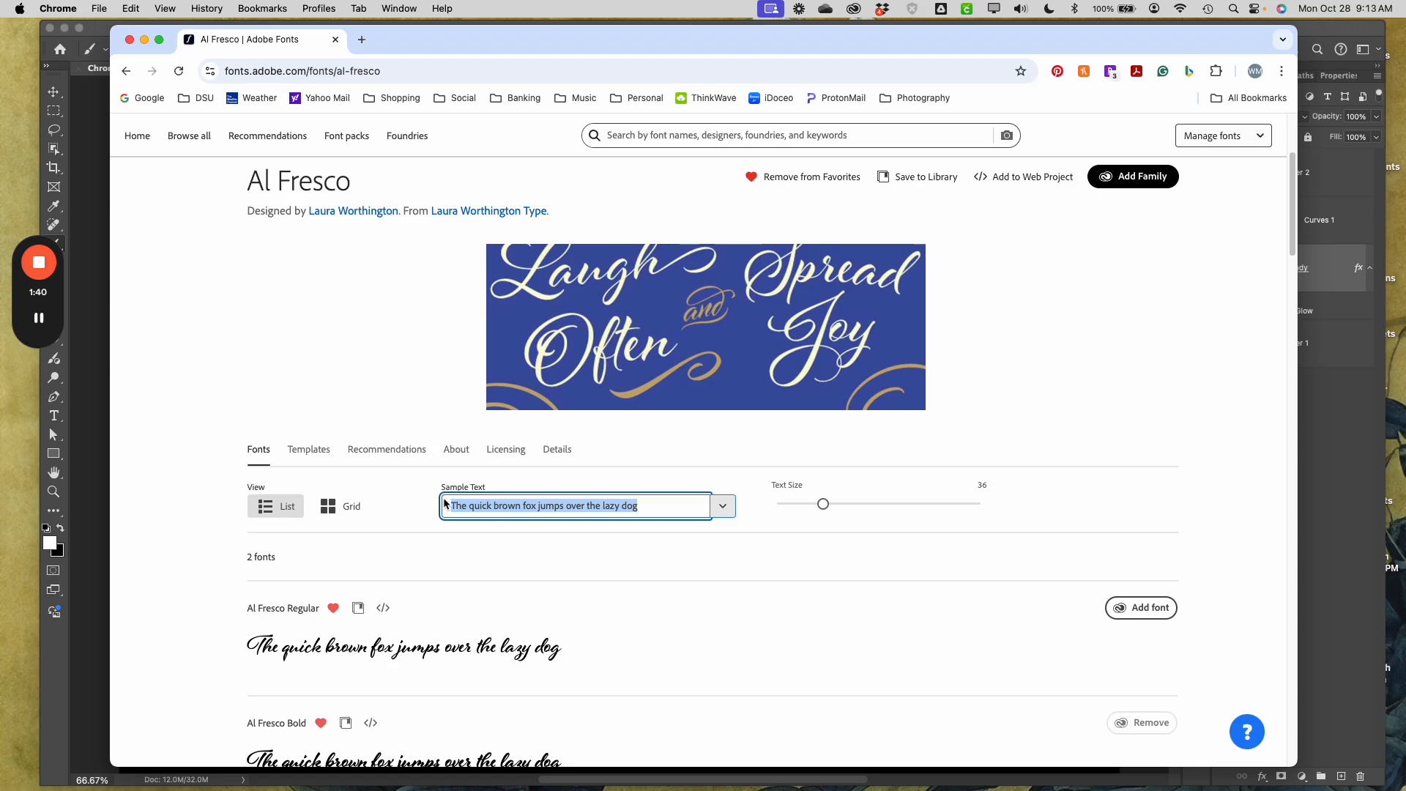
{"action": "type", "text": "Wendy"}
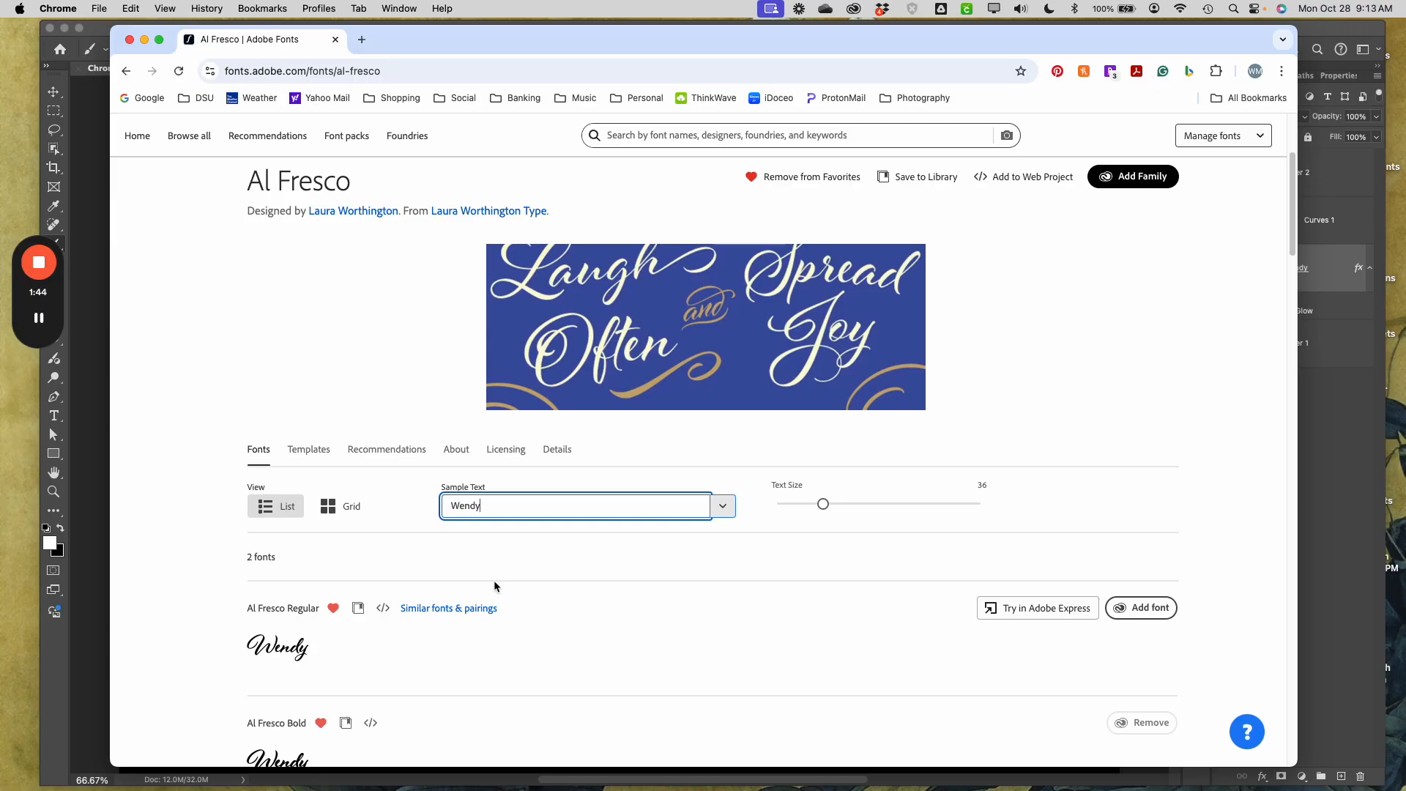
{"action": "scroll", "coordinate": [494, 580], "scroll_direction": "down", "scroll_amount": 5}
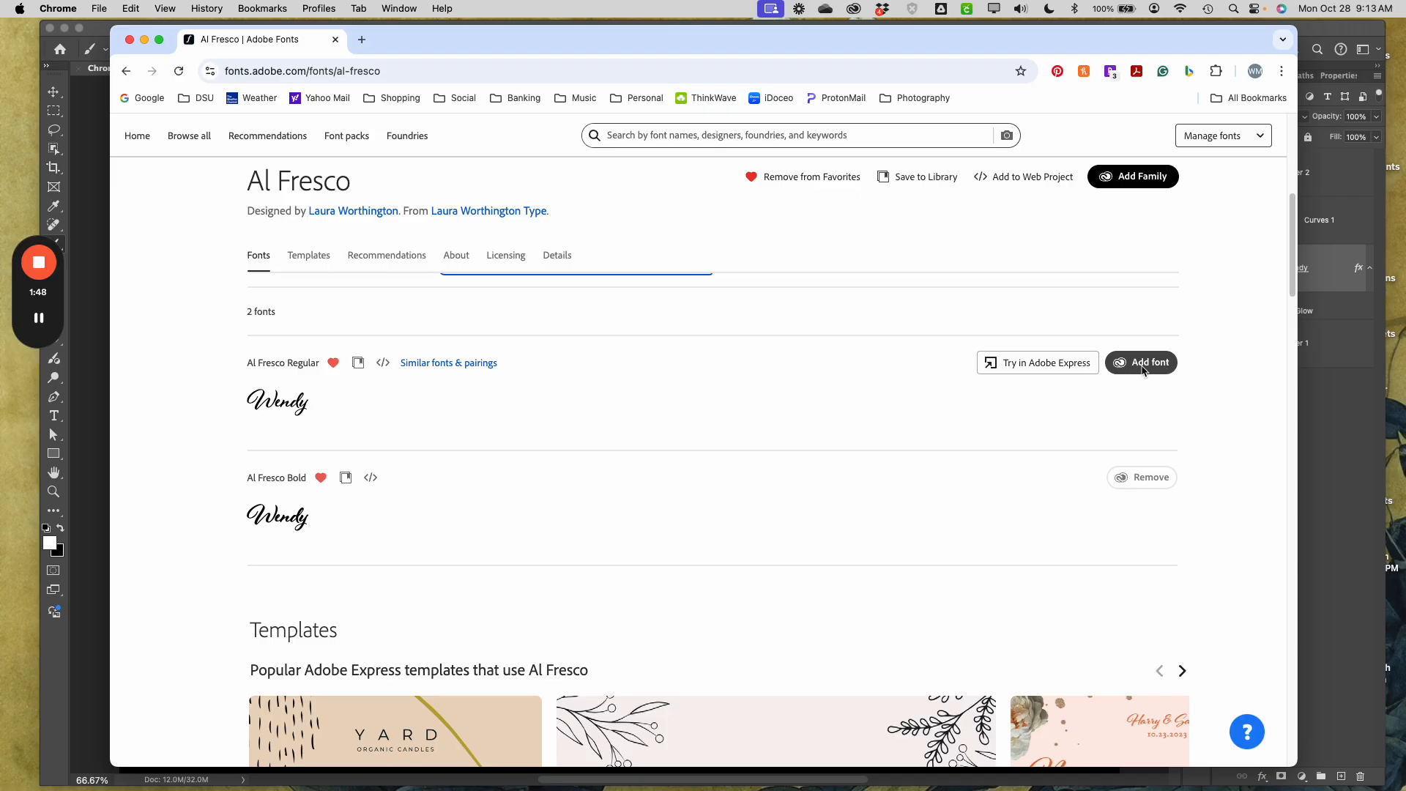
{"action": "left_click", "coordinate": [1158, 364]}
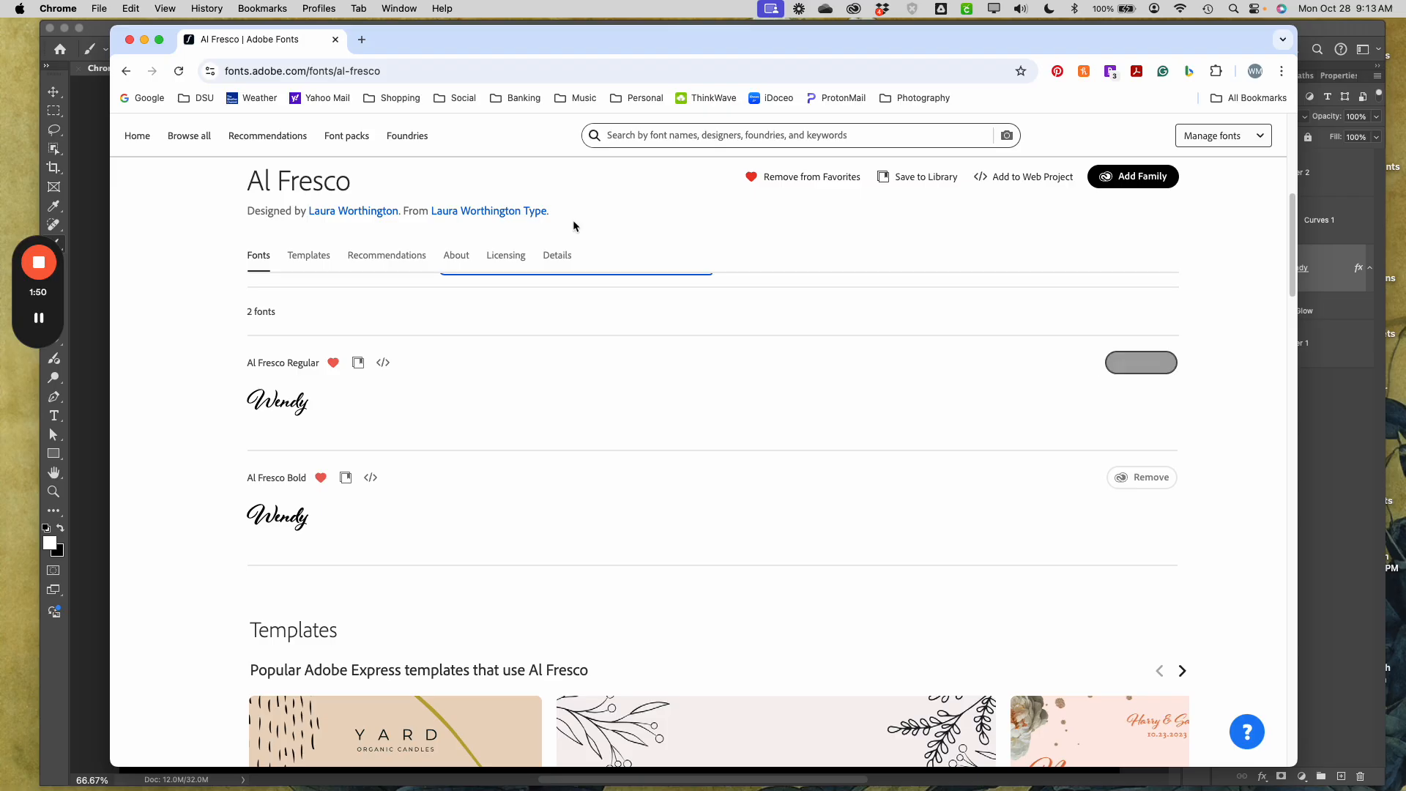
Step: Minimize the browser, clear the Creative Cloud search, minimize that window too and return to Photoshop
{"action": "left_click", "coordinate": [144, 39]}
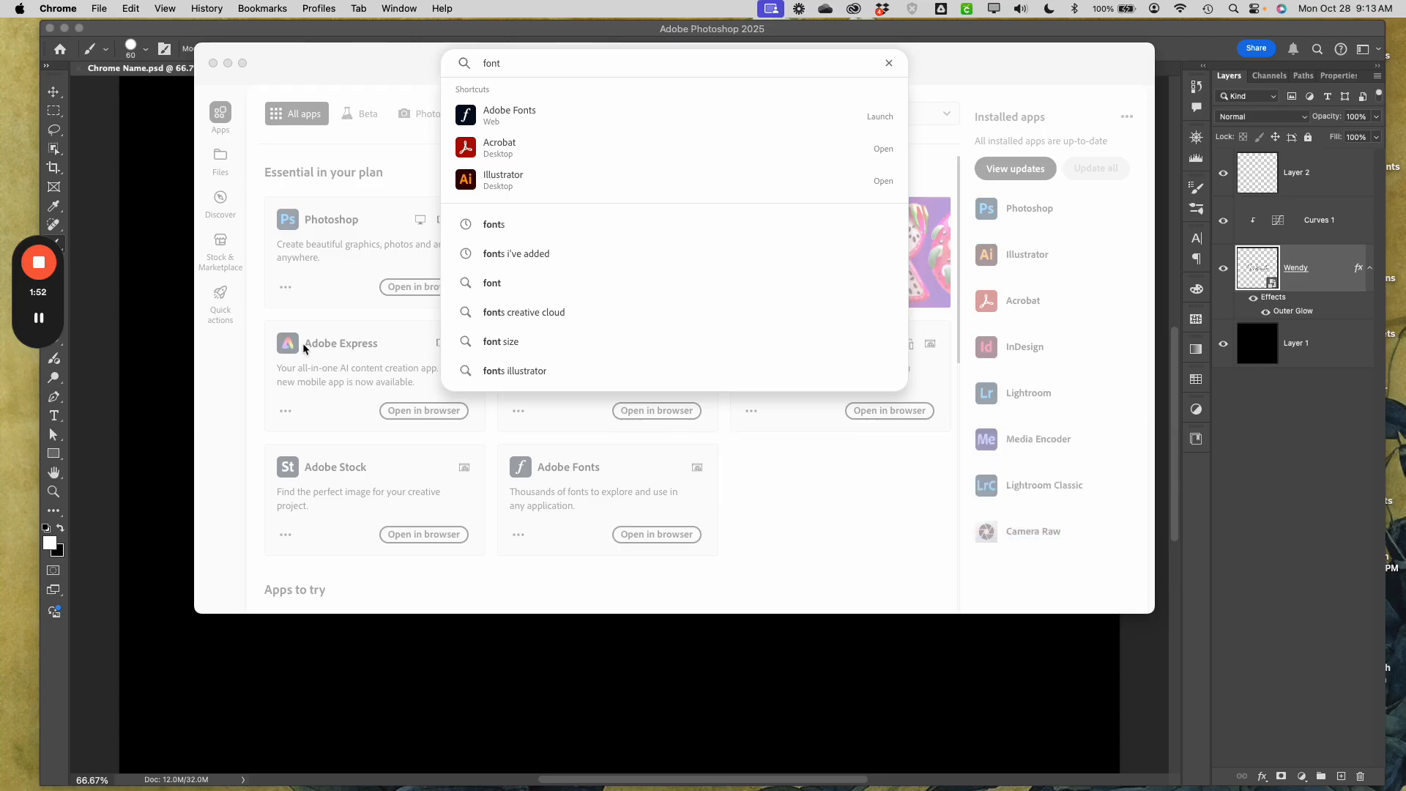
{"action": "left_click", "coordinate": [297, 75]}
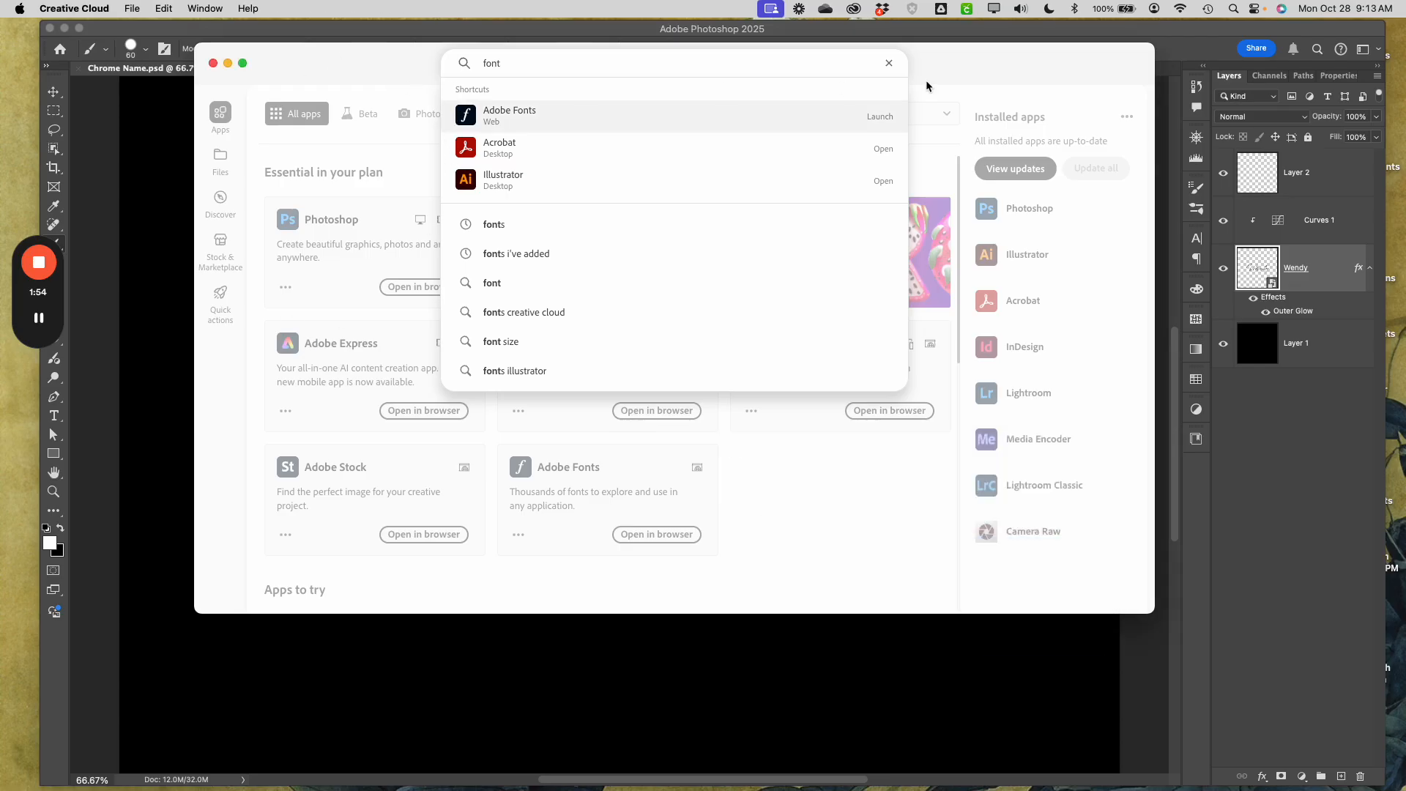
{"action": "left_click", "coordinate": [889, 63]}
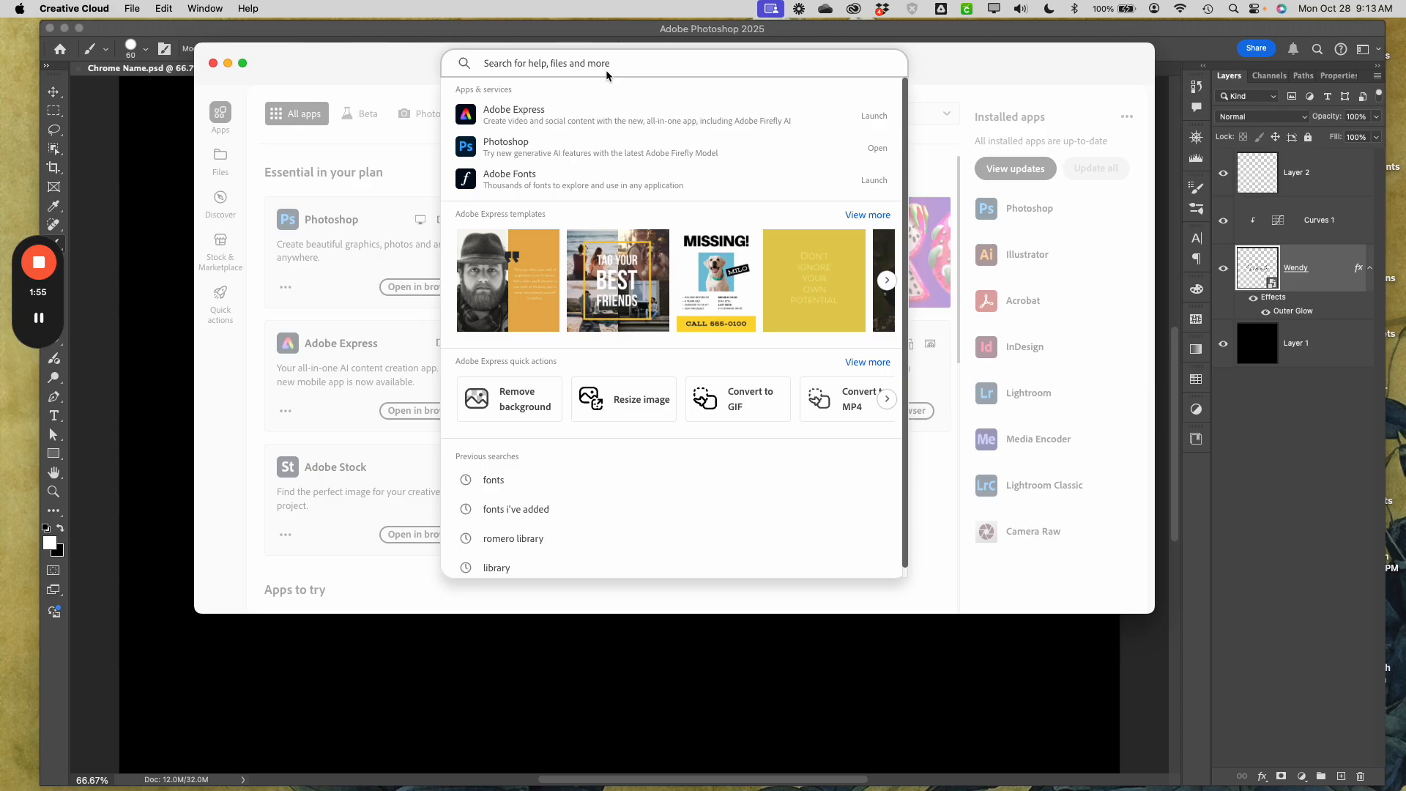
{"action": "left_click", "coordinate": [383, 70]}
{"action": "left_click", "coordinate": [228, 63]}
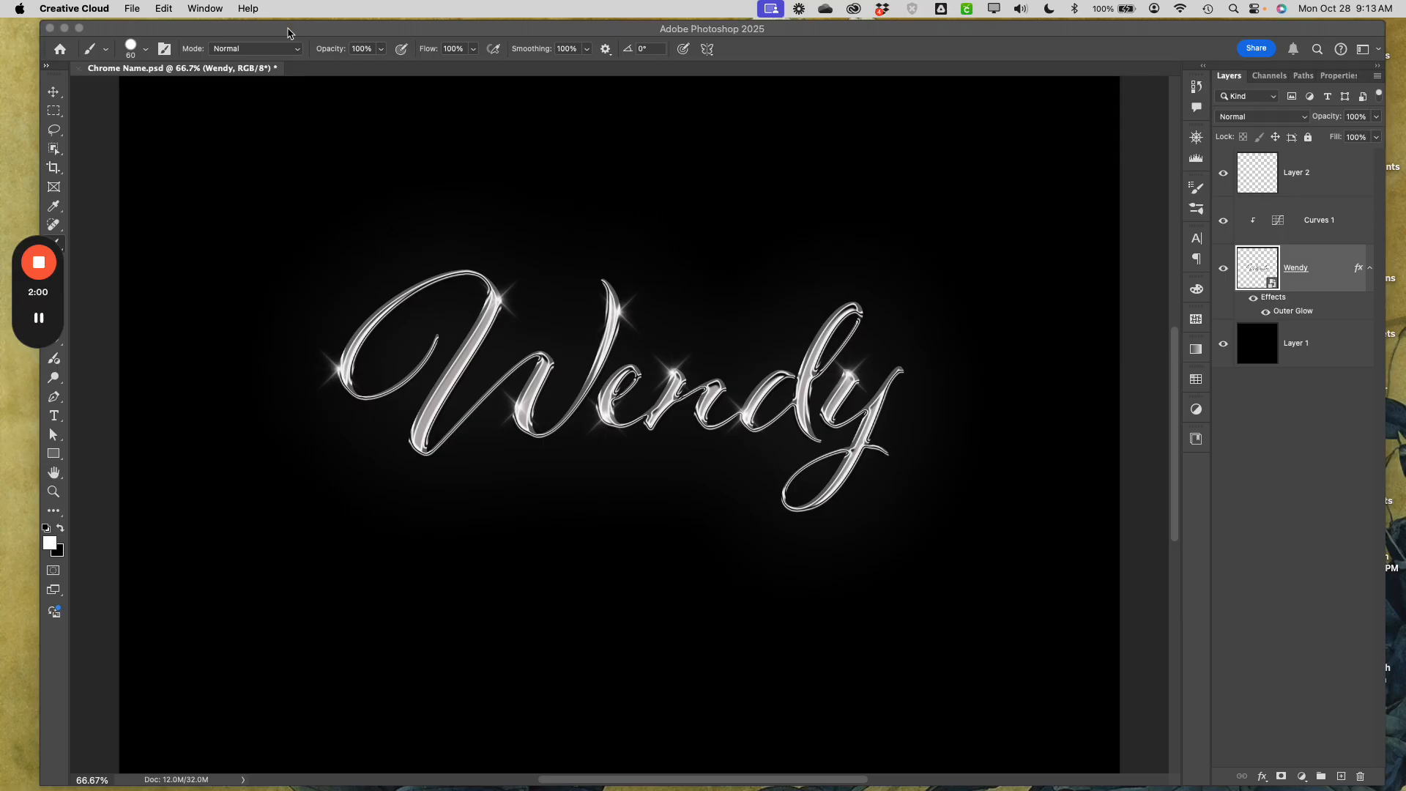
{"action": "left_click_drag", "start_coordinate": [288, 32], "coordinate": [304, 32]}
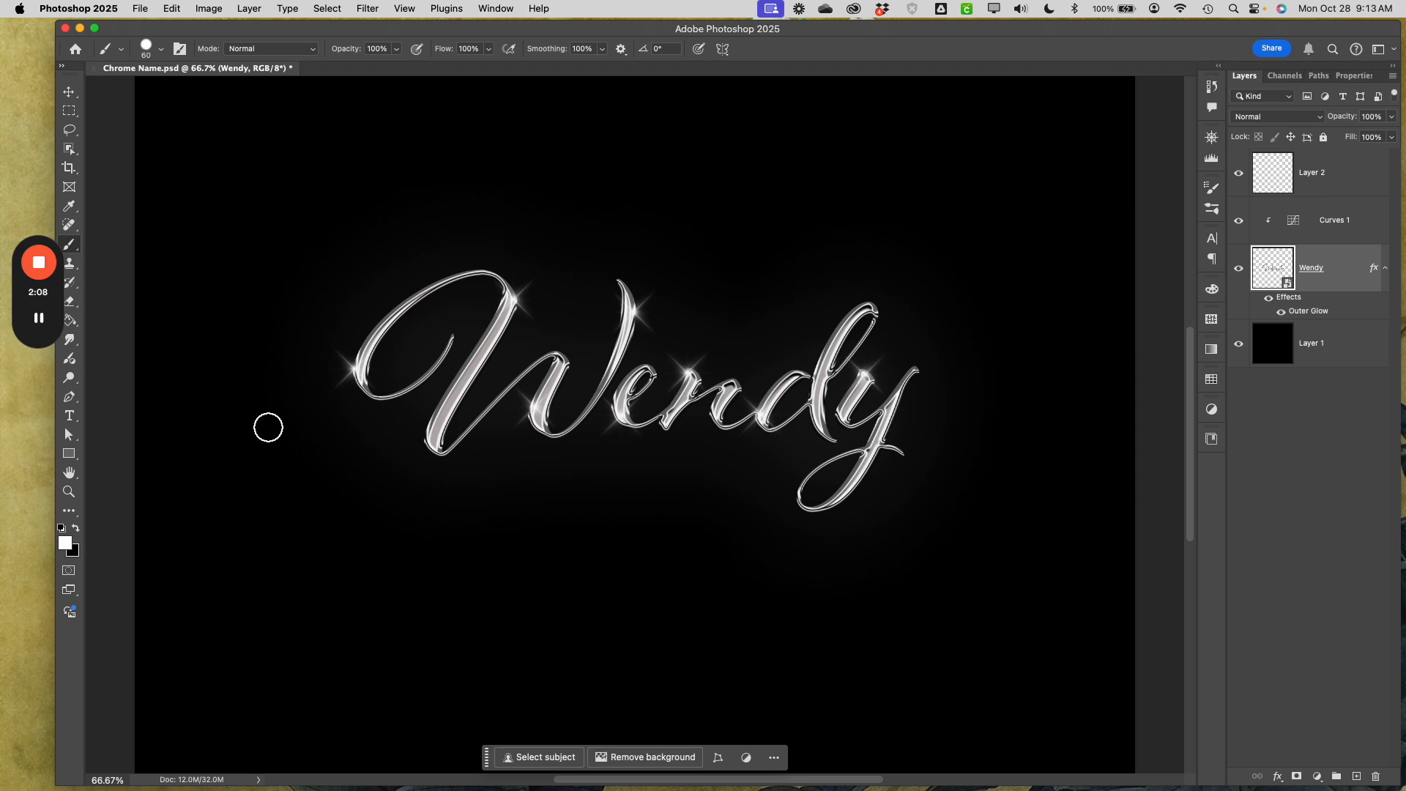
Step: Create a new 2048 x 2048 px RGB document at 72 ppi with a black background
{"action": "left_click", "coordinate": [140, 9]}
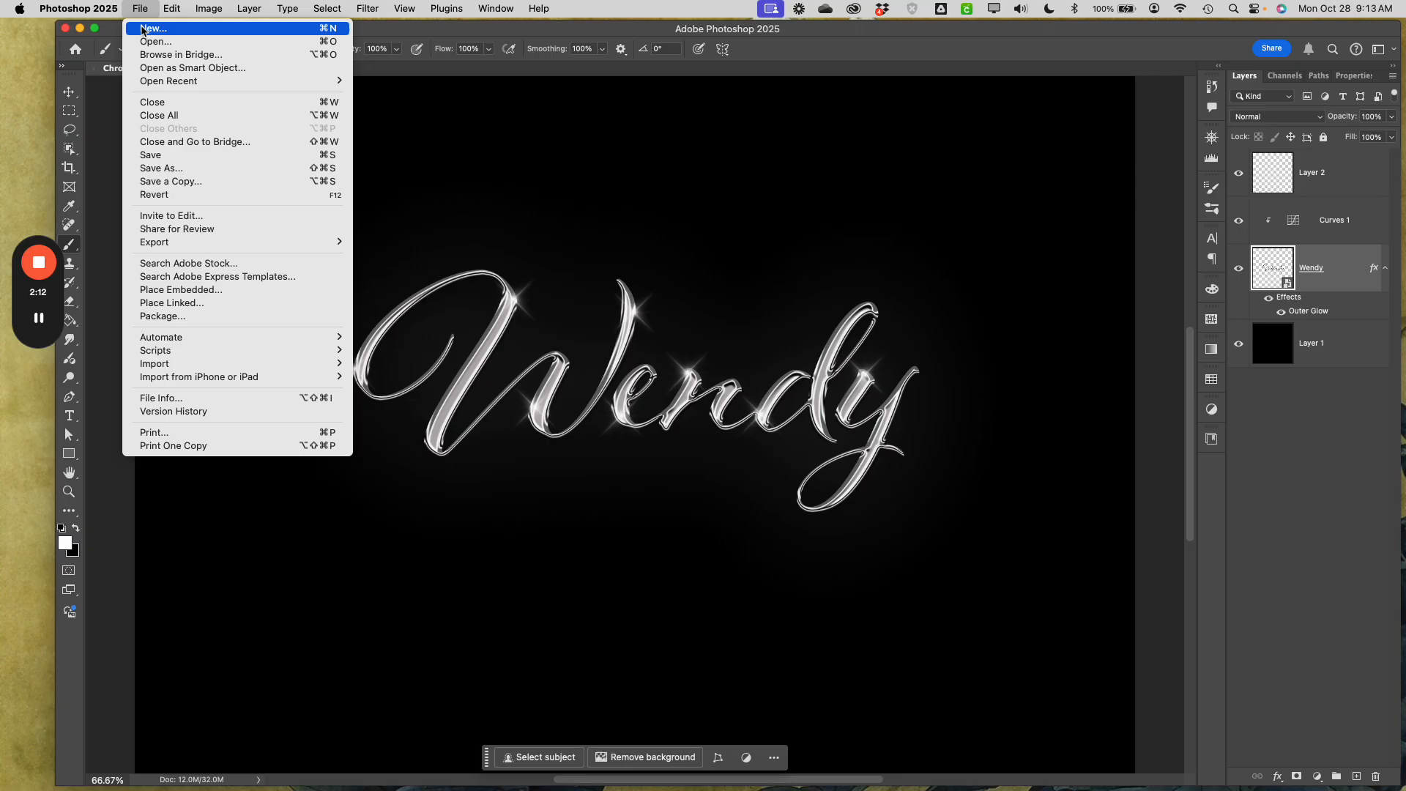
{"action": "left_click", "coordinate": [144, 30]}
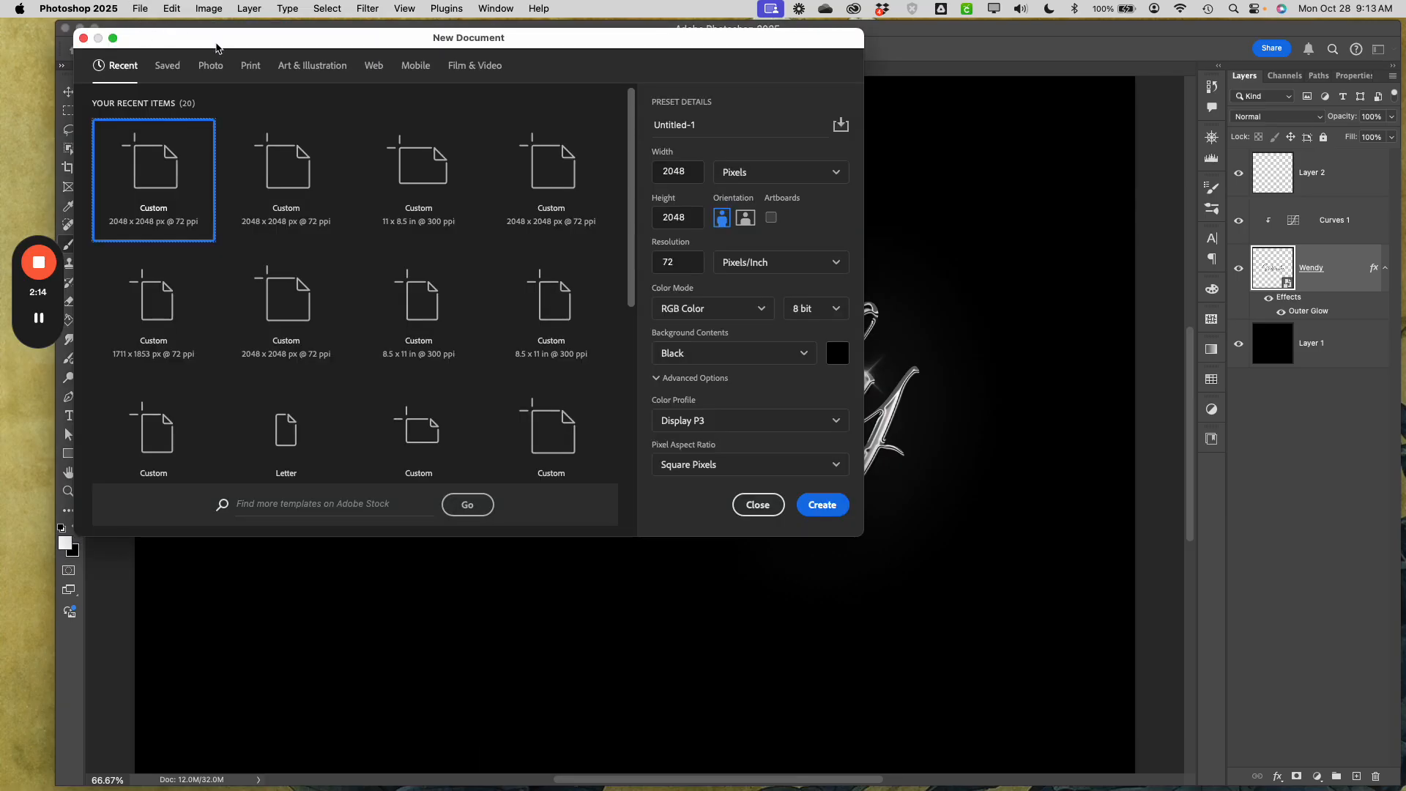
{"action": "left_click_drag", "start_coordinate": [217, 48], "coordinate": [348, 139]}
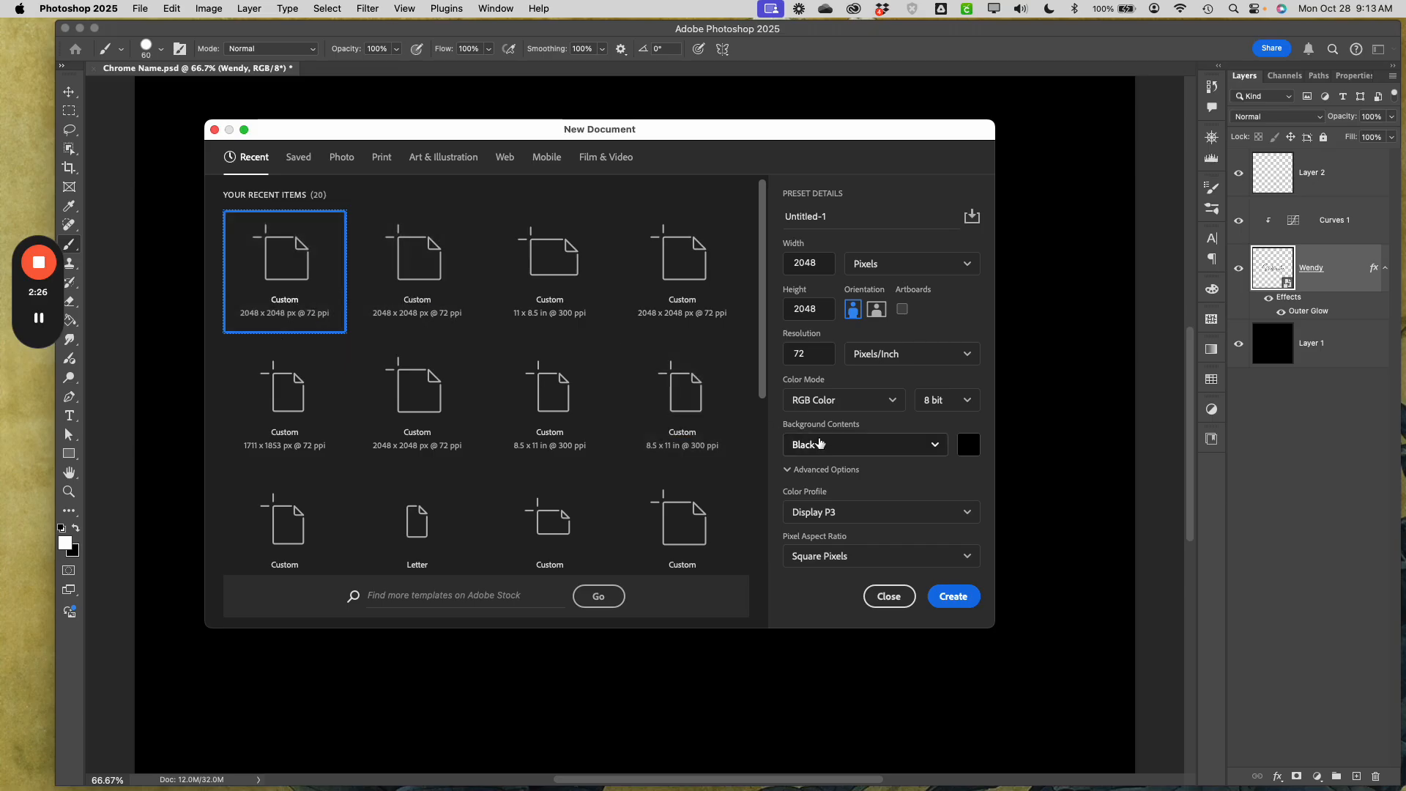
{"action": "left_click", "coordinate": [937, 446]}
{"action": "left_click", "coordinate": [898, 501]}
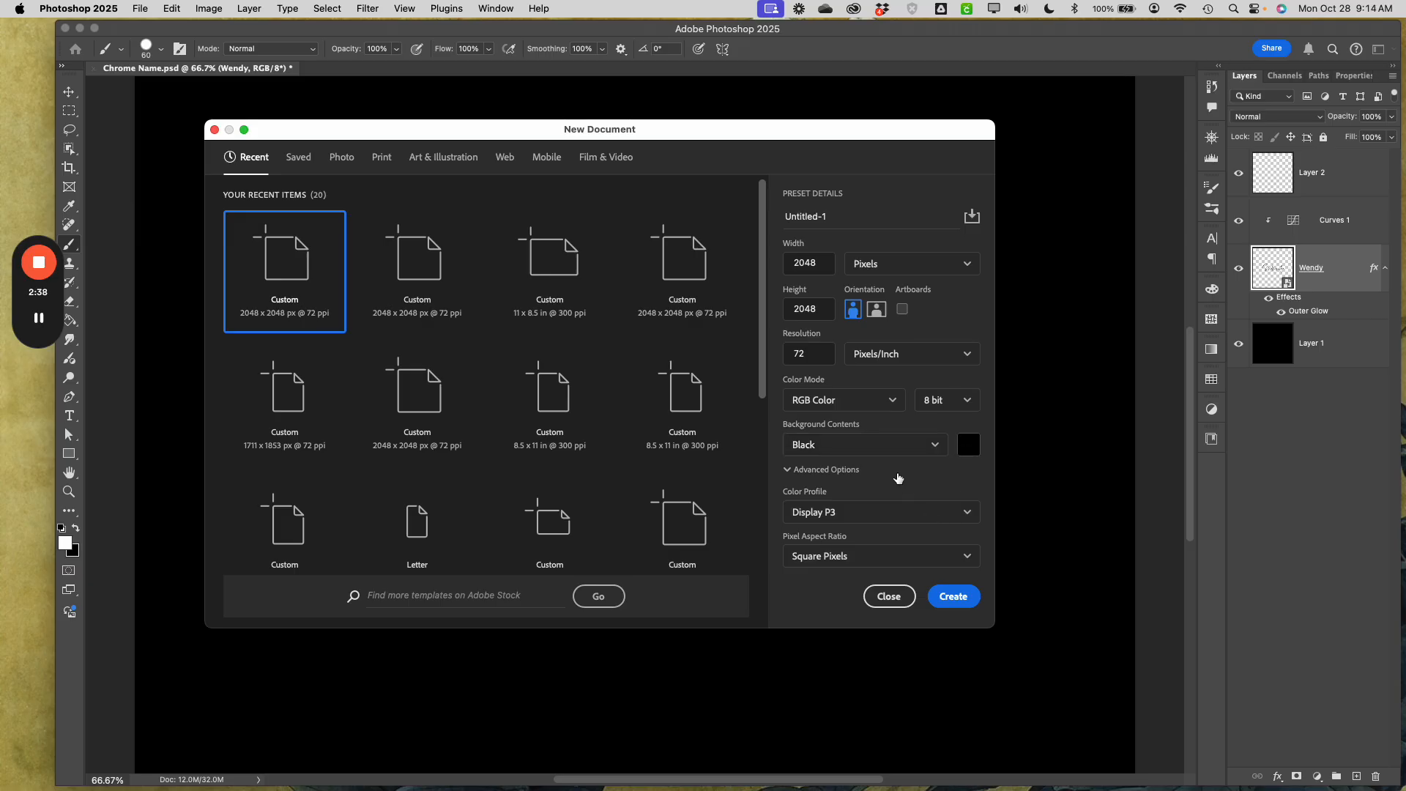
{"action": "left_click", "coordinate": [960, 602]}
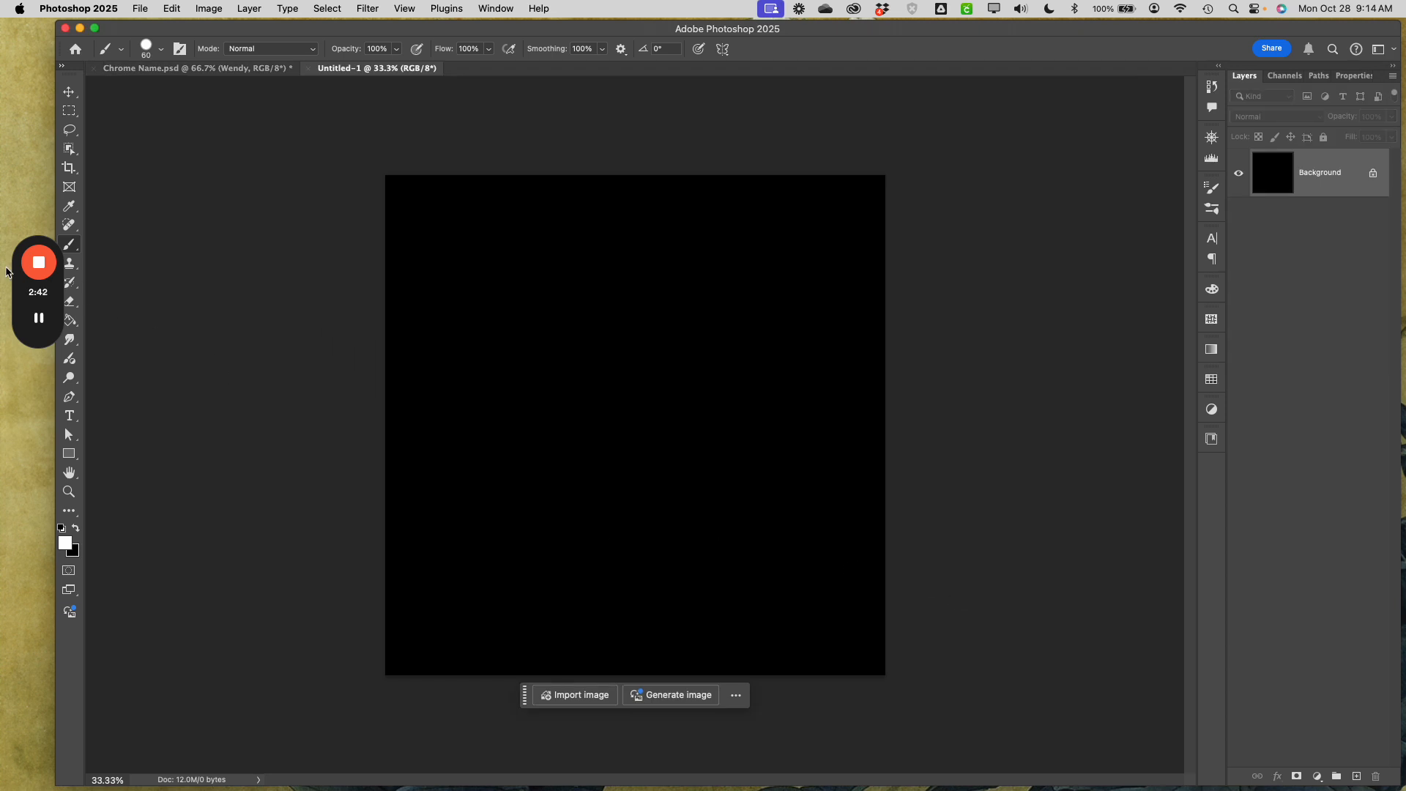
{"action": "left_click_drag", "start_coordinate": [17, 265], "coordinate": [5, 259]}
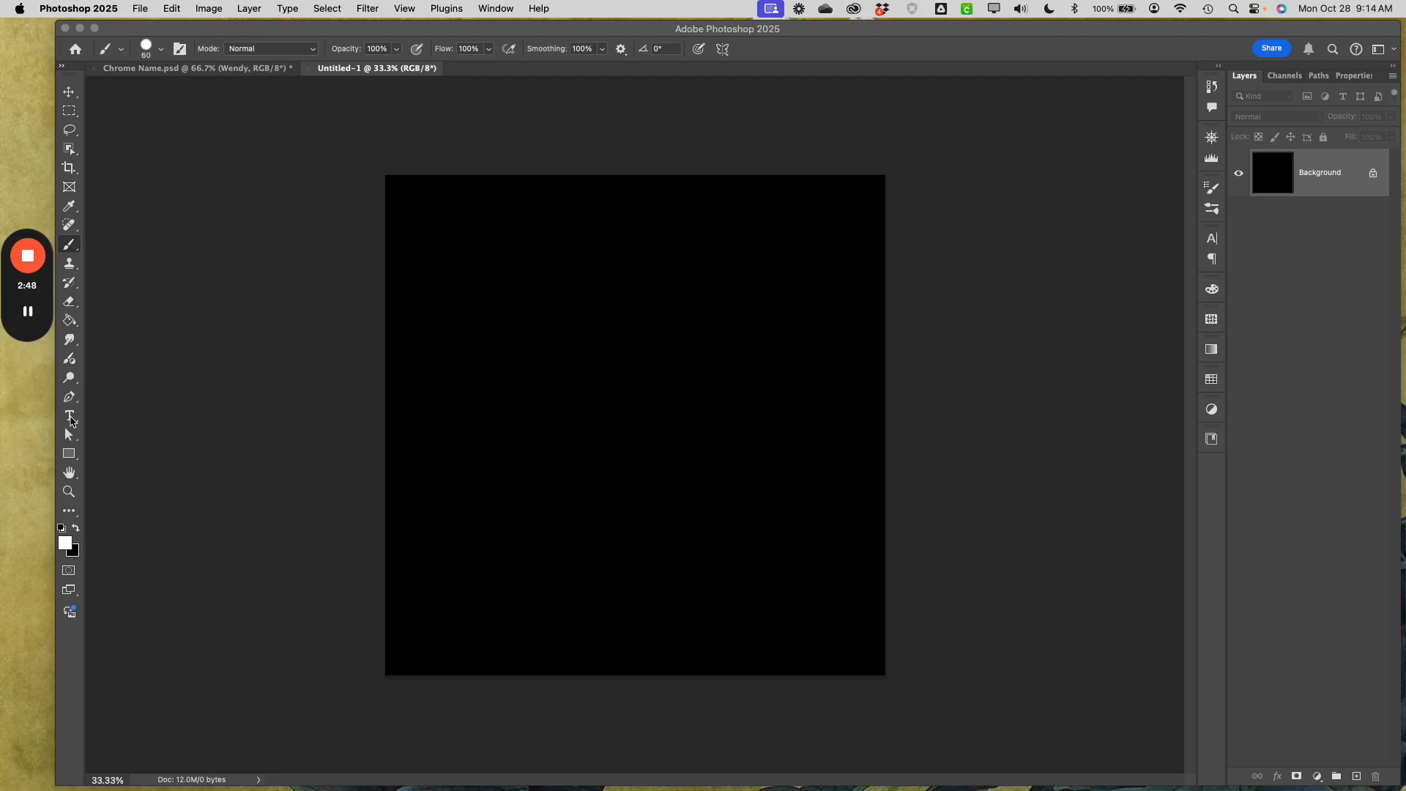
Step: Add the first name as white 500 pt Al Fresco Bold text and move it to the horizontal centre of the canvas
{"action": "left_click", "coordinate": [71, 419]}
{"action": "left_click", "coordinate": [69, 417]}
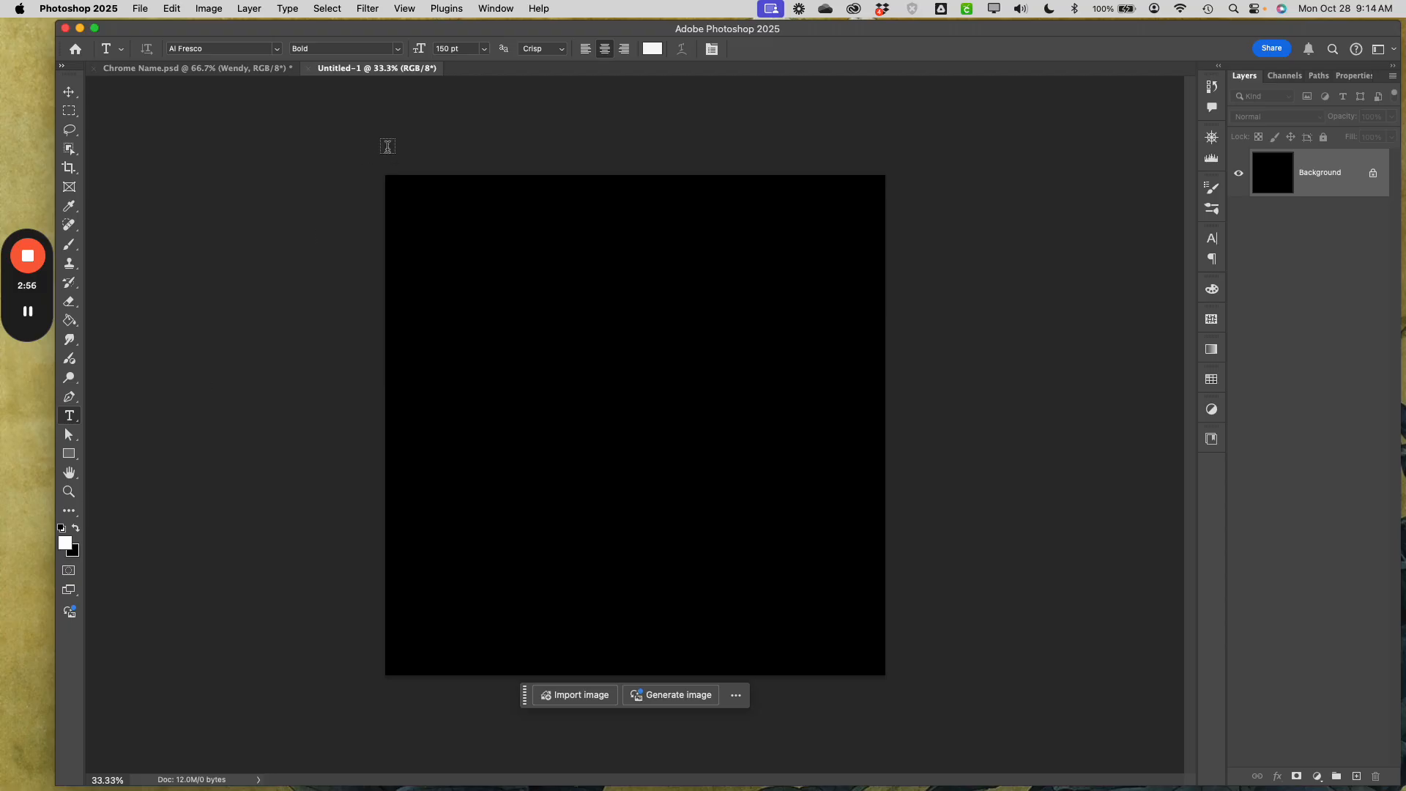
{"action": "left_click", "coordinate": [484, 49]}
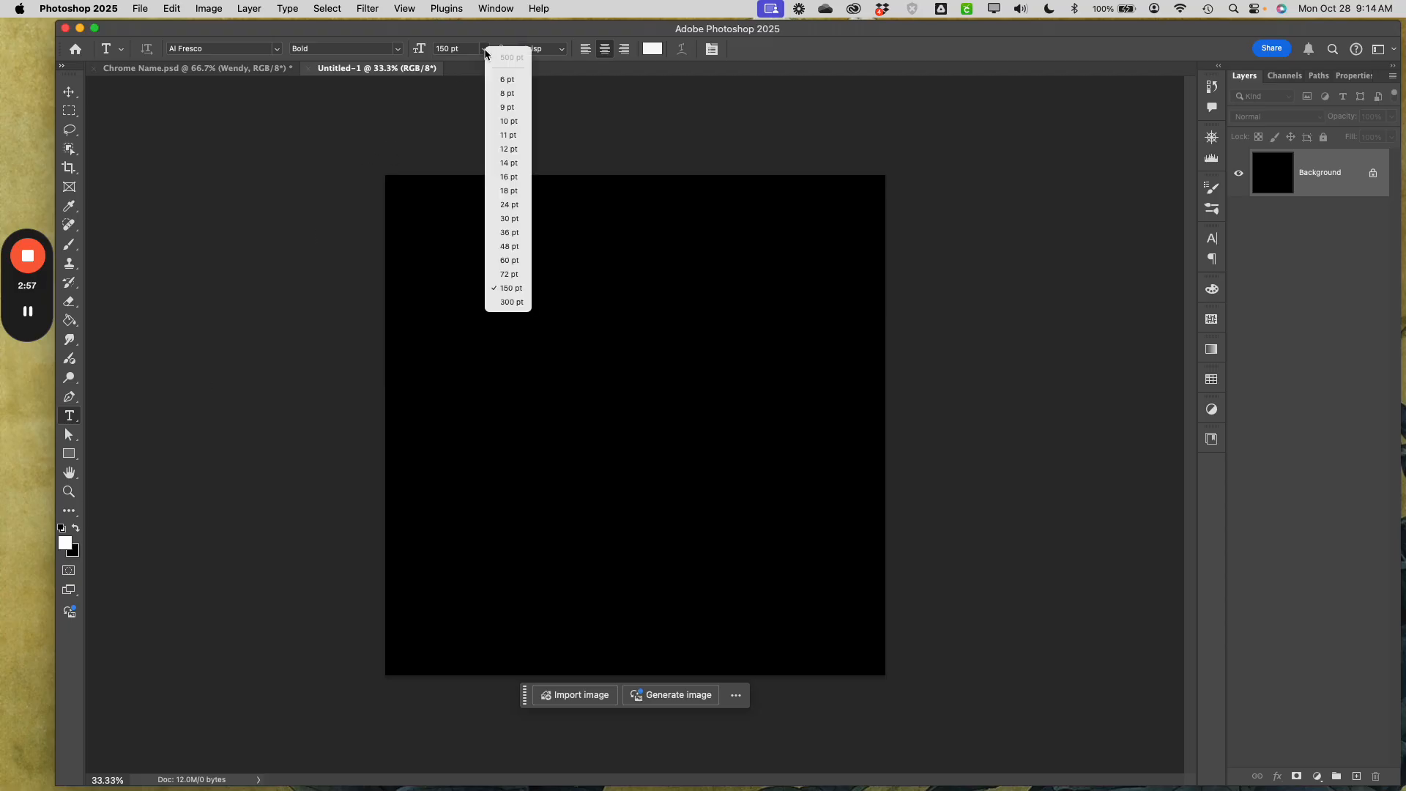
{"action": "left_click", "coordinate": [507, 301]}
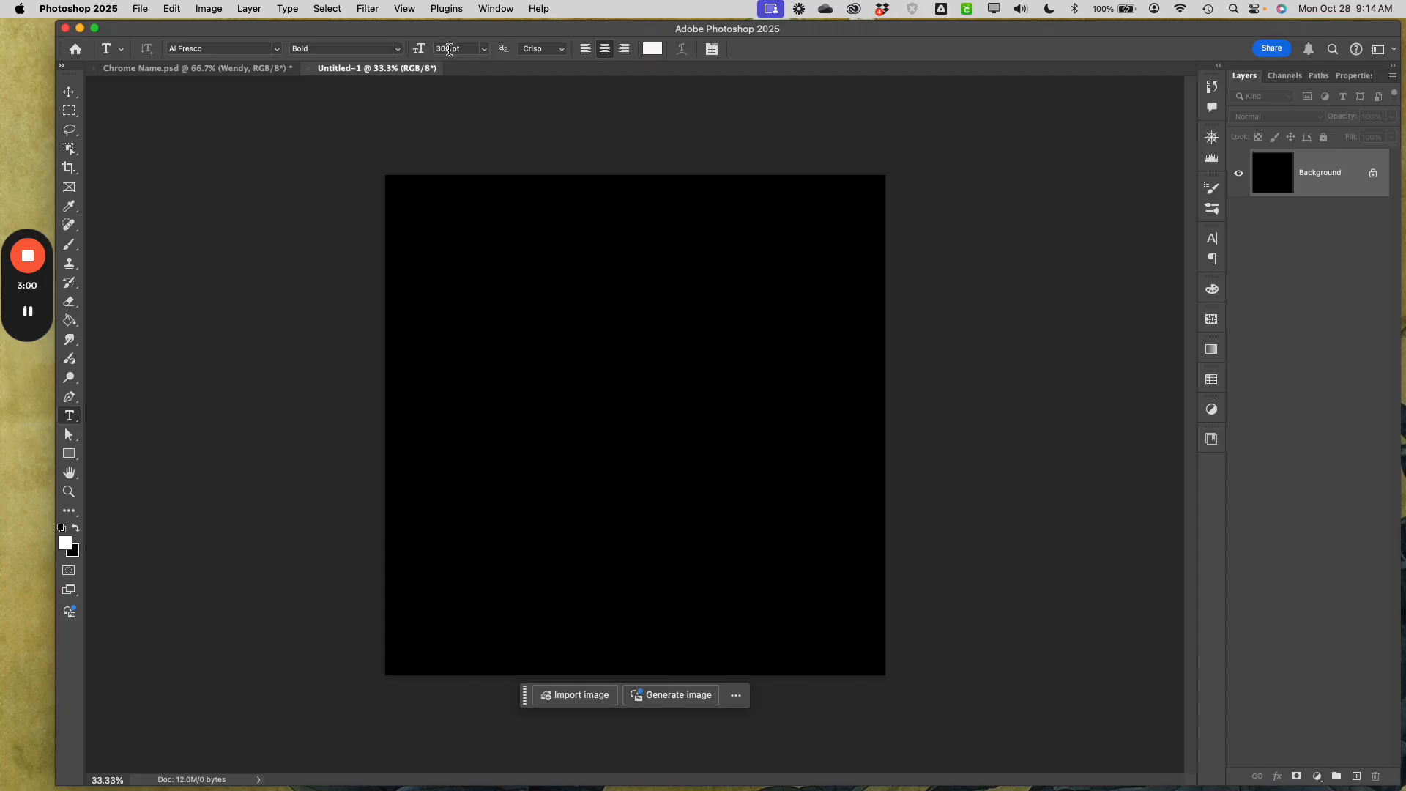
{"action": "left_click_drag", "start_coordinate": [450, 46], "coordinate": [430, 48]}
{"action": "type", "text": "50"}
{"action": "left_click", "coordinate": [468, 395]}
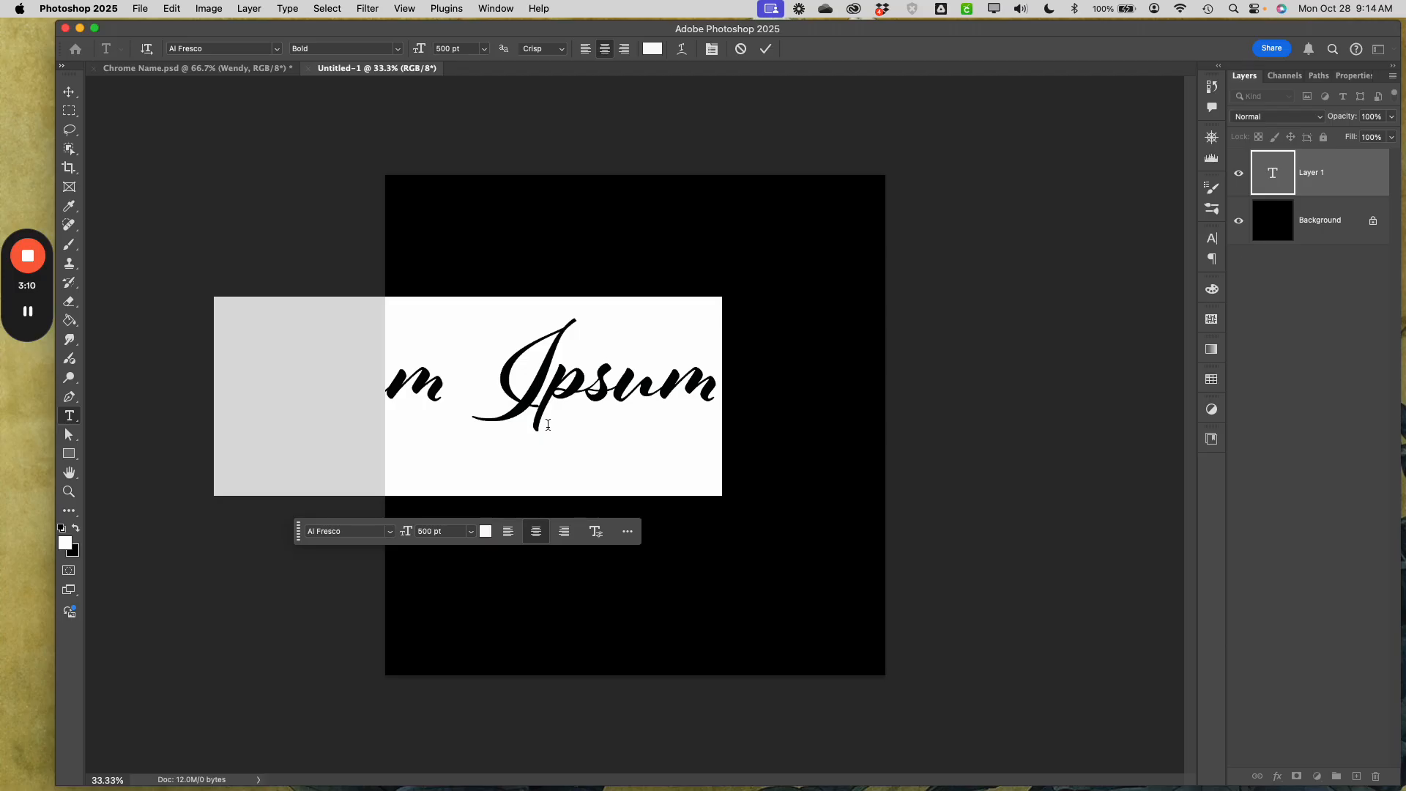
{"action": "type", "text": "Wendy"}
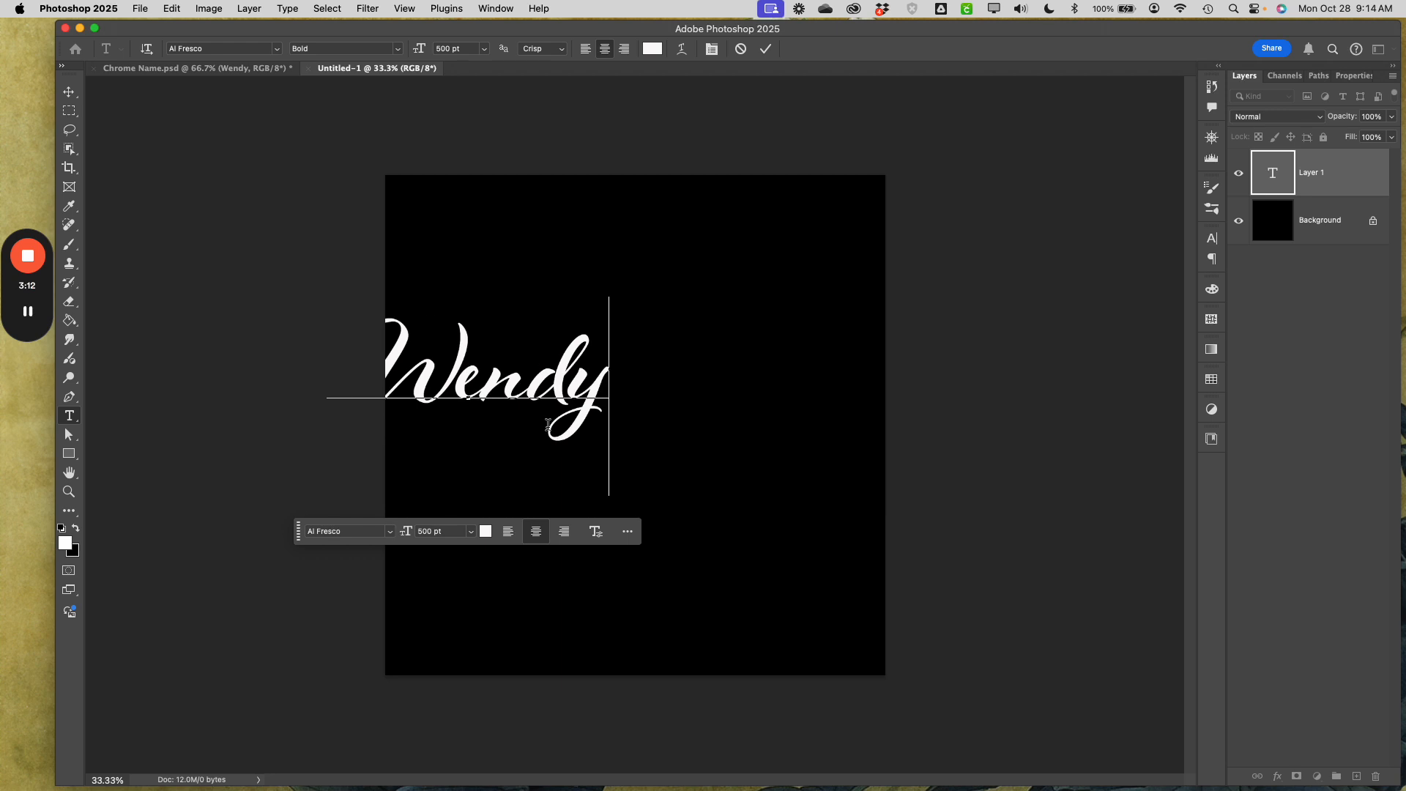
{"action": "left_click", "coordinate": [69, 91]}
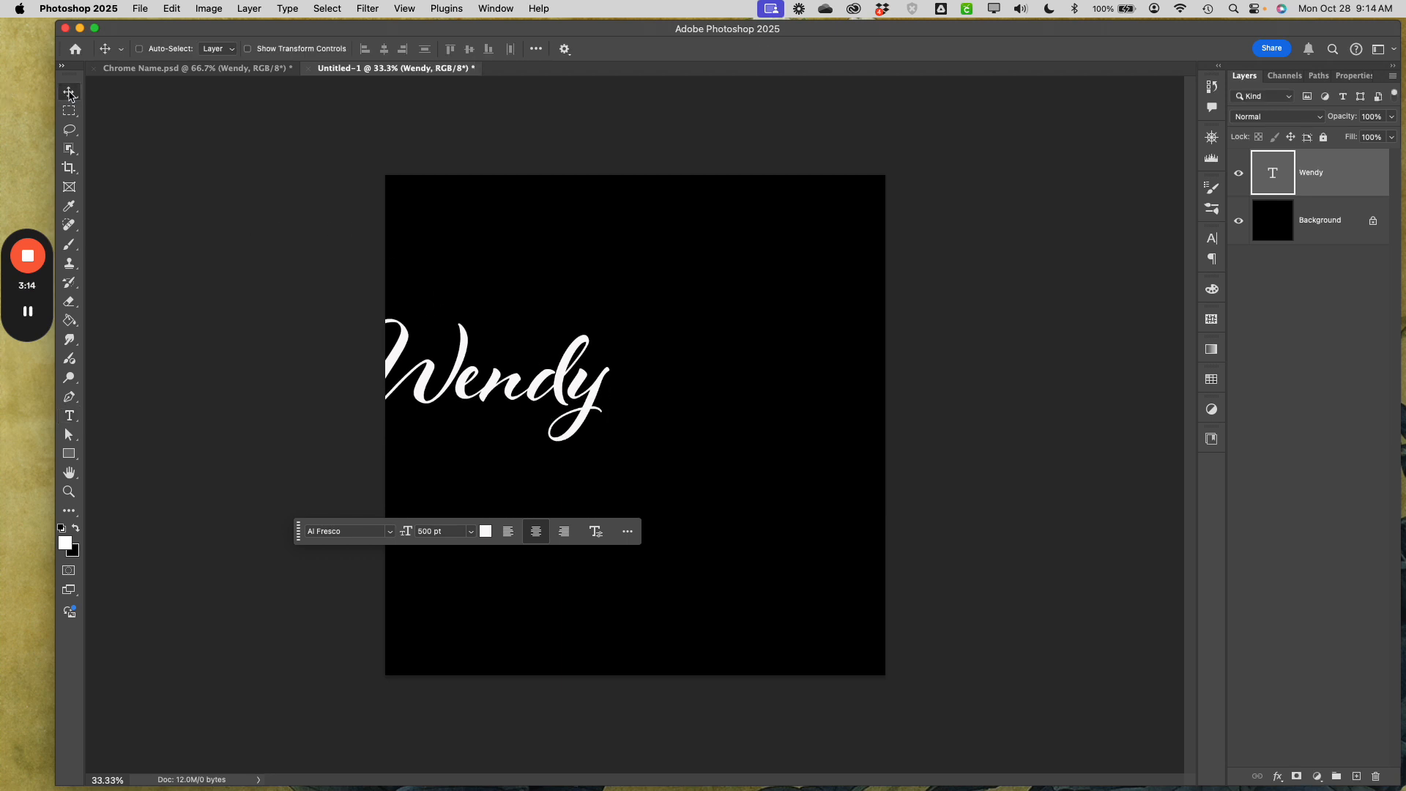
{"action": "left_click_drag", "start_coordinate": [443, 396], "coordinate": [655, 404]}
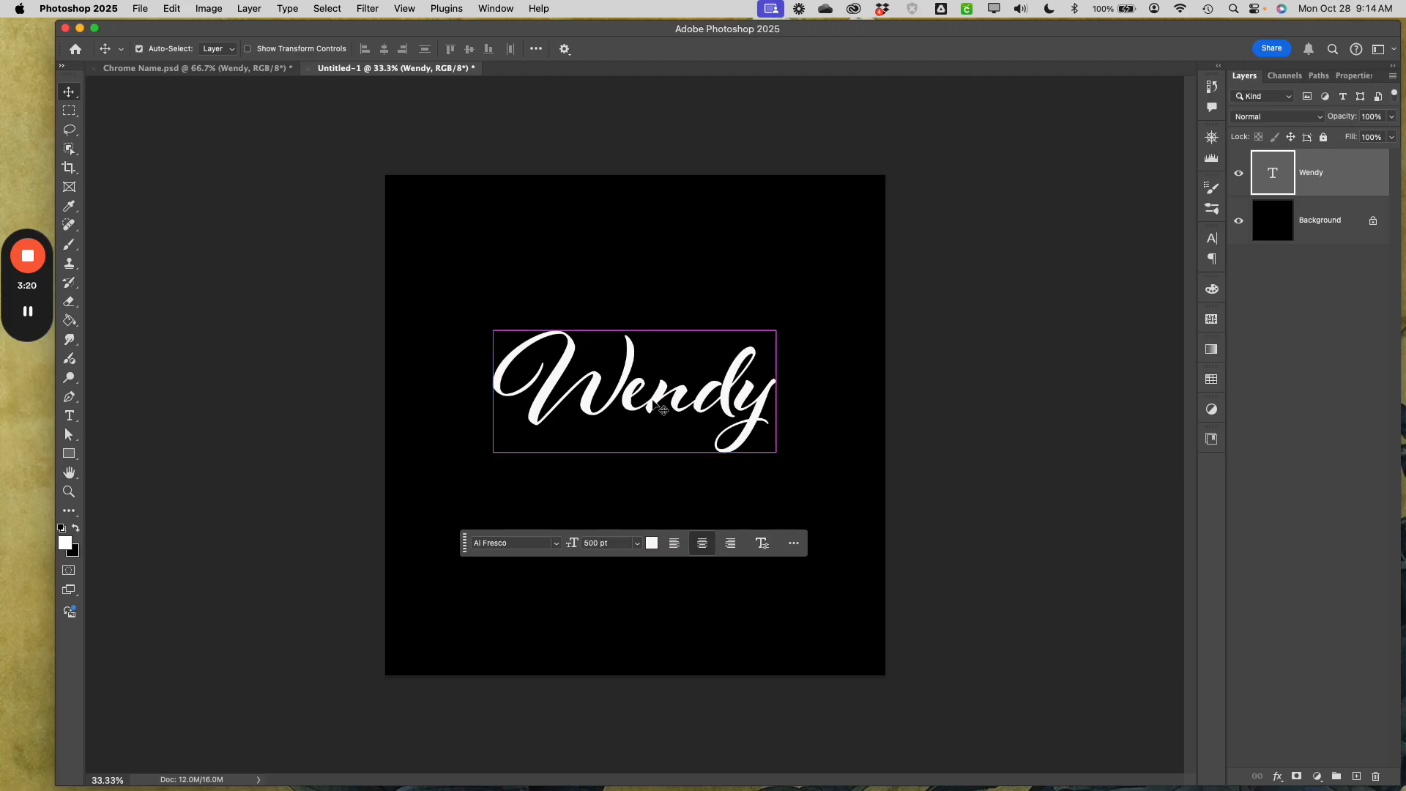
Step: Apply Bevel & Emboss to the name layer: Inner Bevel, Smooth, depth 1000%, direction Up, size 10 px, soften 5 px
{"action": "key", "text": "super+equal"}
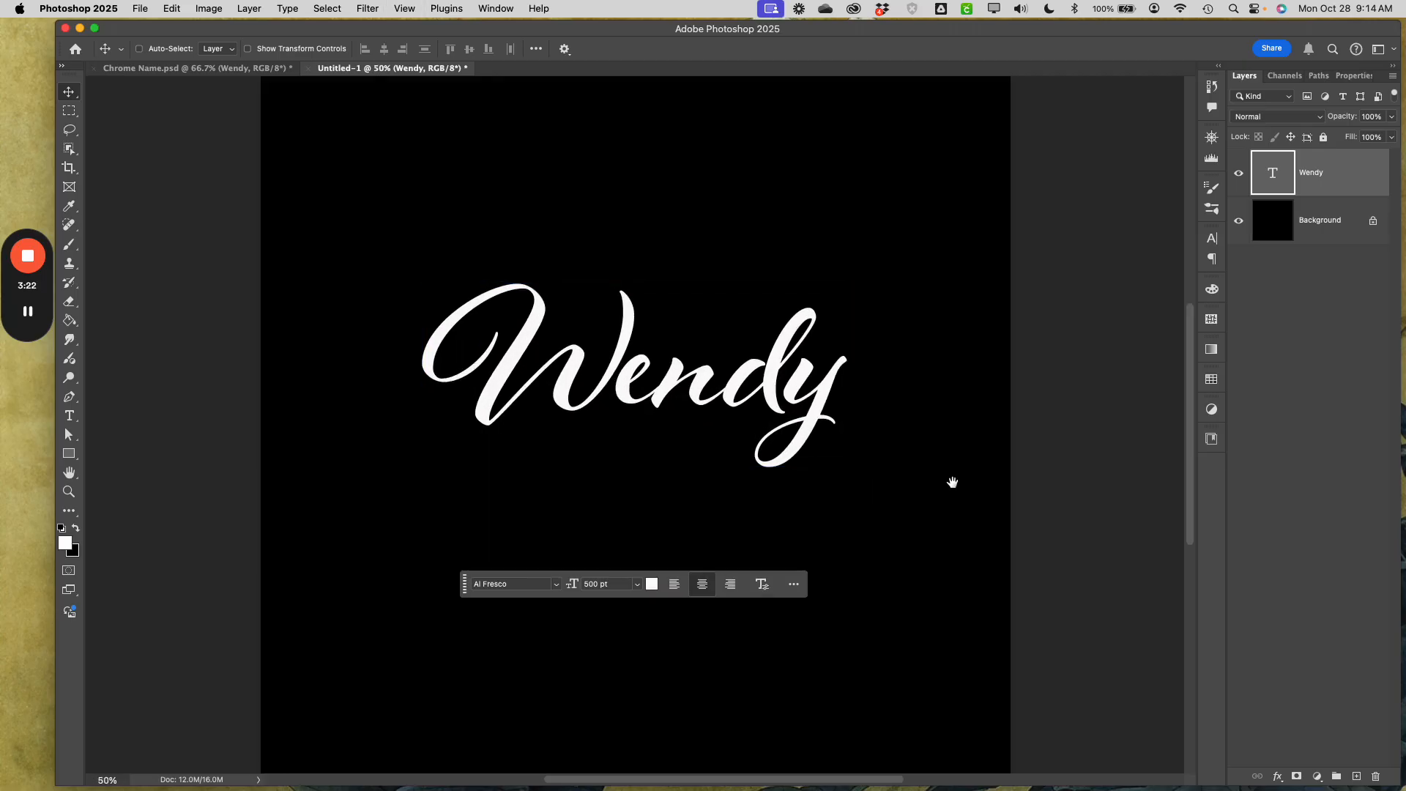
{"action": "left_click_drag", "start_coordinate": [955, 481], "coordinate": [732, 489]}
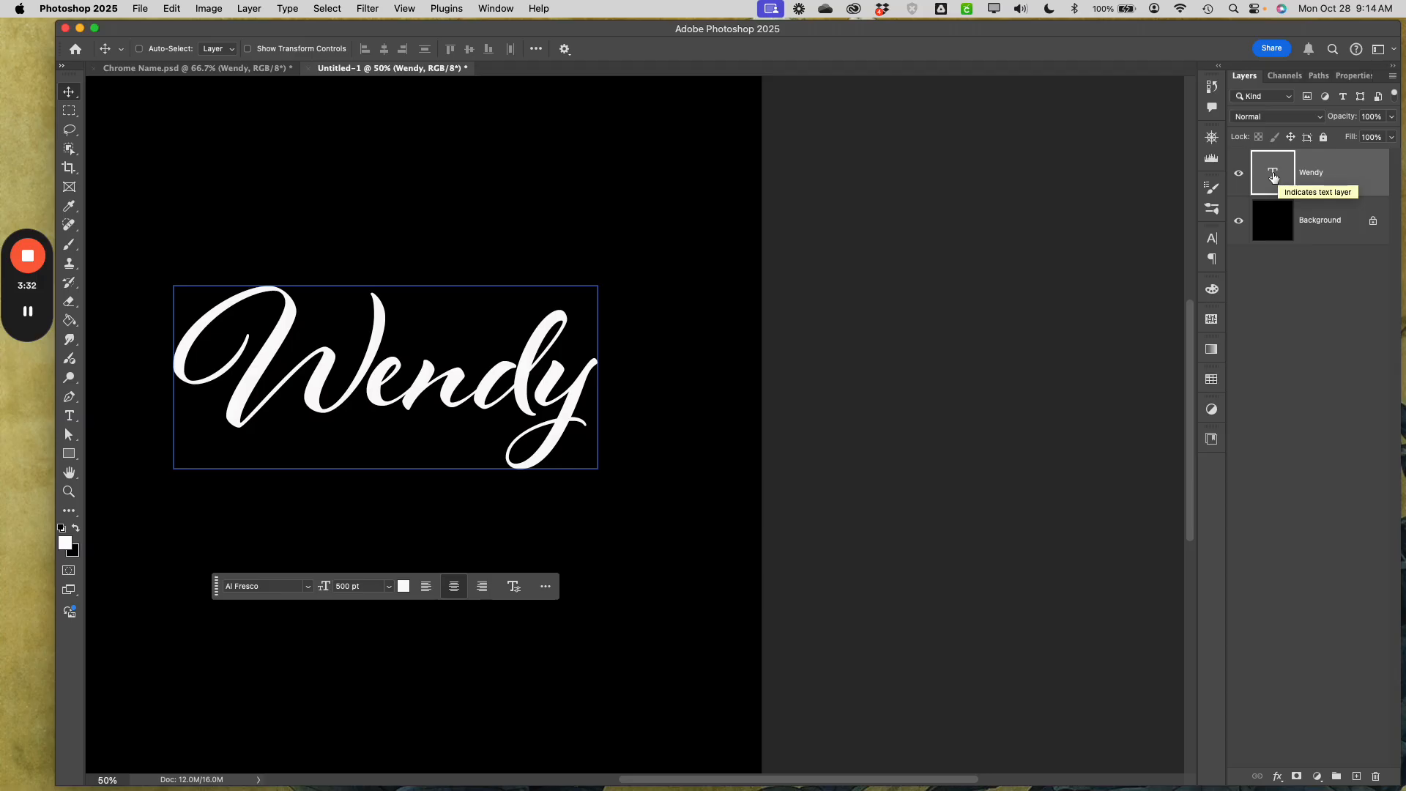
{"action": "double_click", "coordinate": [1273, 176]}
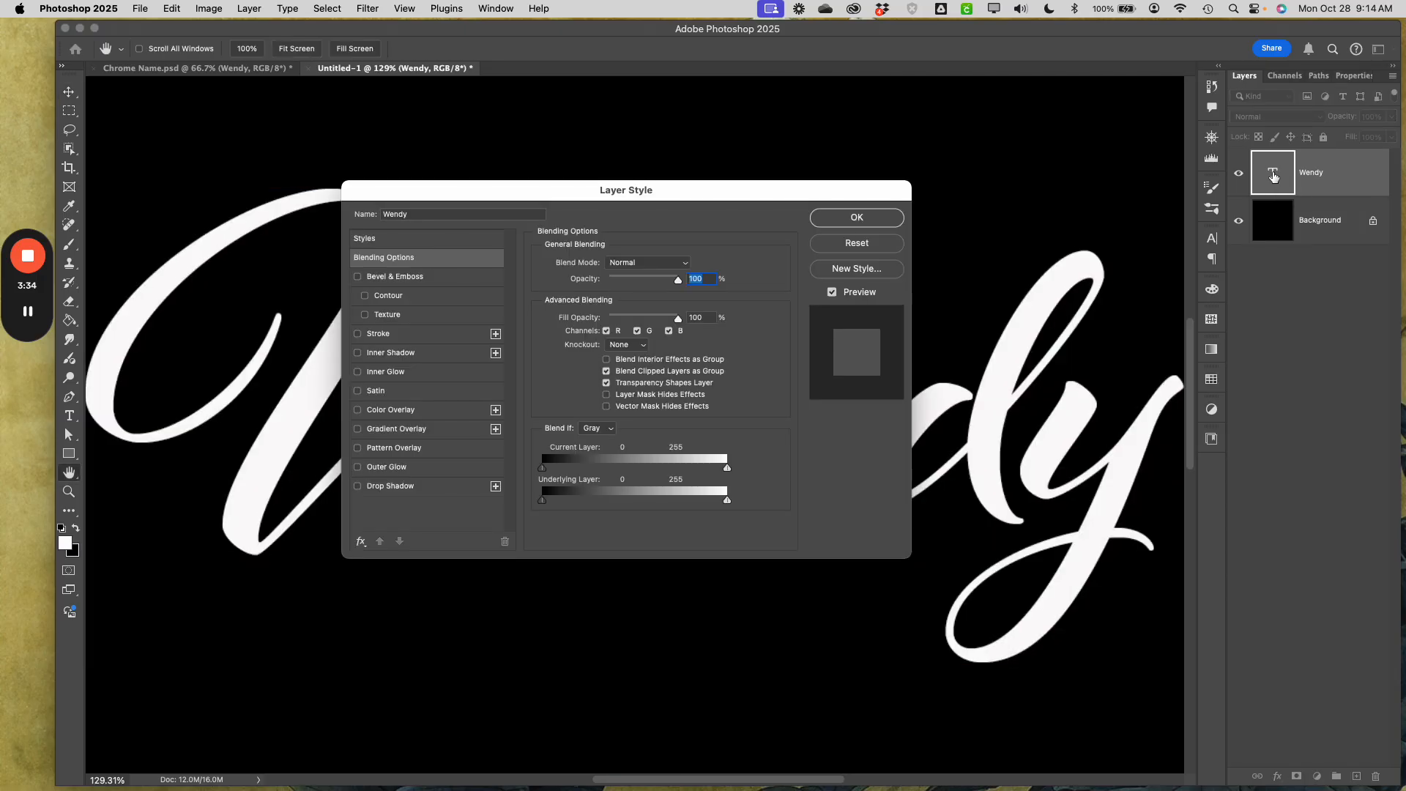
{"action": "left_click_drag", "start_coordinate": [802, 195], "coordinate": [1127, 217]}
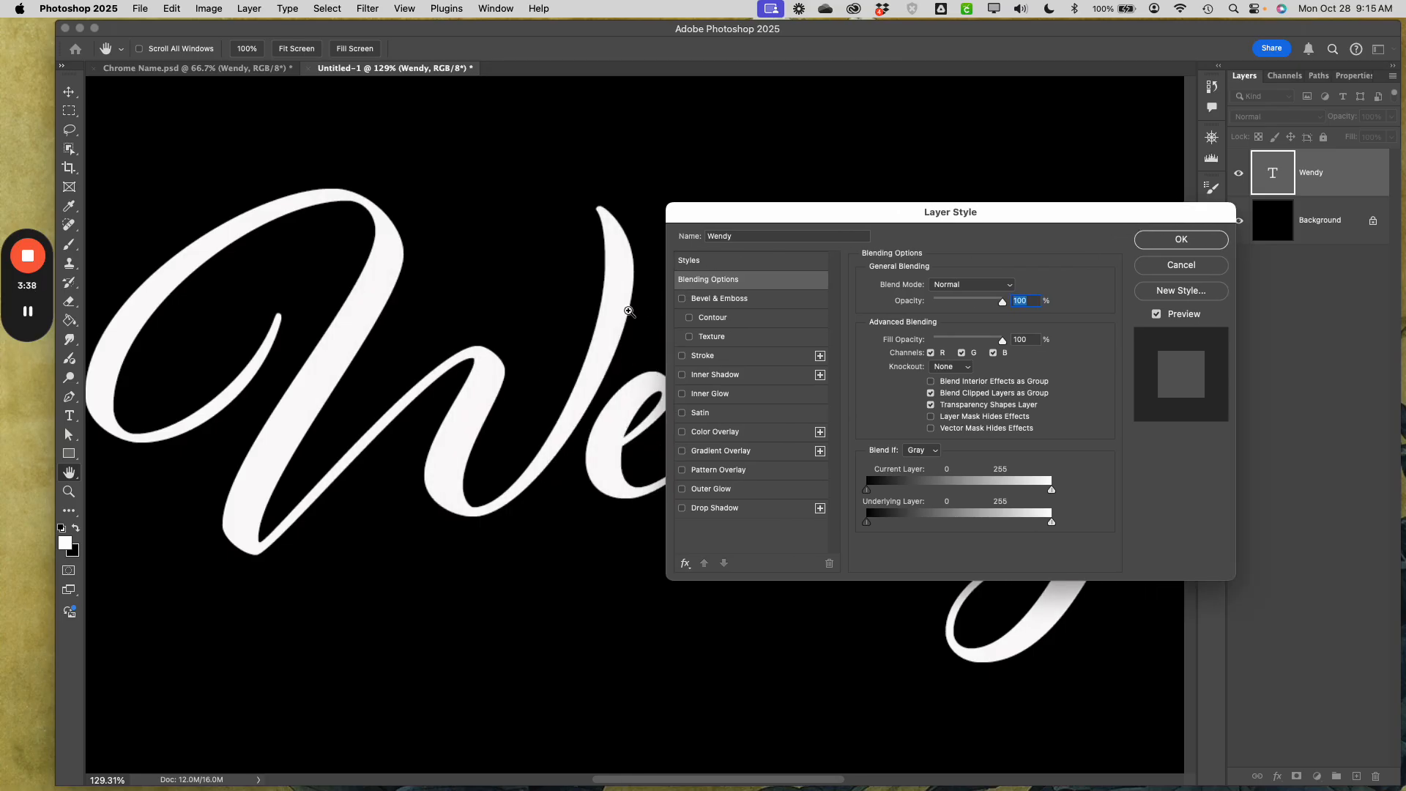
{"action": "key", "text": "super+minus"}
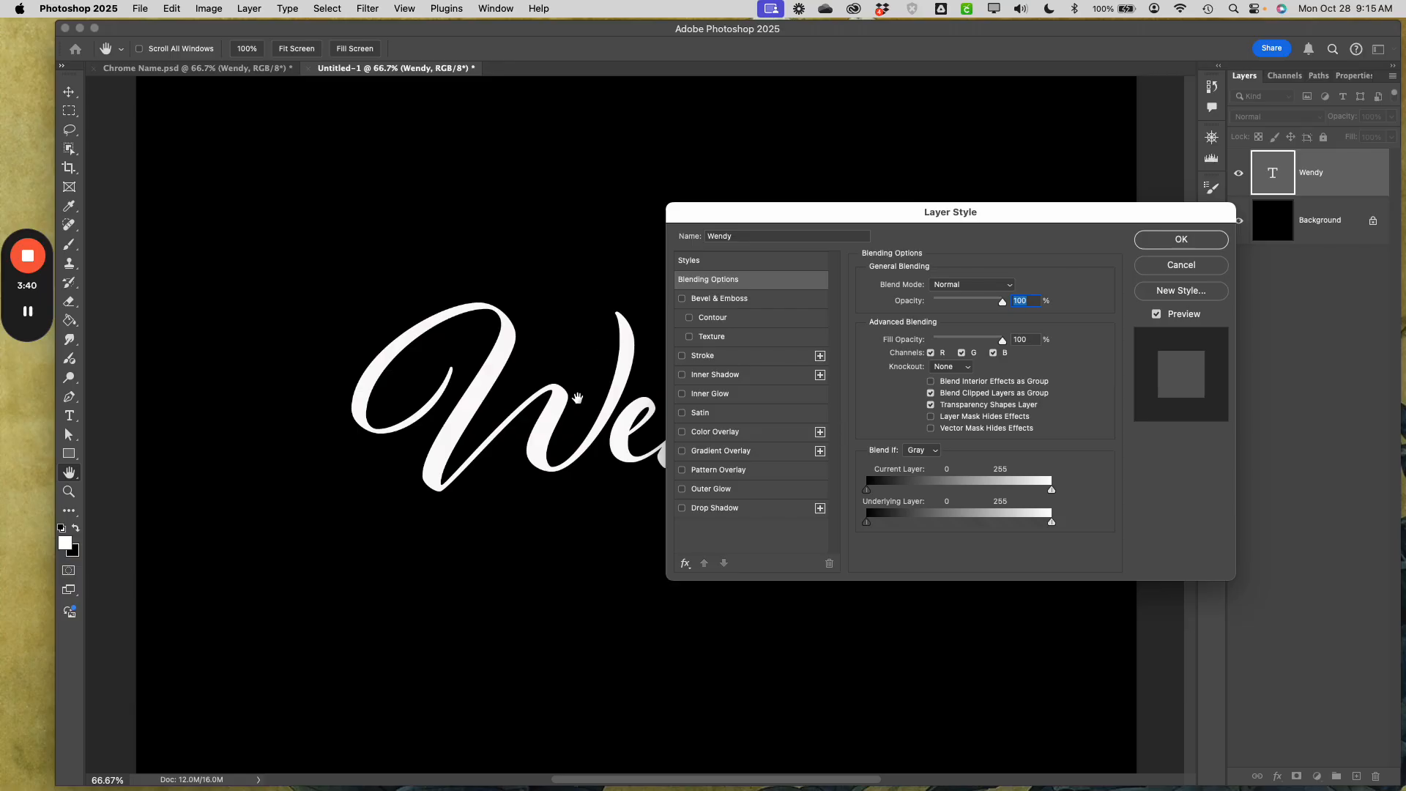
{"action": "key", "text": "super+minus"}
{"action": "mouse_move", "coordinate": [347, 386]}
{"action": "left_mouse_down"}
{"action": "mouse_move", "coordinate": [244, 385]}
{"action": "mouse_move", "coordinate": [320, 383]}
{"action": "left_mouse_up"}
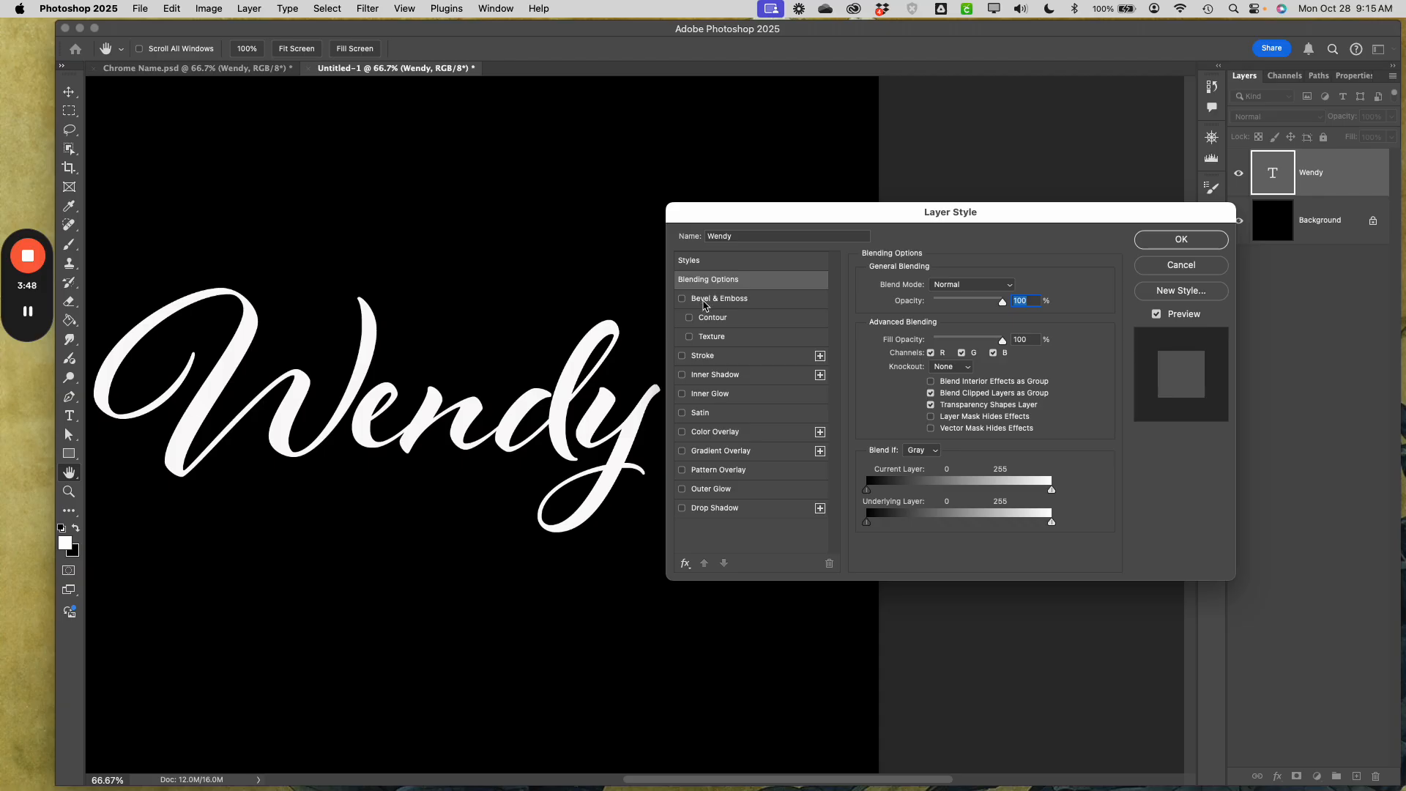
{"action": "left_click", "coordinate": [735, 307]}
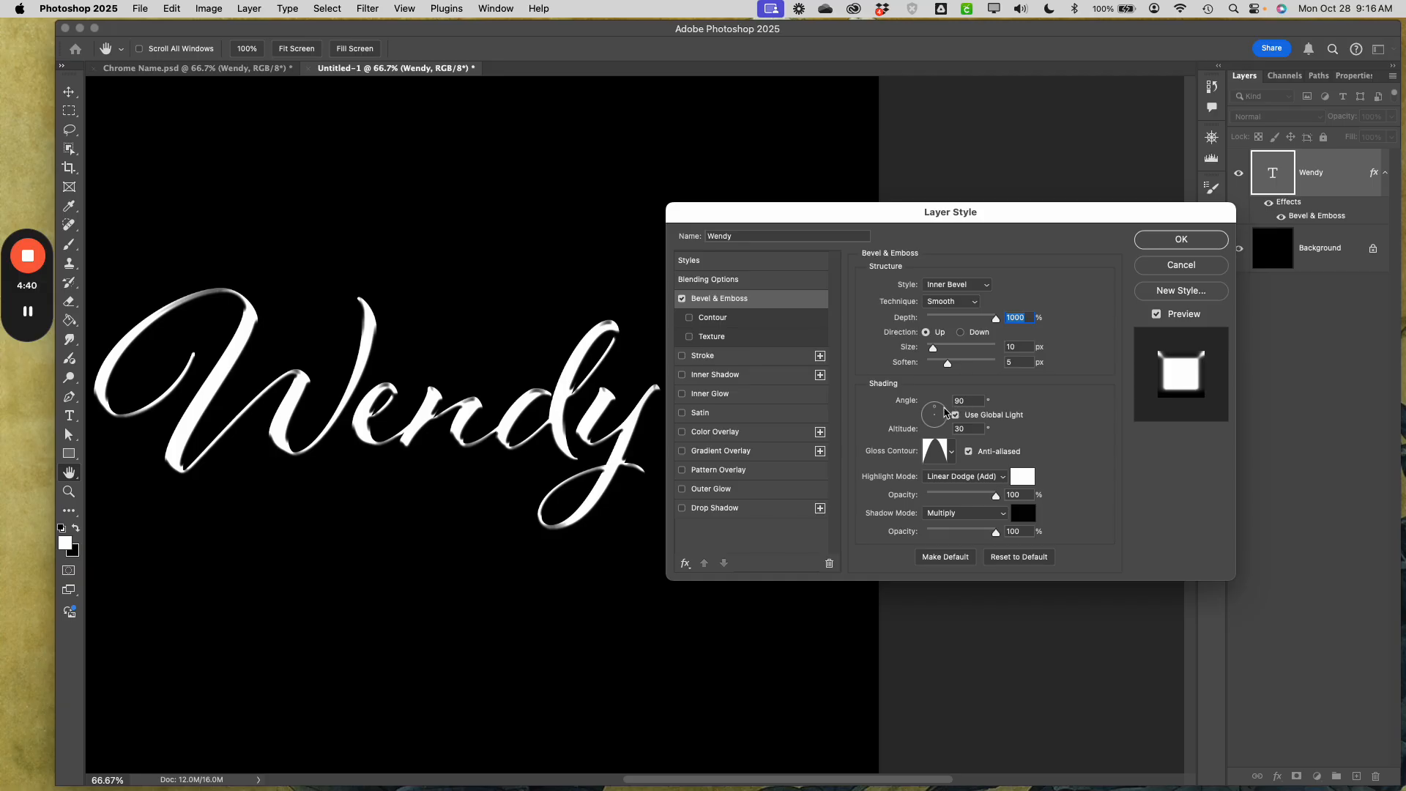
Step: Set the bevel's global light to an angle of 82° and an altitude of 53°
{"action": "mouse_move", "coordinate": [935, 413]}
{"action": "left_mouse_down"}
{"action": "mouse_move", "coordinate": [936, 424]}
{"action": "mouse_move", "coordinate": [935, 408]}
{"action": "left_mouse_up"}
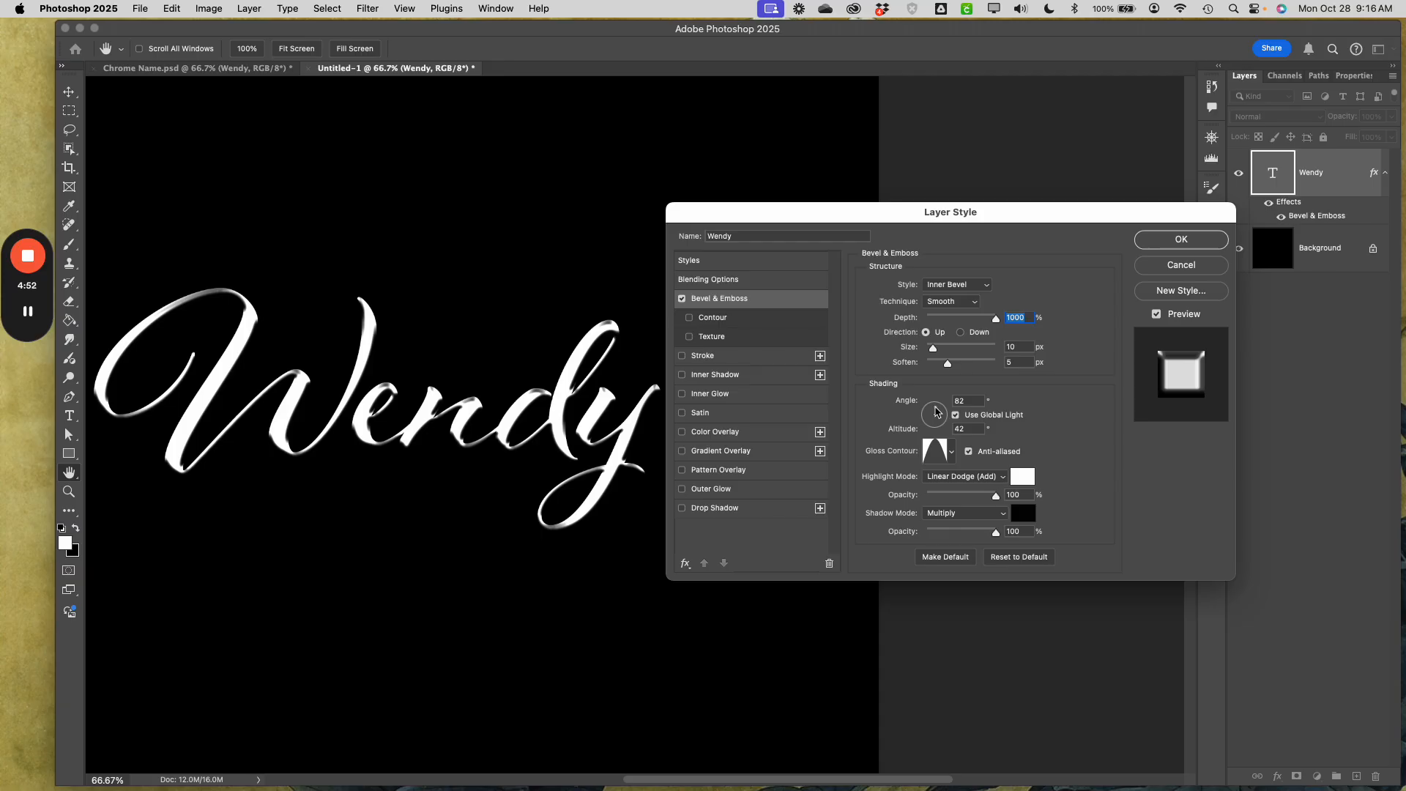
{"action": "left_click_drag", "start_coordinate": [935, 408], "coordinate": [935, 408]}
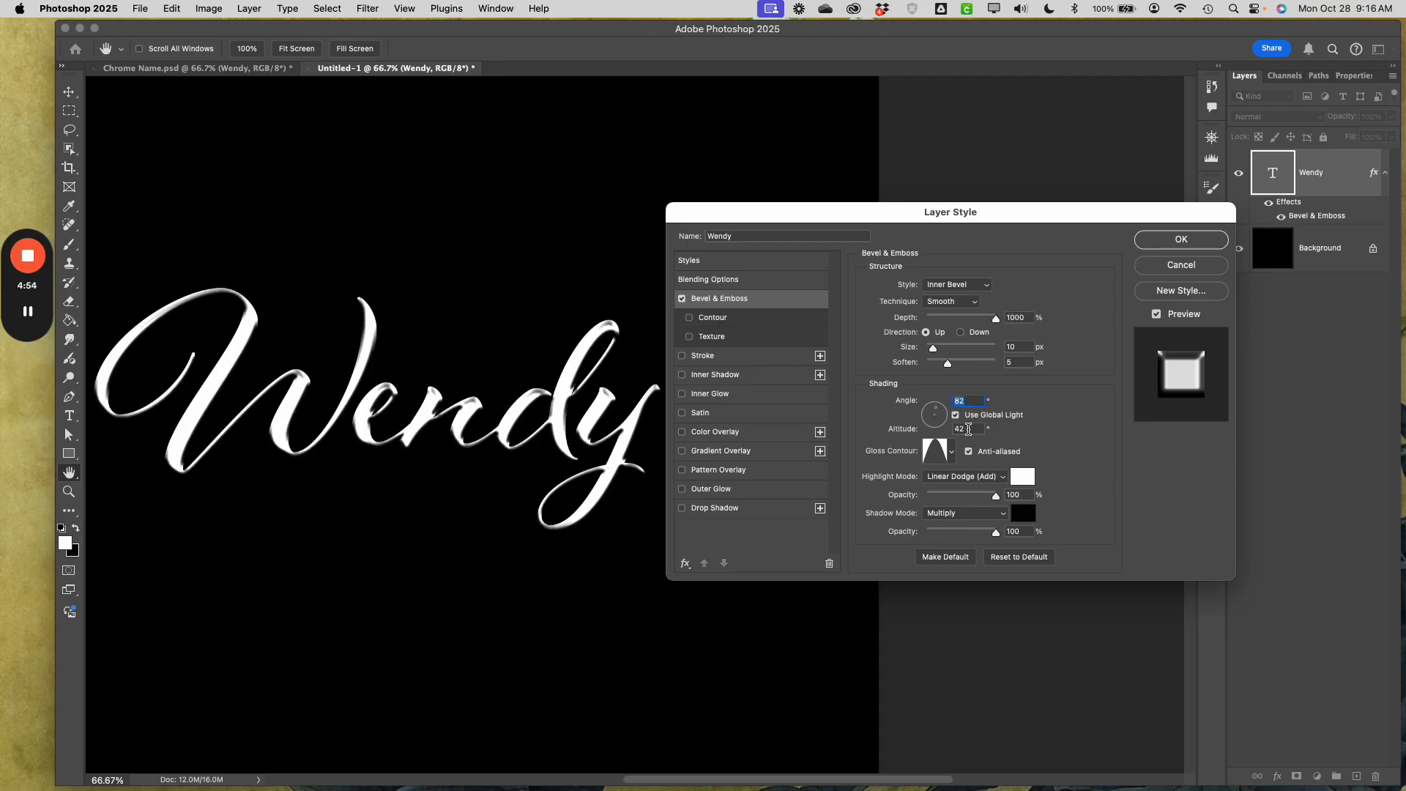
{"action": "left_click", "coordinate": [965, 430]}
{"action": "type", "text": "53"}
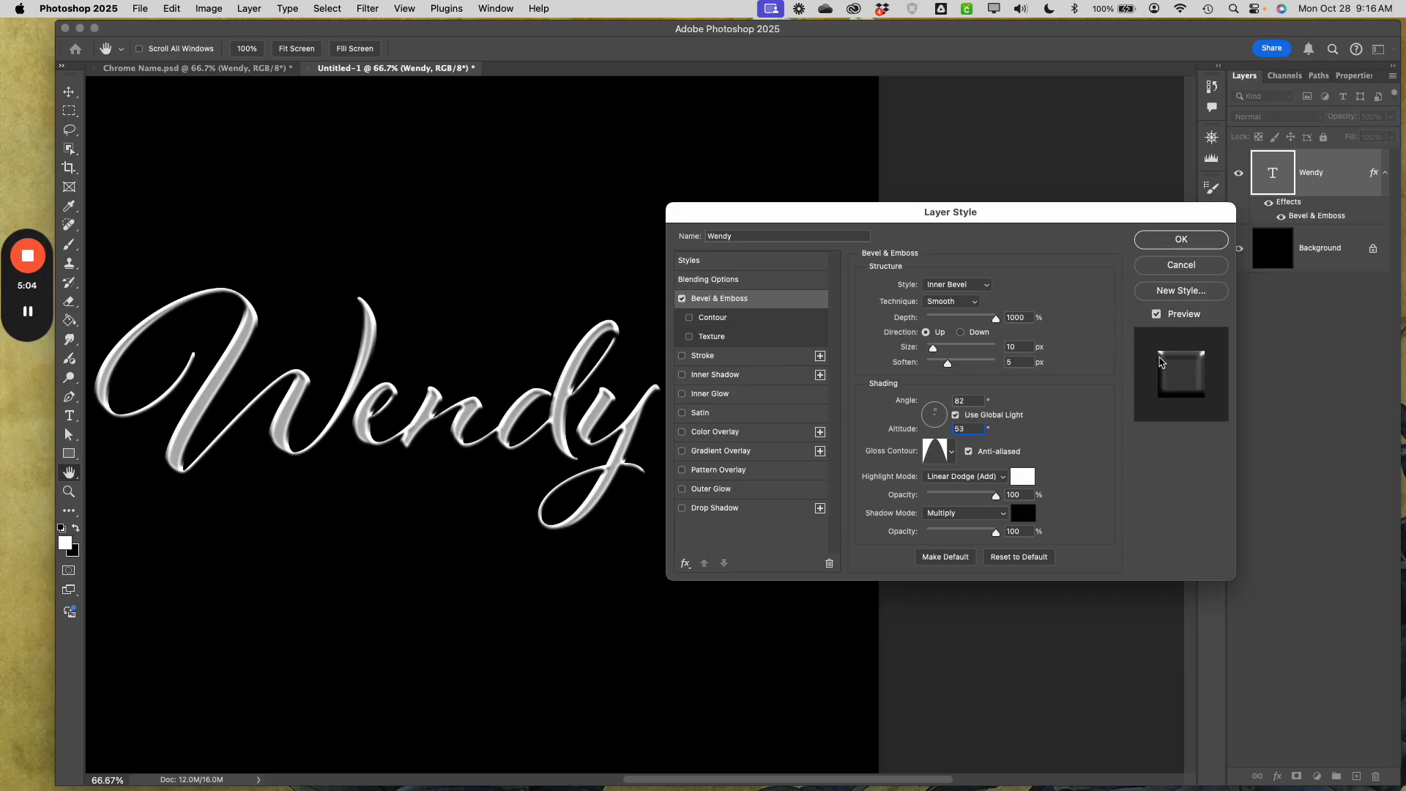
Step: Compare the linear gloss contour with the cone-shaped one, keep the cone with highlight and shadow opacity at 100%, and apply the layer style
{"action": "left_click", "coordinate": [951, 452]}
{"action": "left_click", "coordinate": [861, 485]}
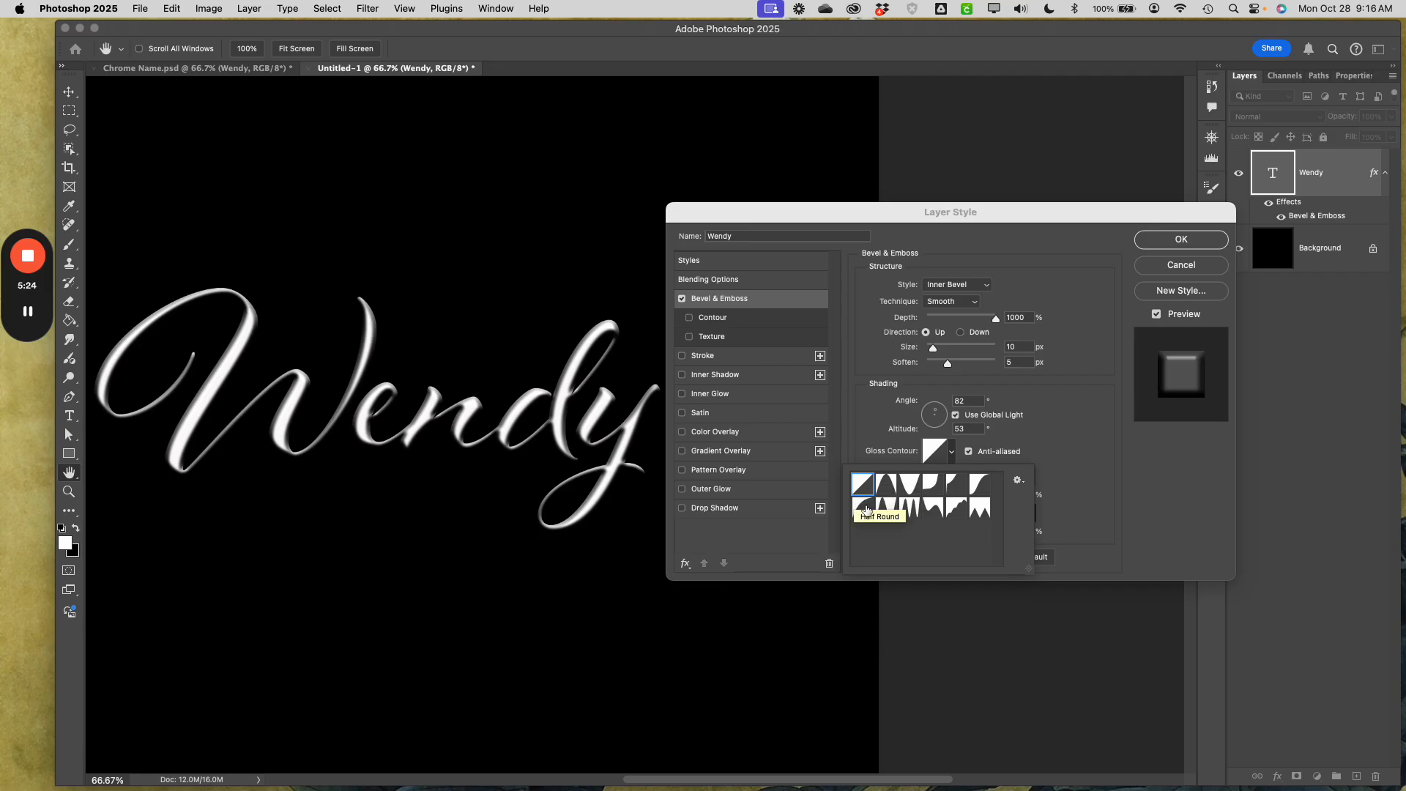
{"action": "left_click", "coordinate": [888, 486]}
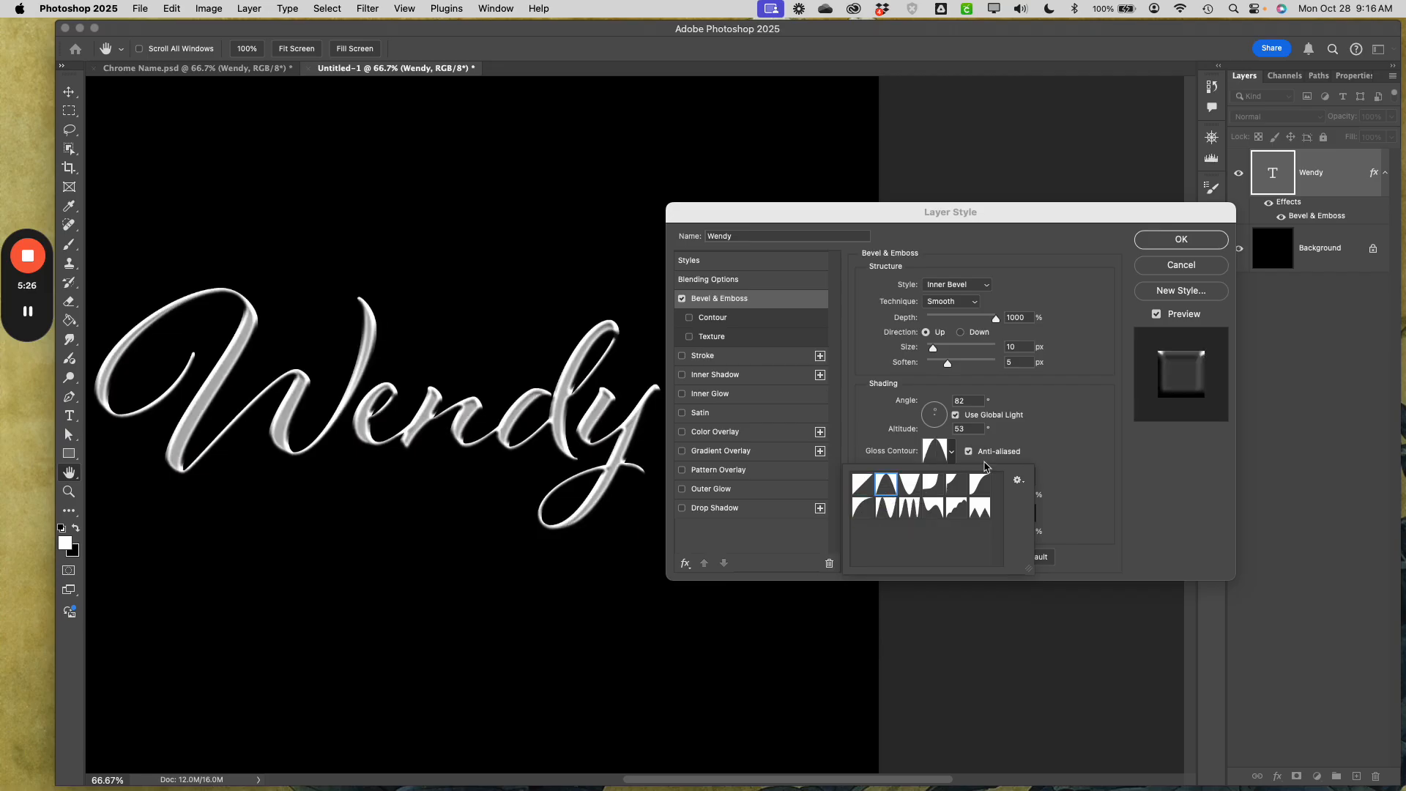
{"action": "left_click", "coordinate": [1040, 444]}
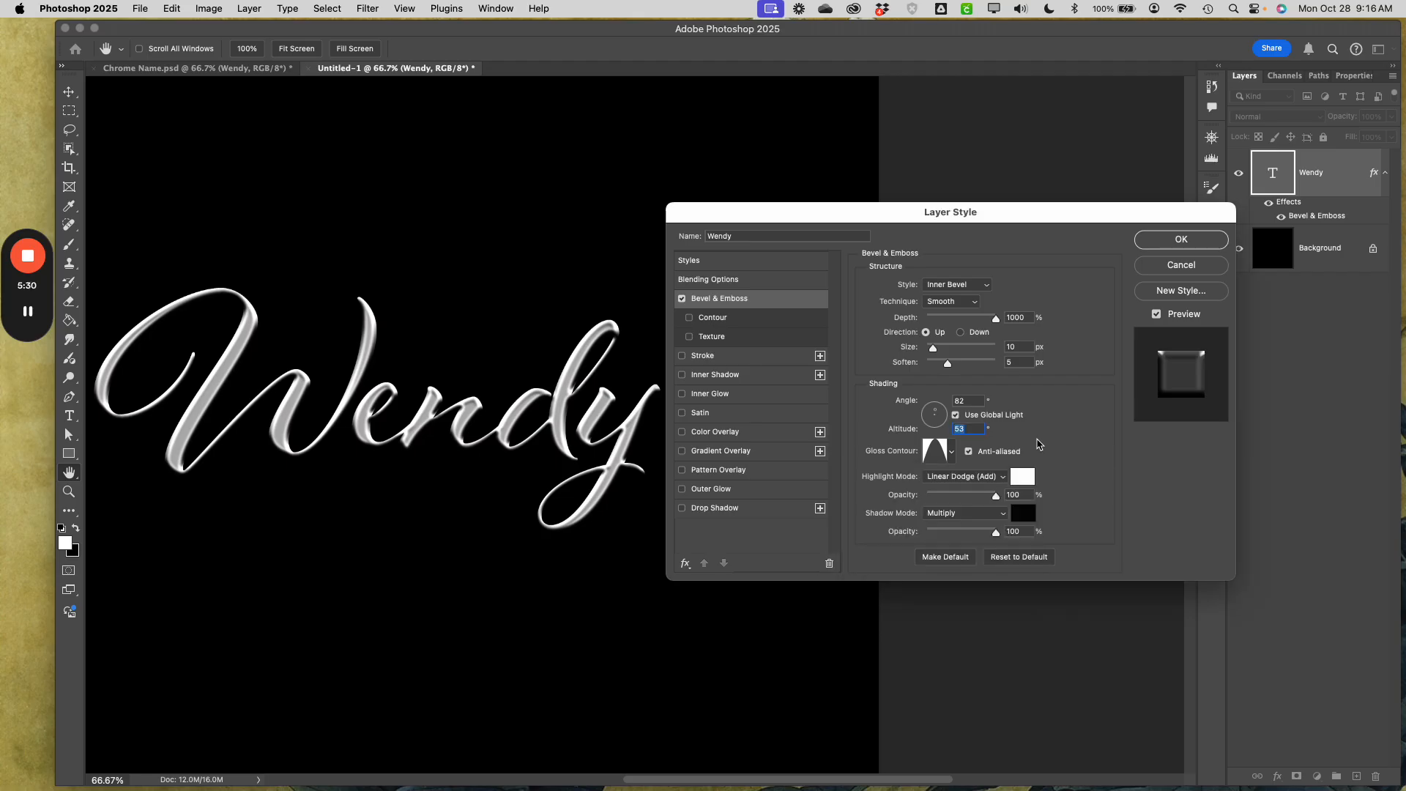
{"action": "left_click", "coordinate": [996, 533]}
{"action": "left_click", "coordinate": [997, 497]}
{"action": "left_click", "coordinate": [1156, 243]}
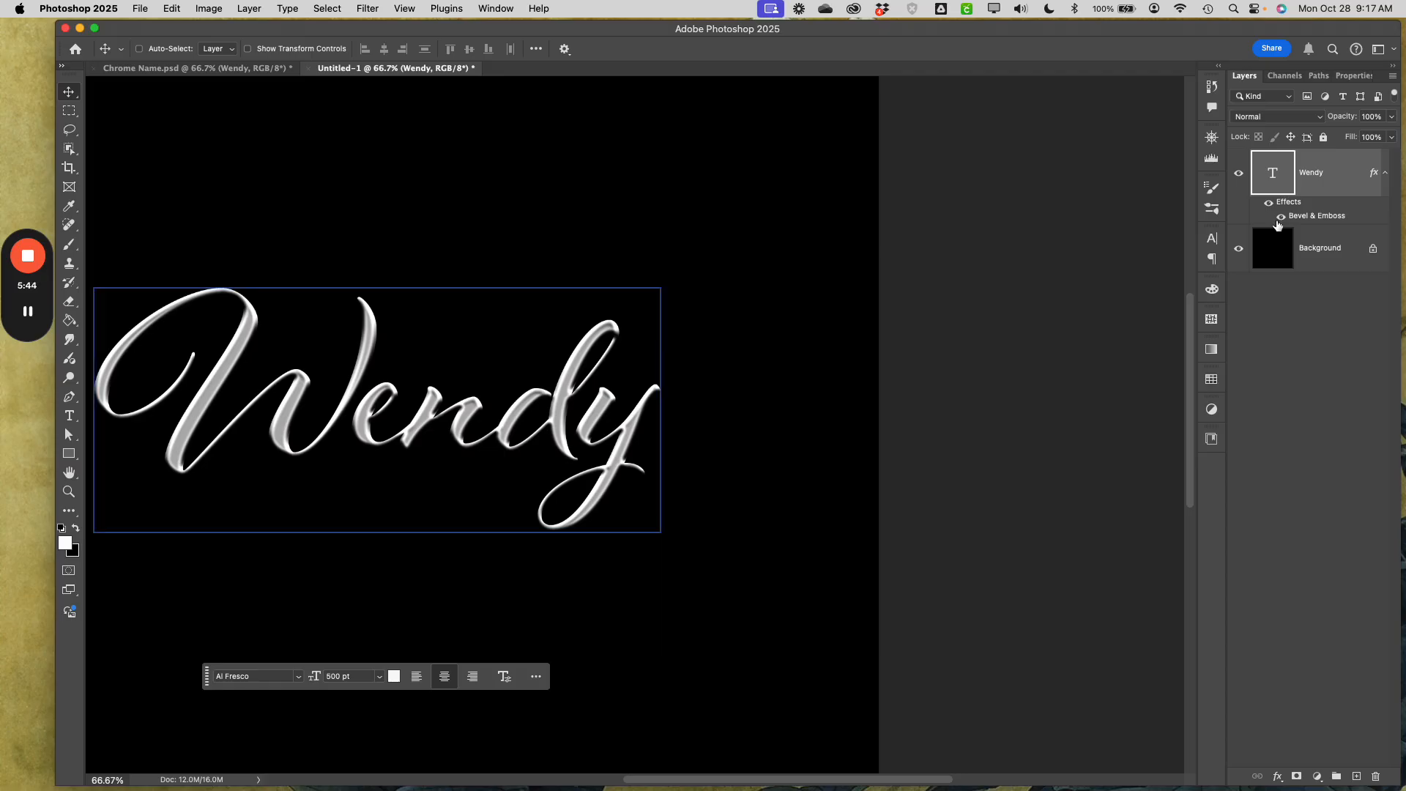
Step: Convert the name layer to a smart object and add a Curves adjustment layer above it
{"action": "right_click", "coordinate": [1318, 177]}
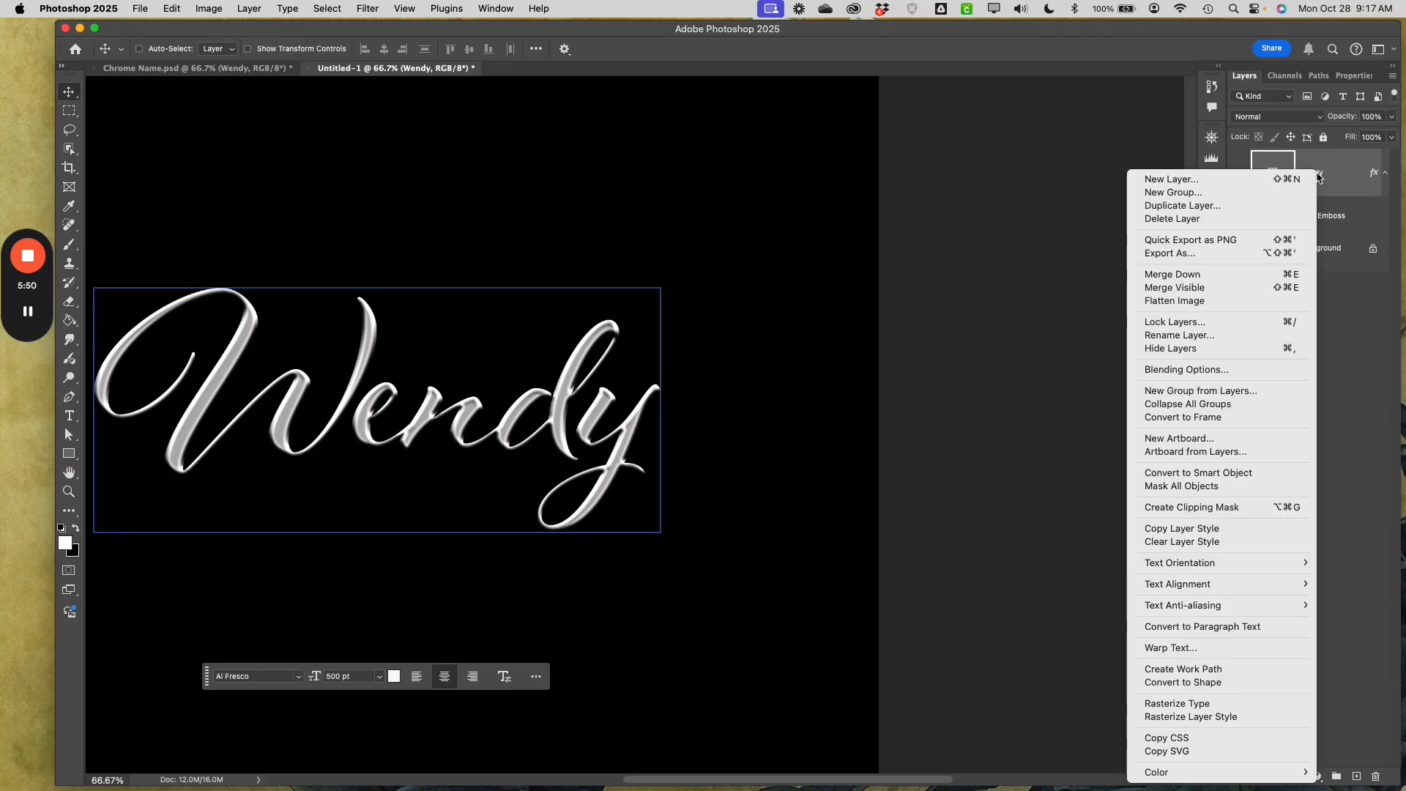
{"action": "left_click", "coordinate": [1233, 476]}
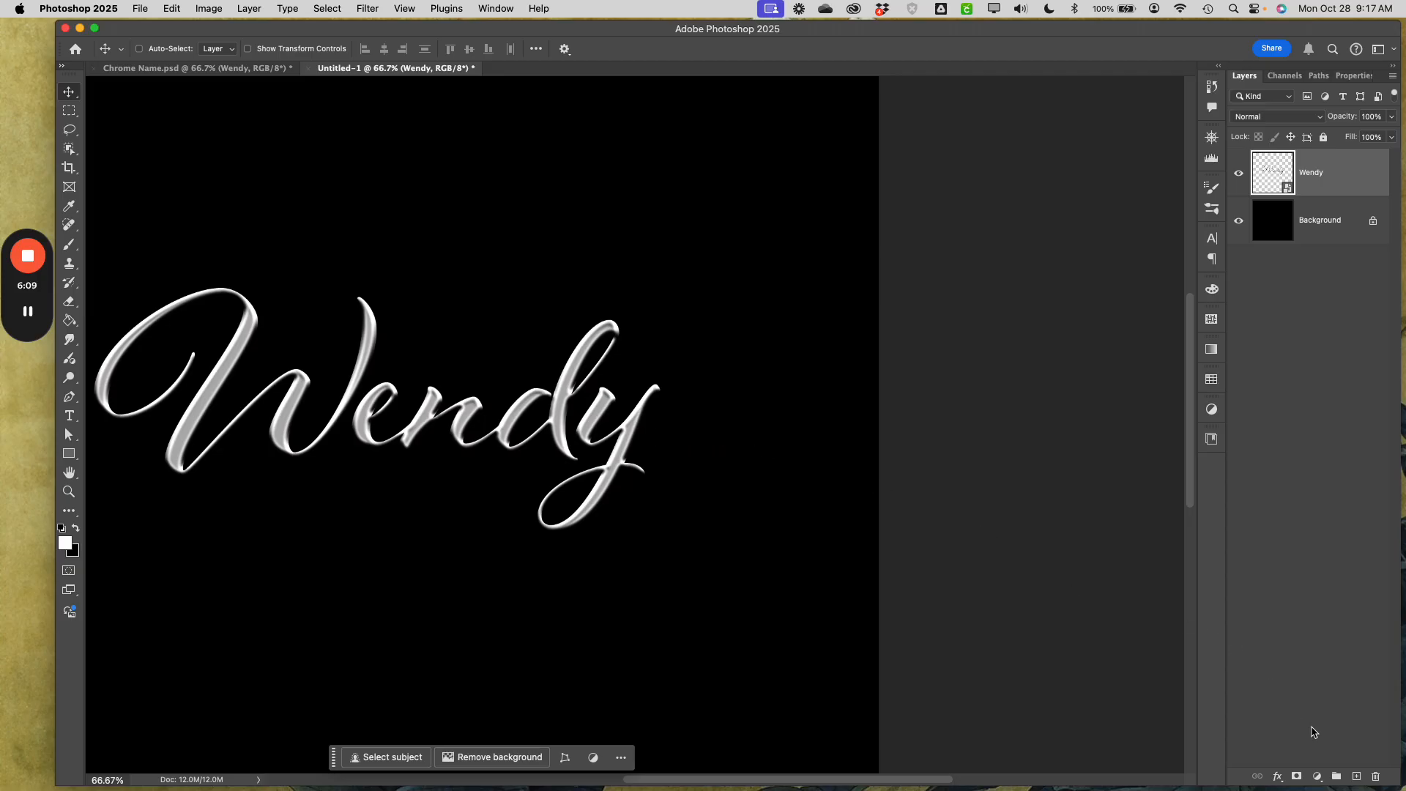
{"action": "left_click", "coordinate": [1316, 775]}
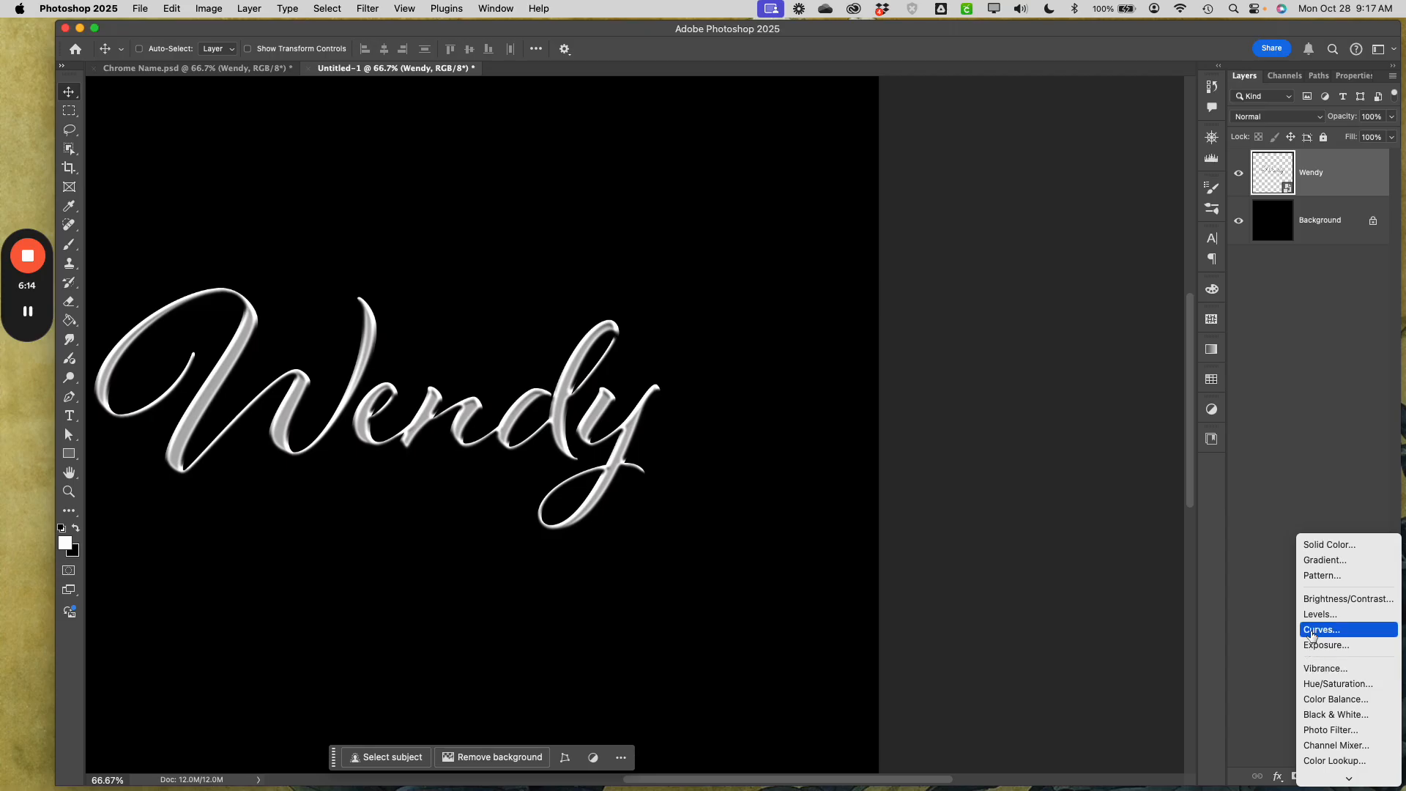
{"action": "left_click", "coordinate": [1312, 631]}
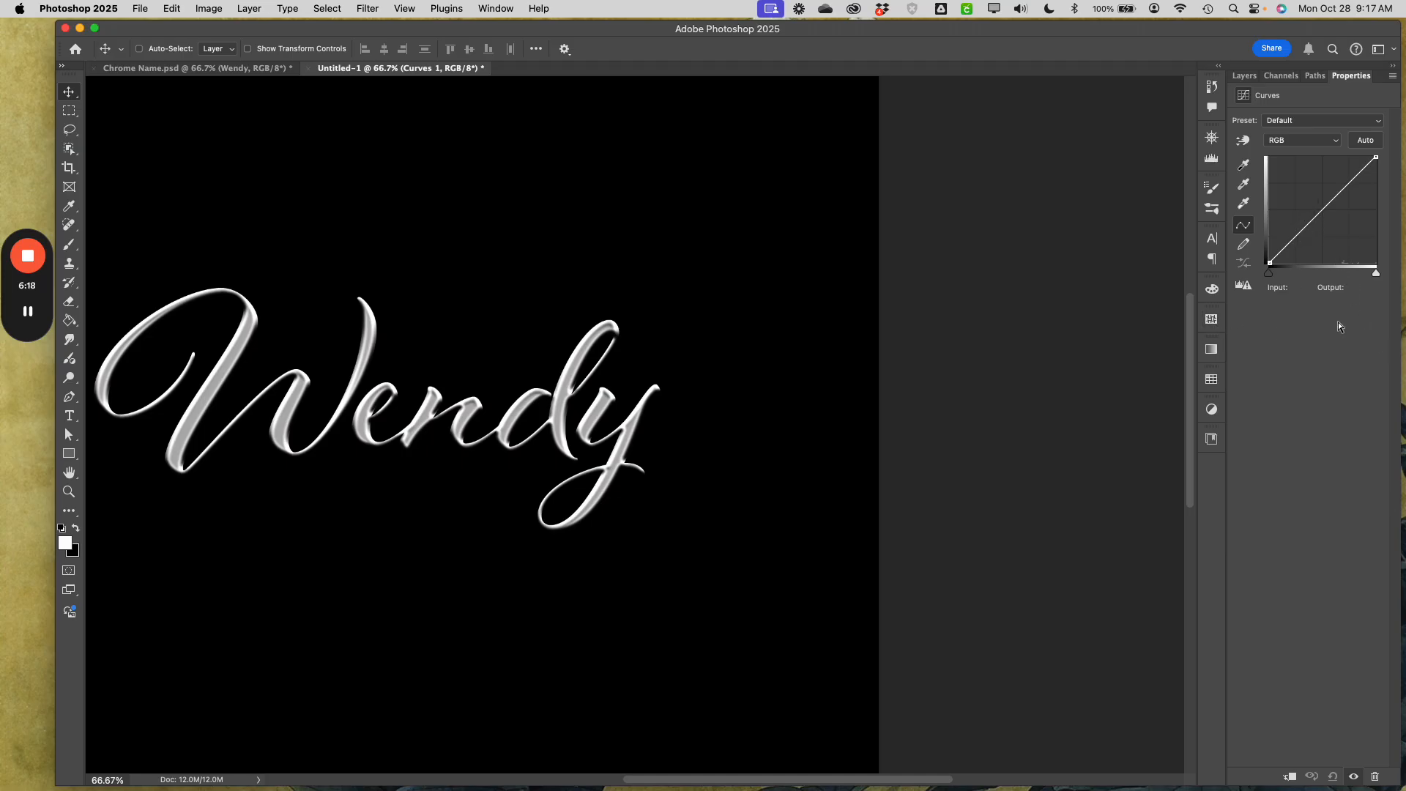
Step: Shape the RGB curve into an M with its trough at 134/66, second peak at 214/236 and end point at 250/151
{"action": "left_click", "coordinate": [1296, 236]}
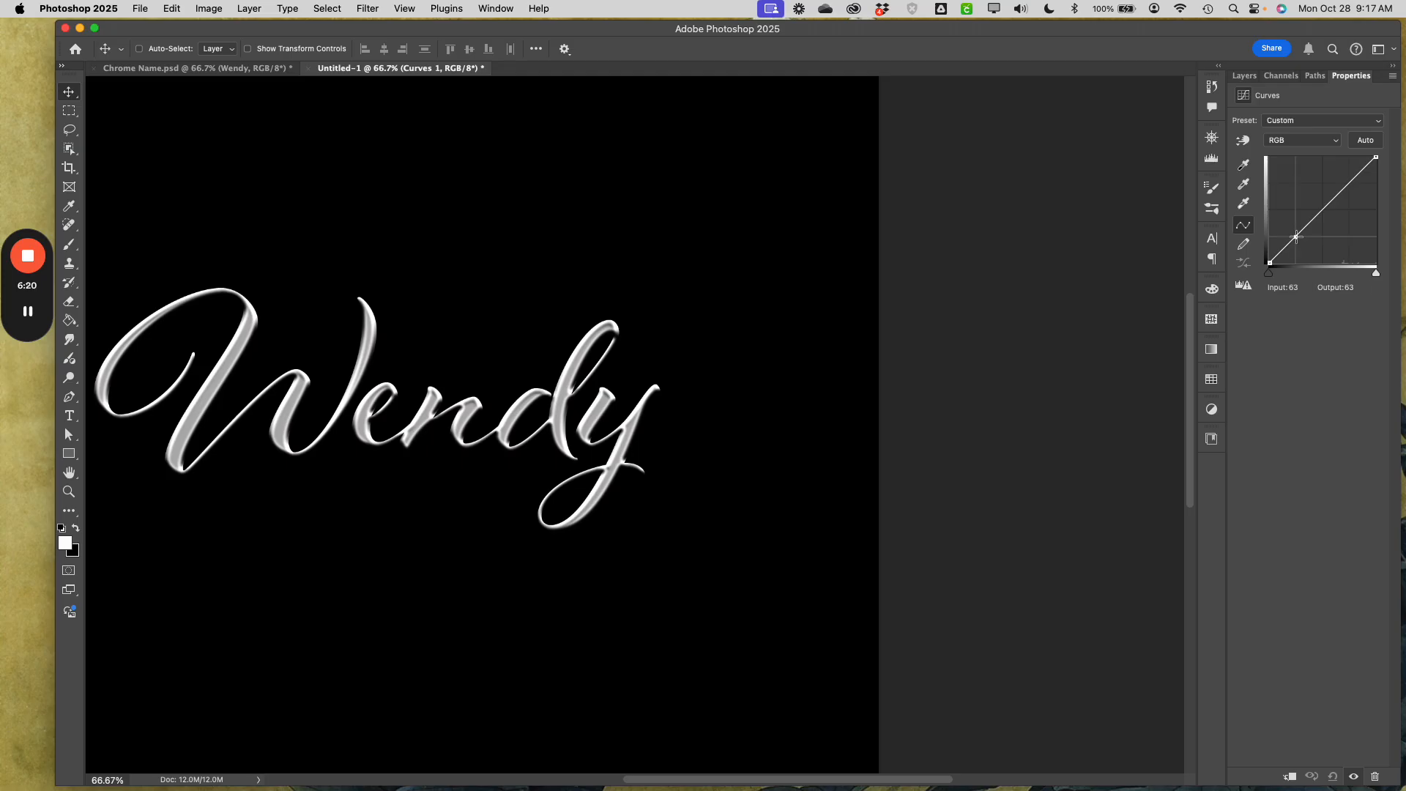
{"action": "left_click", "coordinate": [1324, 209]}
{"action": "left_click", "coordinate": [1351, 183]}
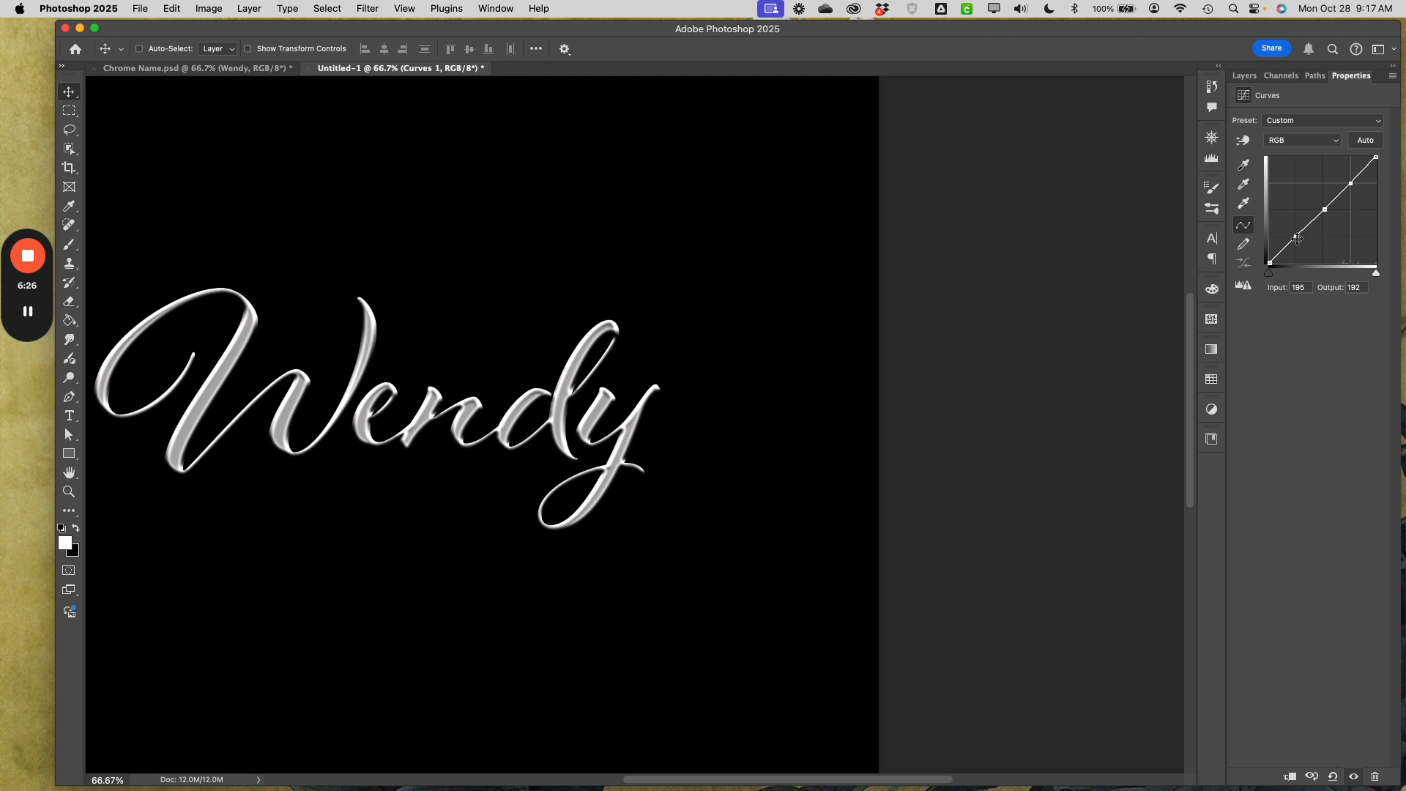
{"action": "left_click_drag", "start_coordinate": [1296, 238], "coordinate": [1327, 238]}
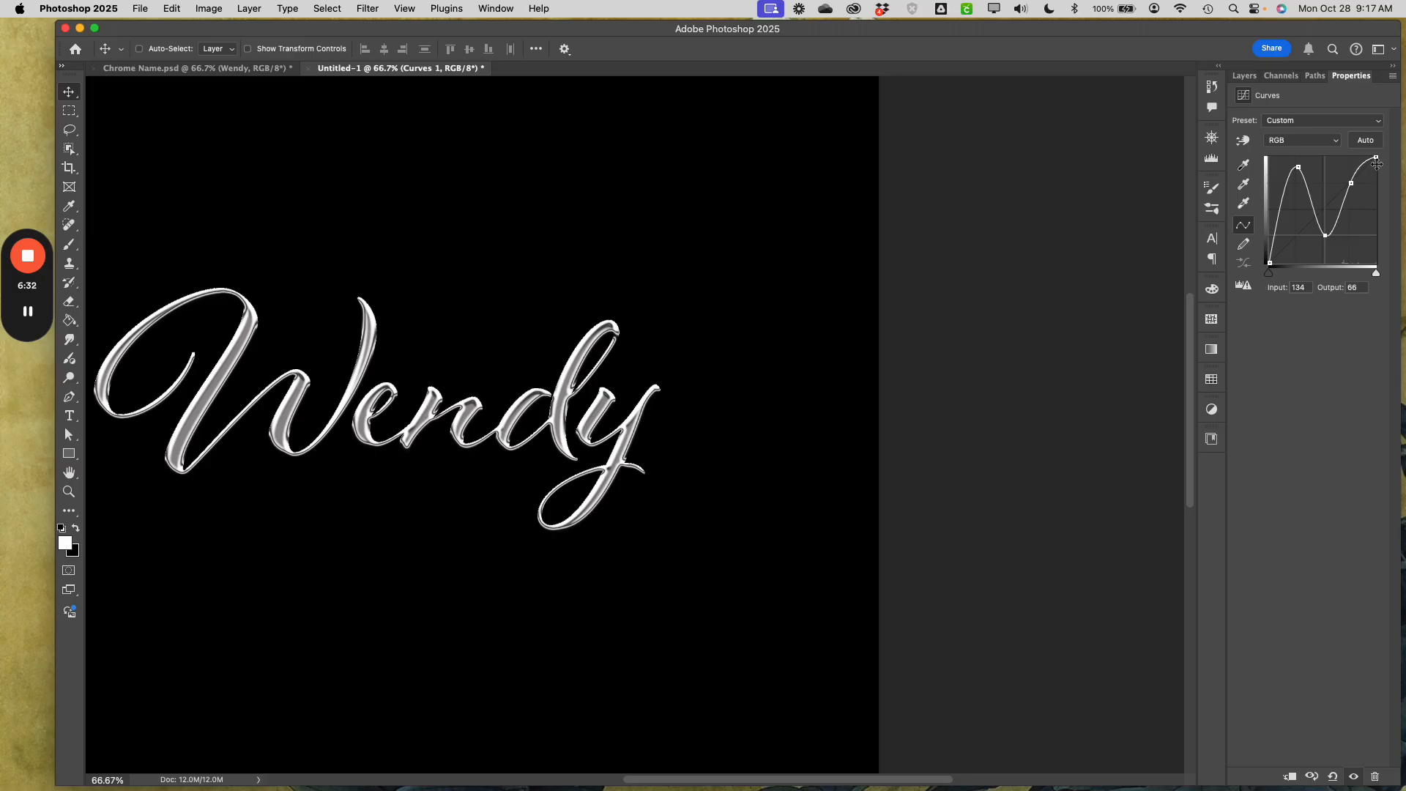
{"action": "left_click_drag", "start_coordinate": [1376, 157], "coordinate": [1375, 235]}
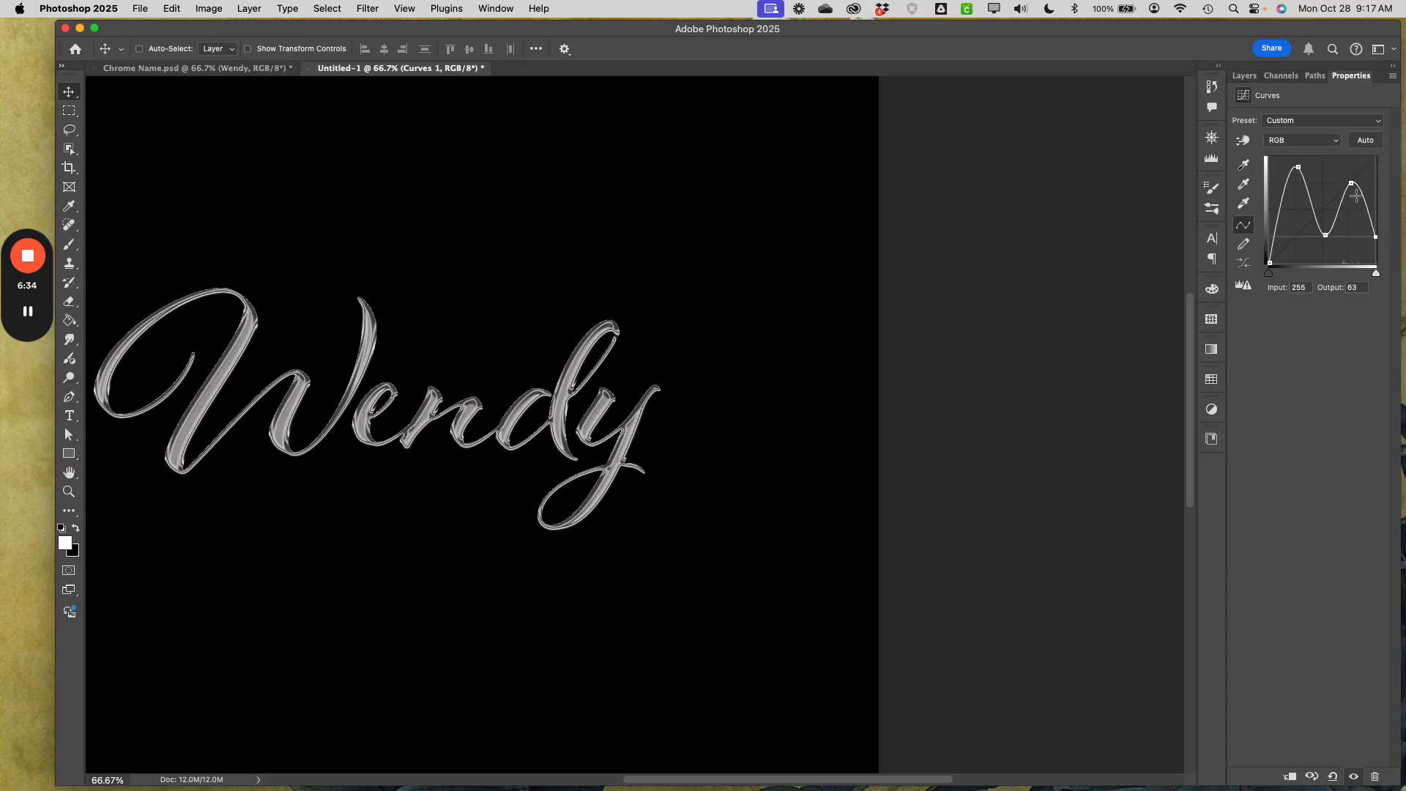
{"action": "mouse_move", "coordinate": [1351, 184]}
{"action": "left_mouse_down"}
{"action": "mouse_move", "coordinate": [1361, 168]}
{"action": "mouse_move", "coordinate": [1293, 166]}
{"action": "mouse_move", "coordinate": [1360, 179]}
{"action": "mouse_move", "coordinate": [1359, 165]}
{"action": "left_mouse_up"}
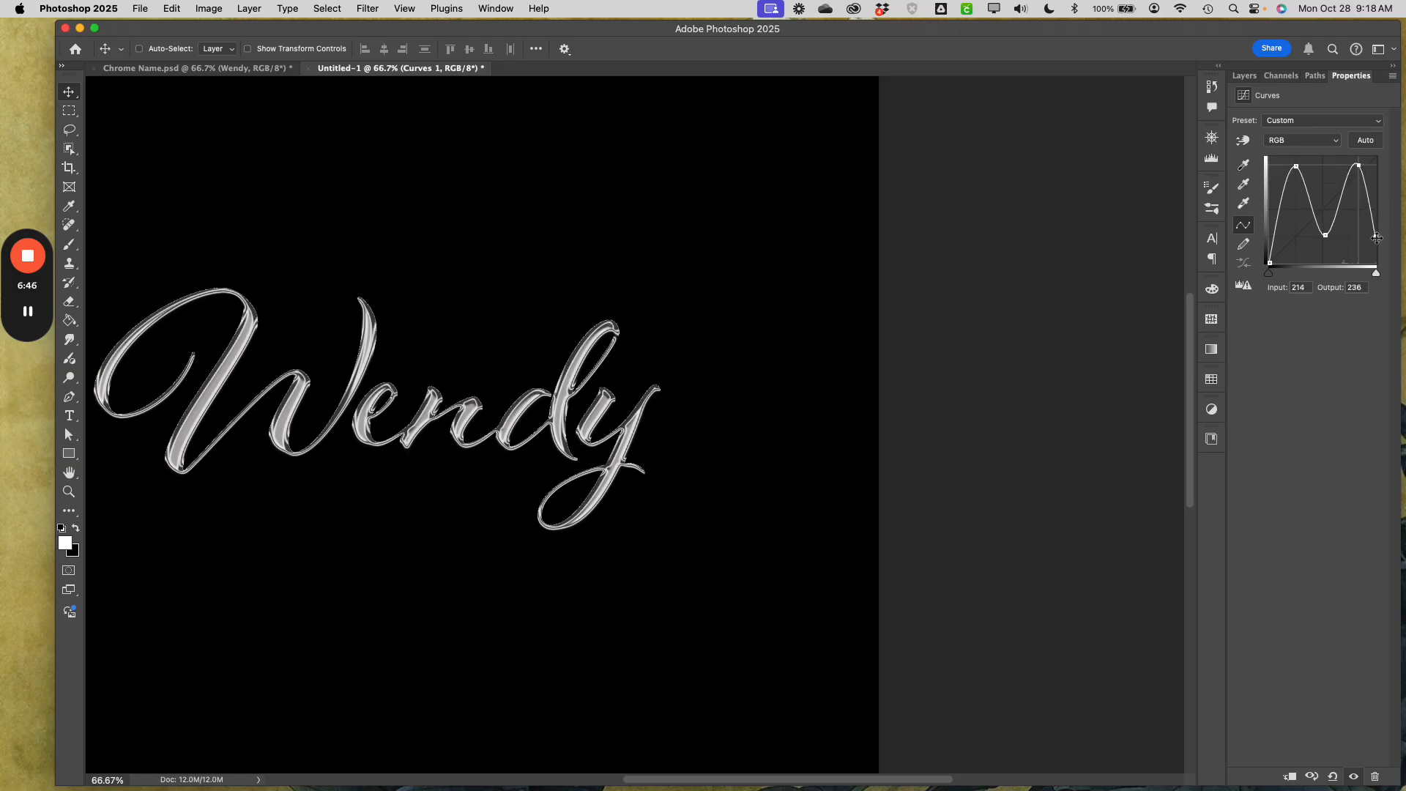
{"action": "left_click_drag", "start_coordinate": [1376, 237], "coordinate": [1374, 200]}
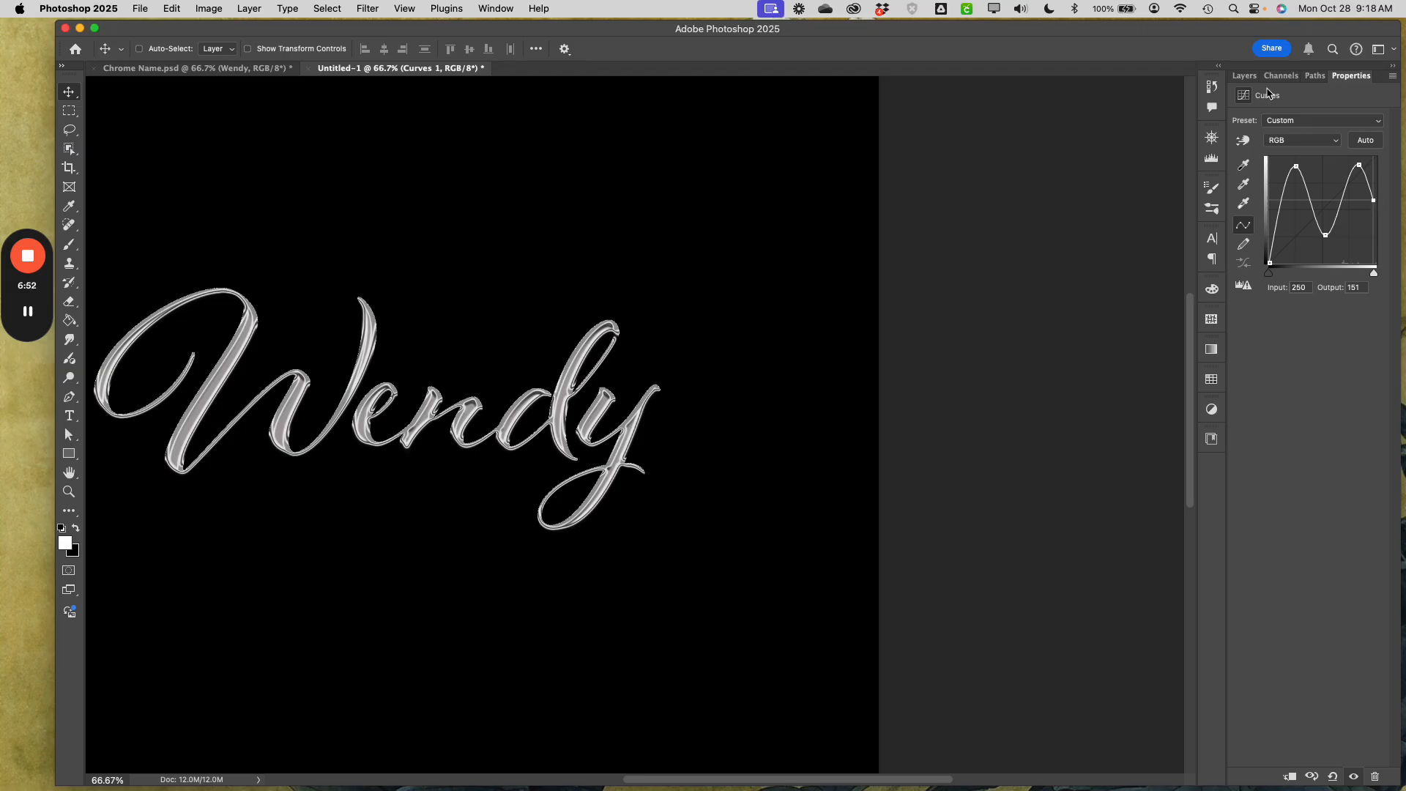
Step: Clip the Curves adjustment to the name layer, and check the smart object's editable contents before returning to the main document
{"action": "left_click", "coordinate": [1245, 76]}
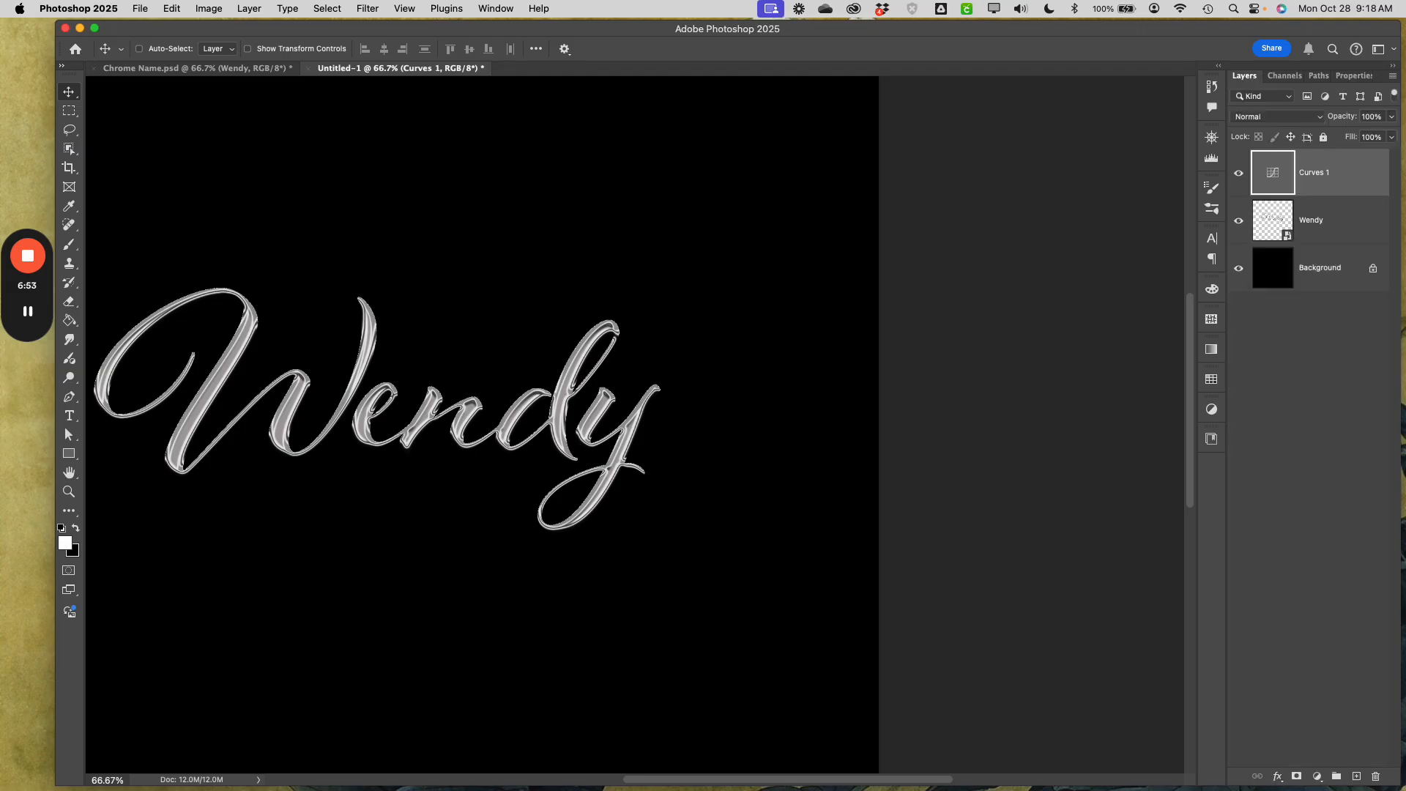
{"action": "left_click", "coordinate": [1345, 193], "text": "alt"}
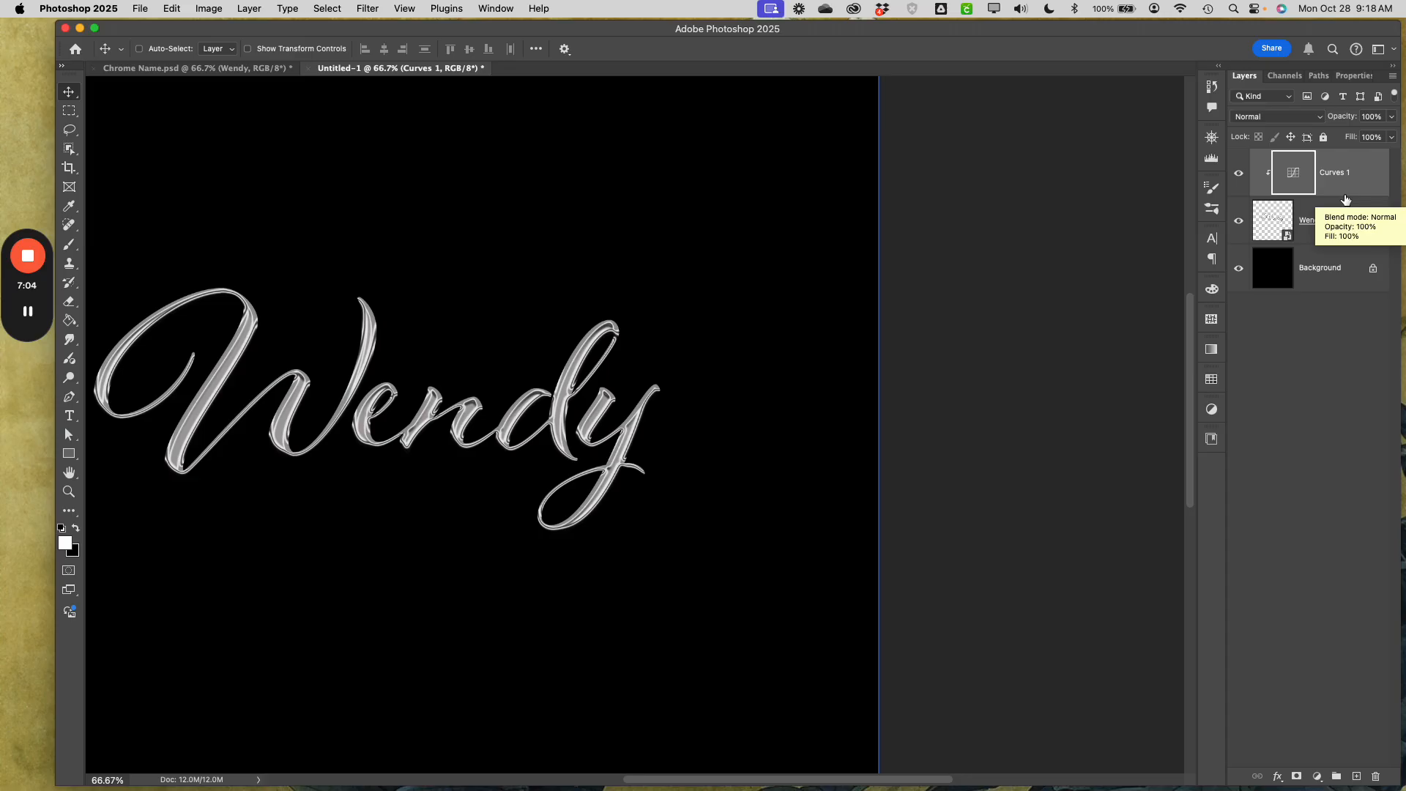
{"action": "left_click", "coordinate": [1276, 218]}
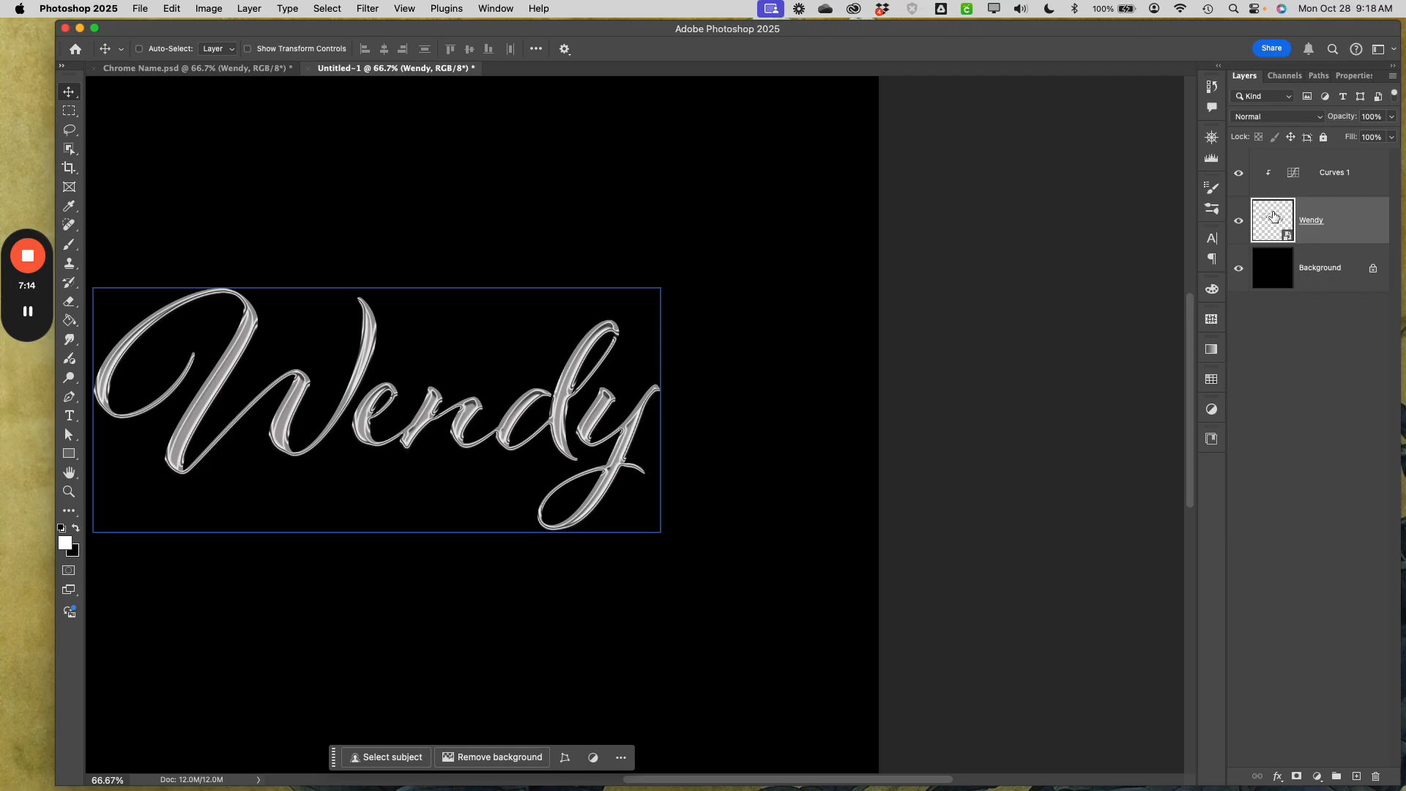
{"action": "double_click", "coordinate": [1274, 217]}
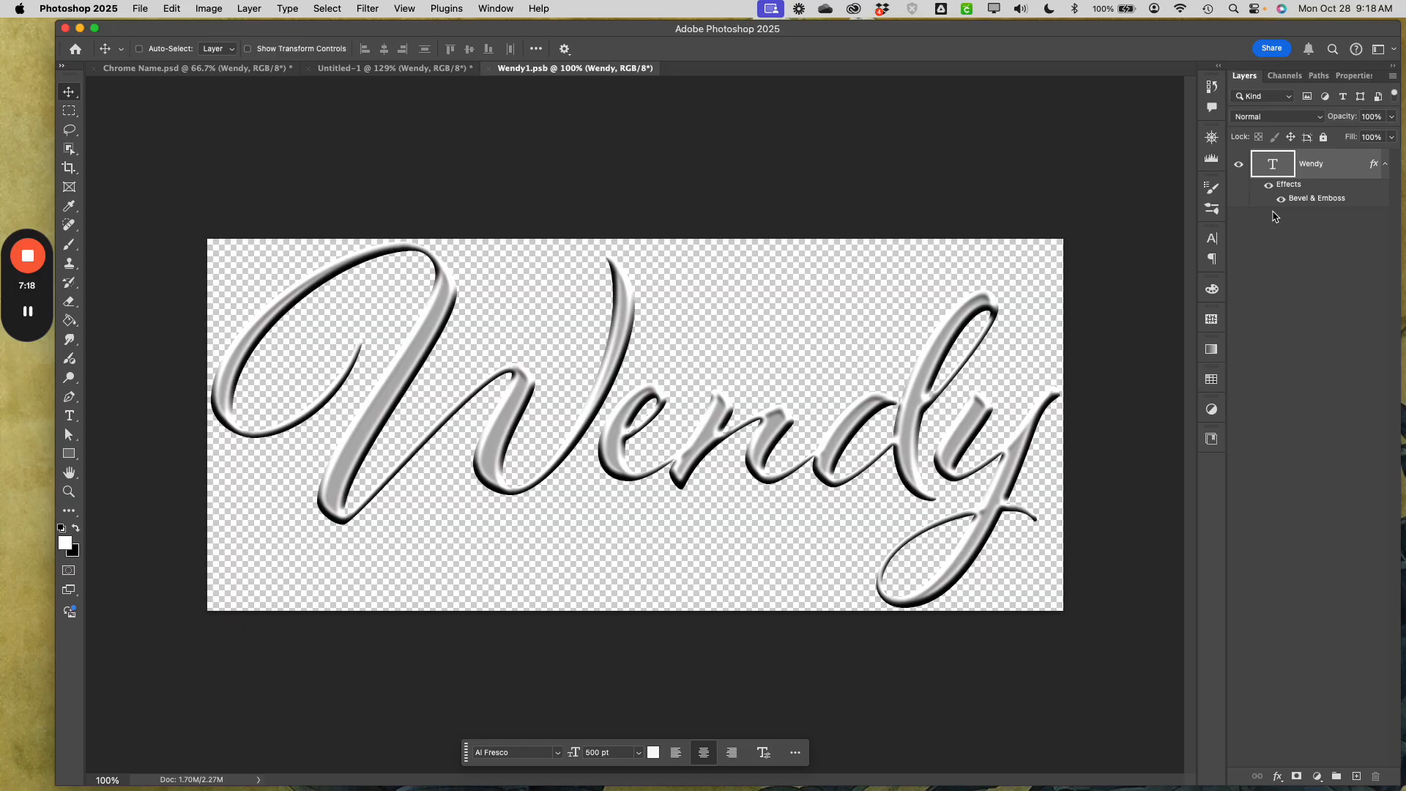
{"action": "left_click", "coordinate": [490, 68]}
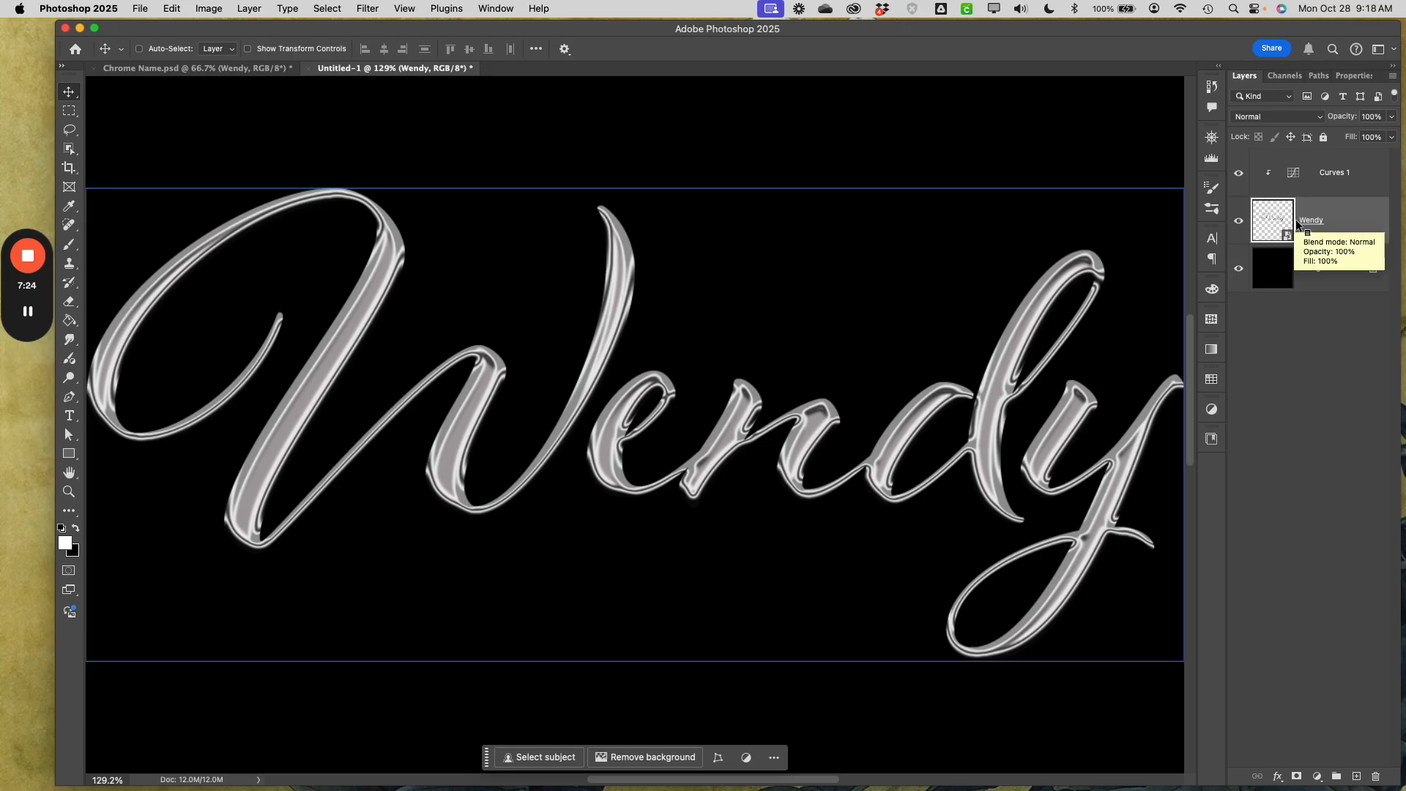
Step: Add an Outer Glow style to the name's smart object and compare the name with the glow off and on
{"action": "right_click", "coordinate": [1308, 223]}
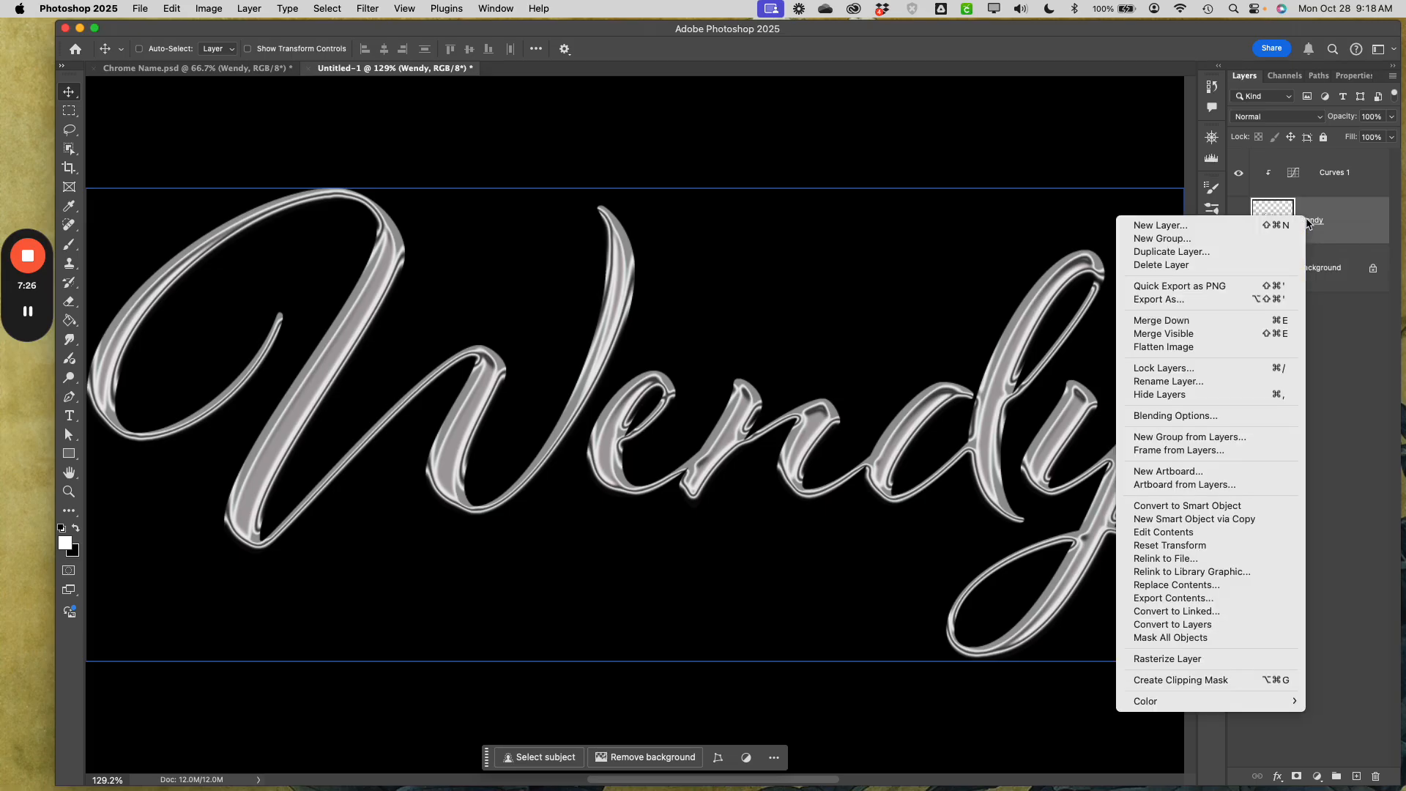
{"action": "left_click", "coordinate": [1208, 417]}
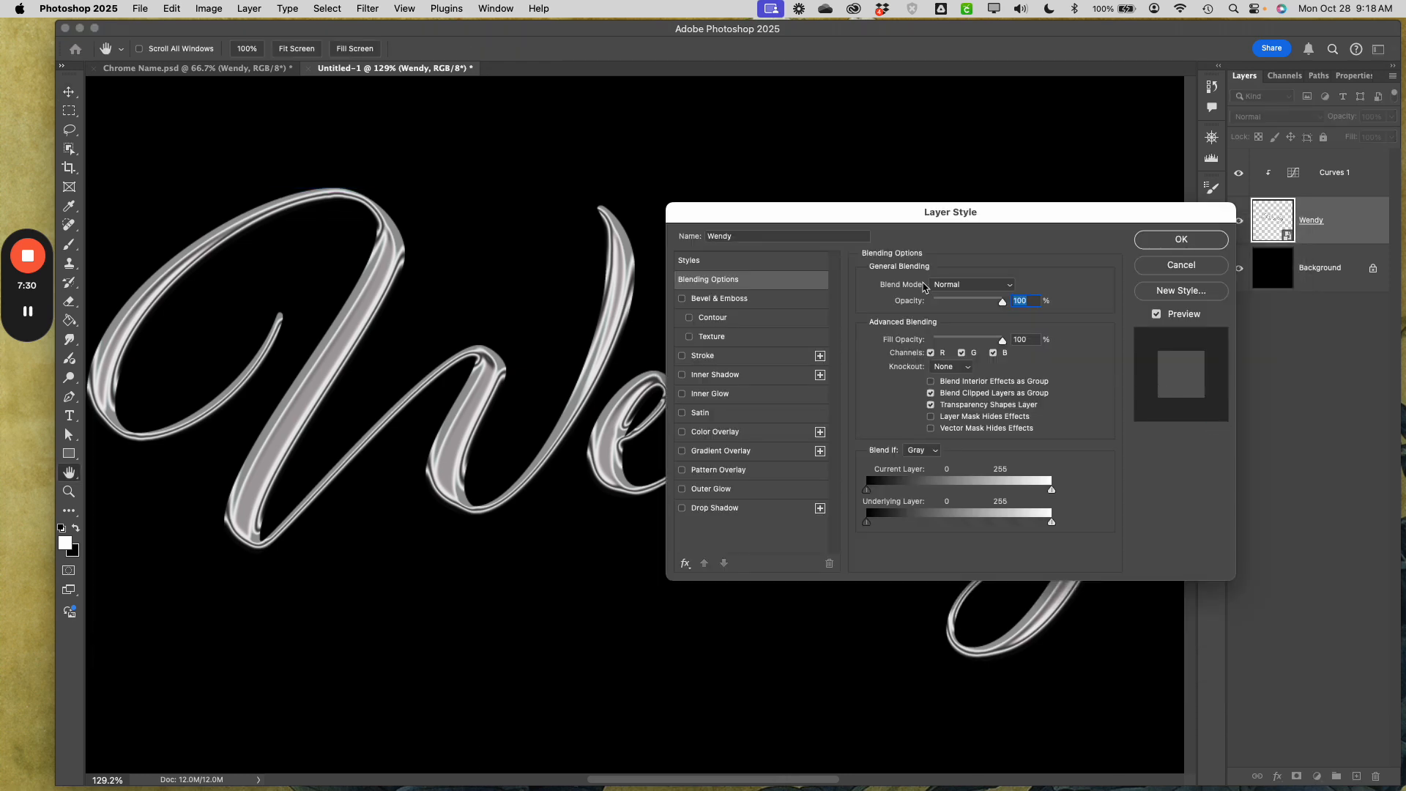
{"action": "left_click_drag", "start_coordinate": [780, 219], "coordinate": [732, 209]}
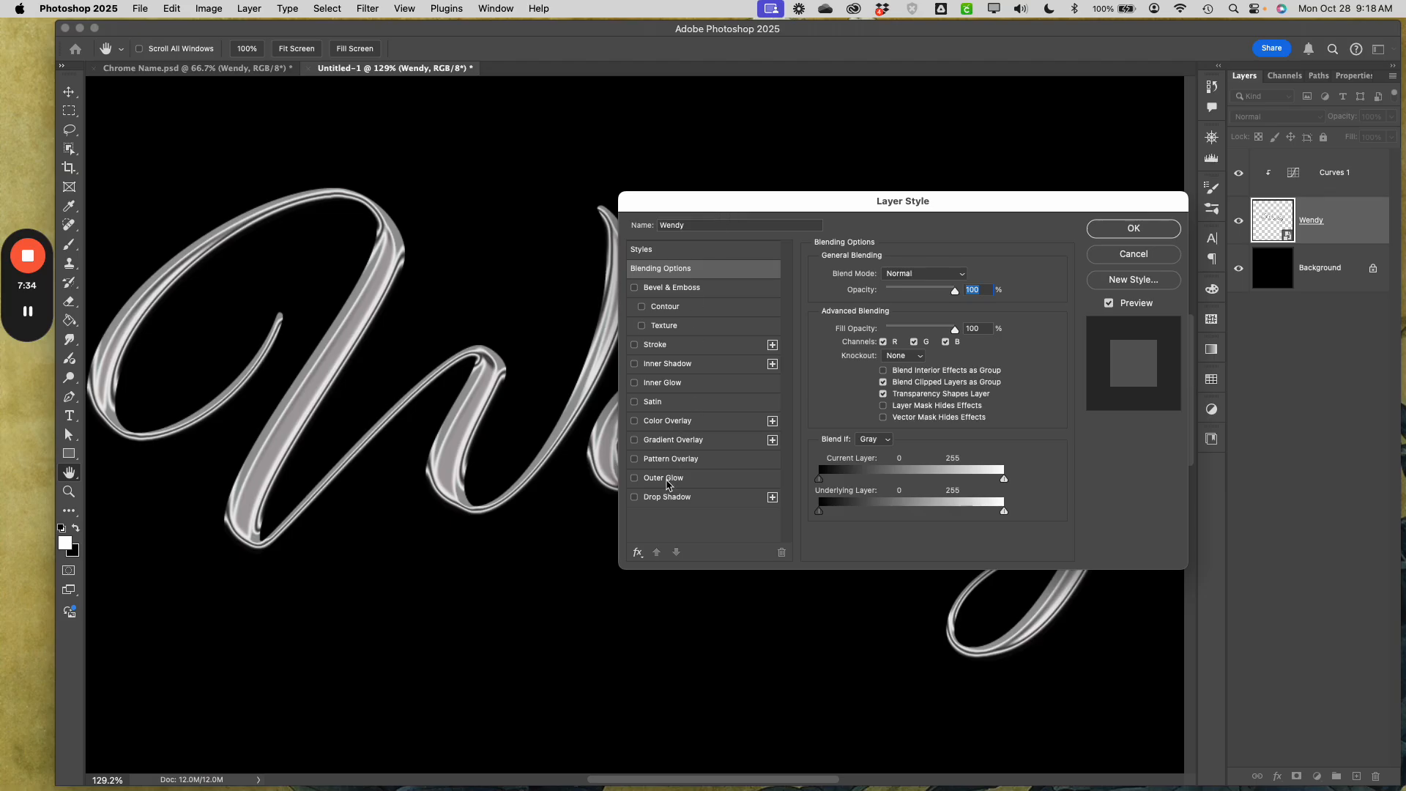
{"action": "left_click", "coordinate": [663, 479]}
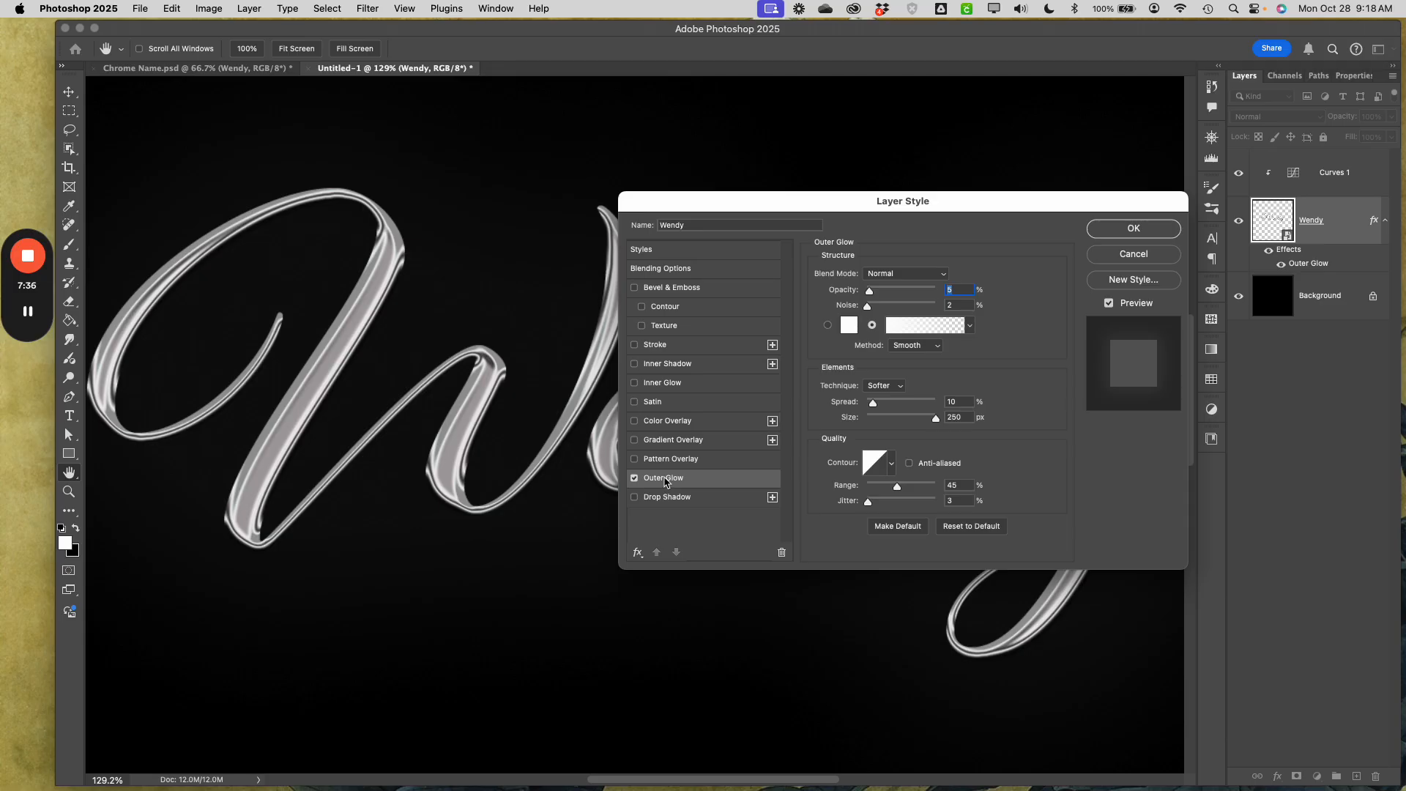
{"action": "key", "text": "super+minus"}
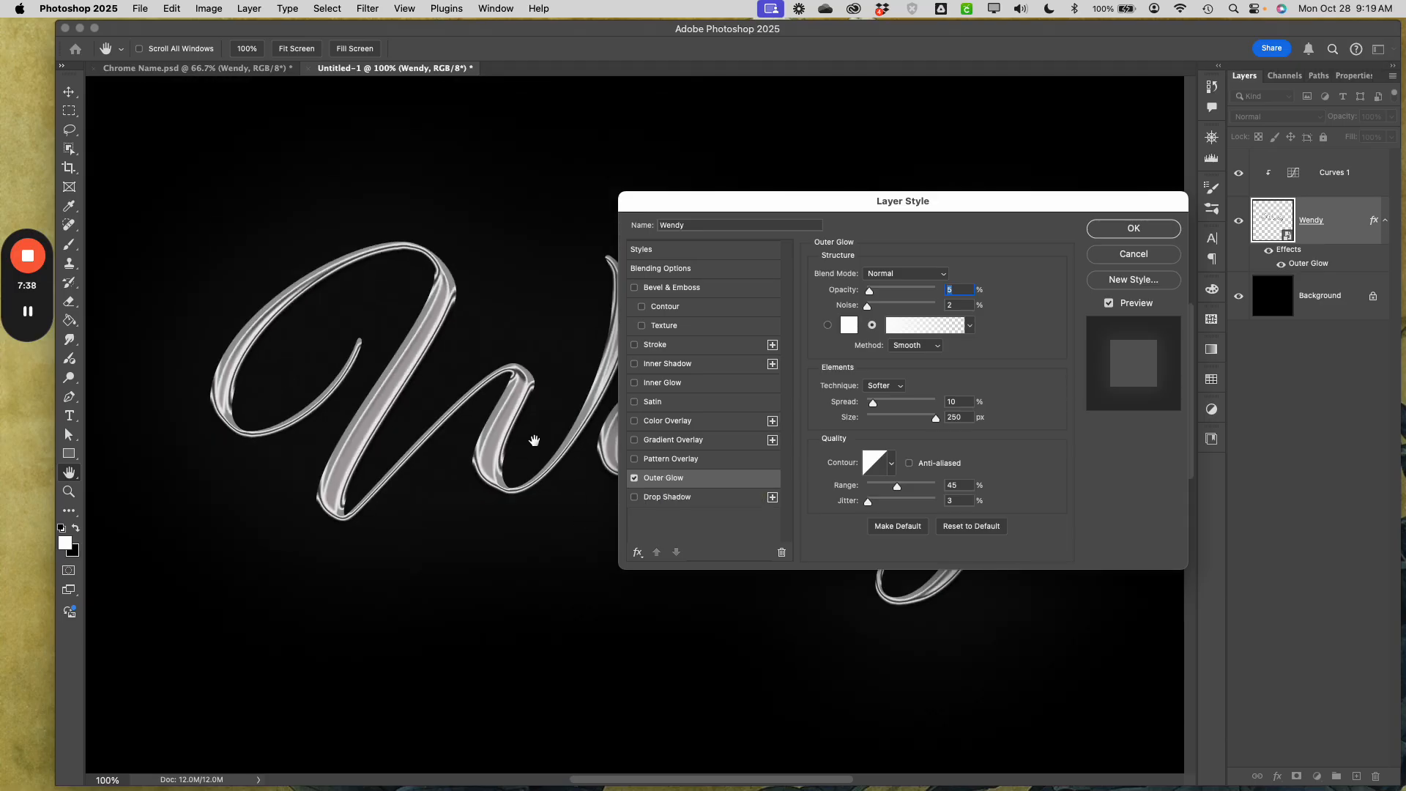
{"action": "left_click_drag", "start_coordinate": [534, 440], "coordinate": [296, 395]}
{"action": "key", "text": "super+minus"}
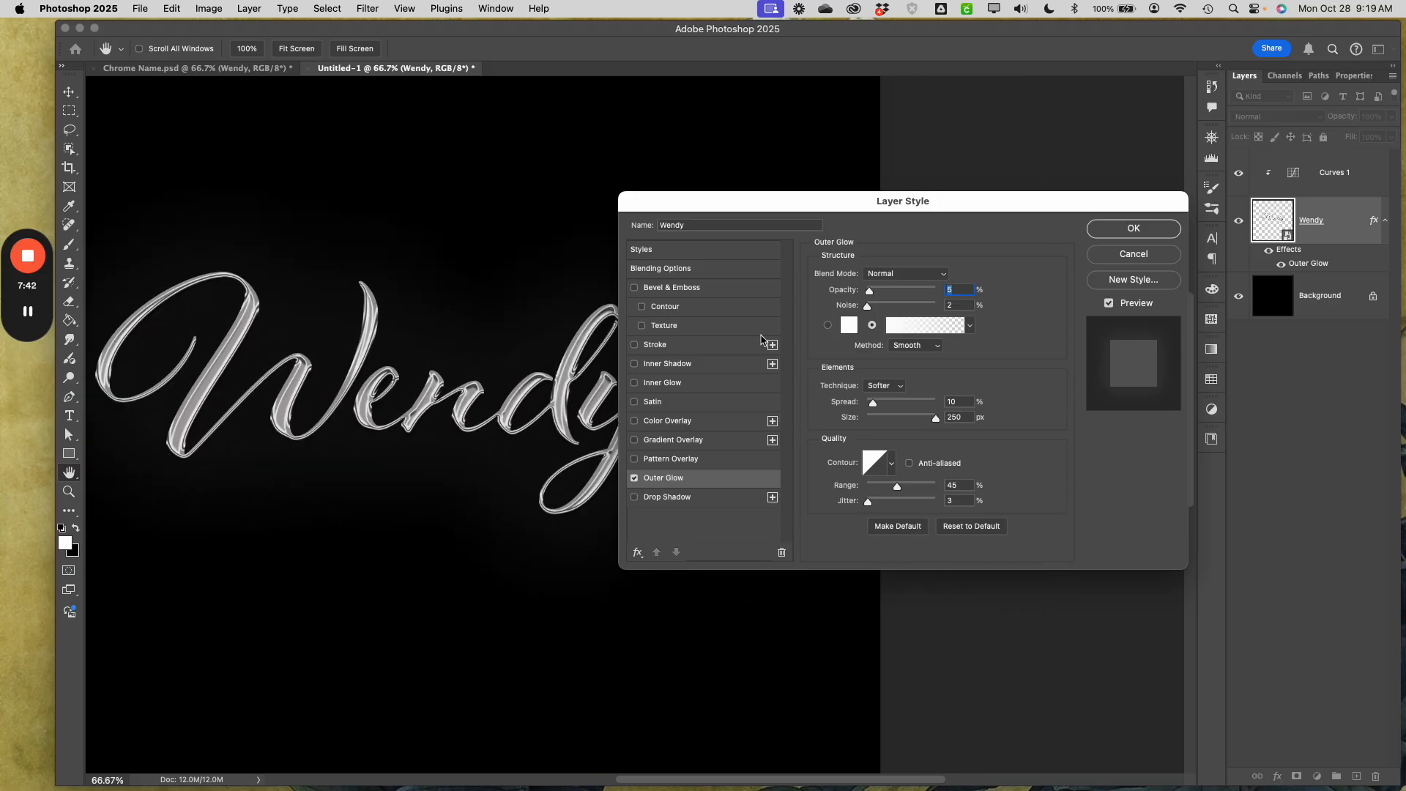
{"action": "left_click", "coordinate": [634, 479]}
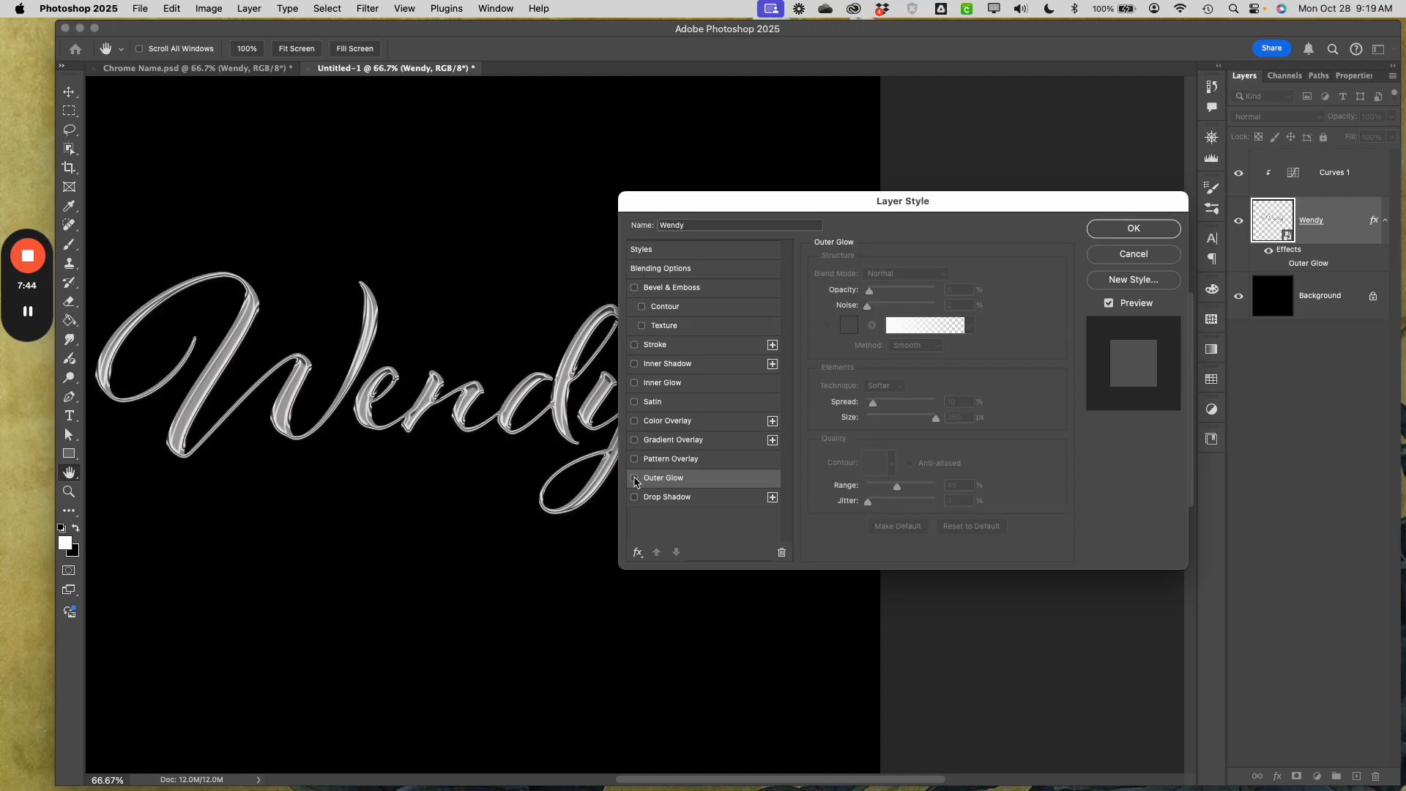
{"action": "left_click", "coordinate": [634, 478]}
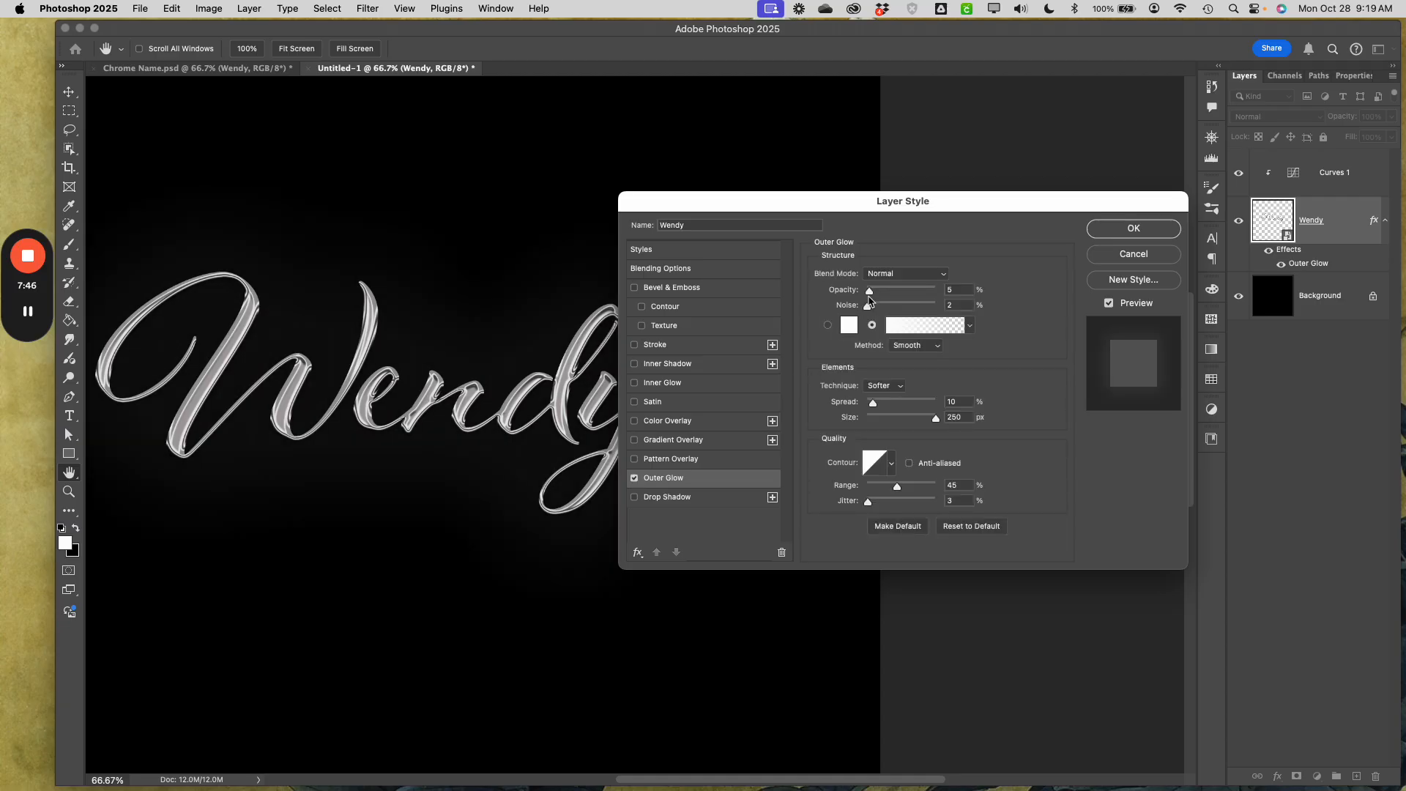
Step: Set the outer glow's opacity to 10% and use the Foreground to Transparent gradient as its color, leaving the gradient's stops unedited
{"action": "mouse_move", "coordinate": [871, 296]}
{"action": "left_mouse_down"}
{"action": "mouse_move", "coordinate": [919, 296]}
{"action": "mouse_move", "coordinate": [868, 294]}
{"action": "left_mouse_up"}
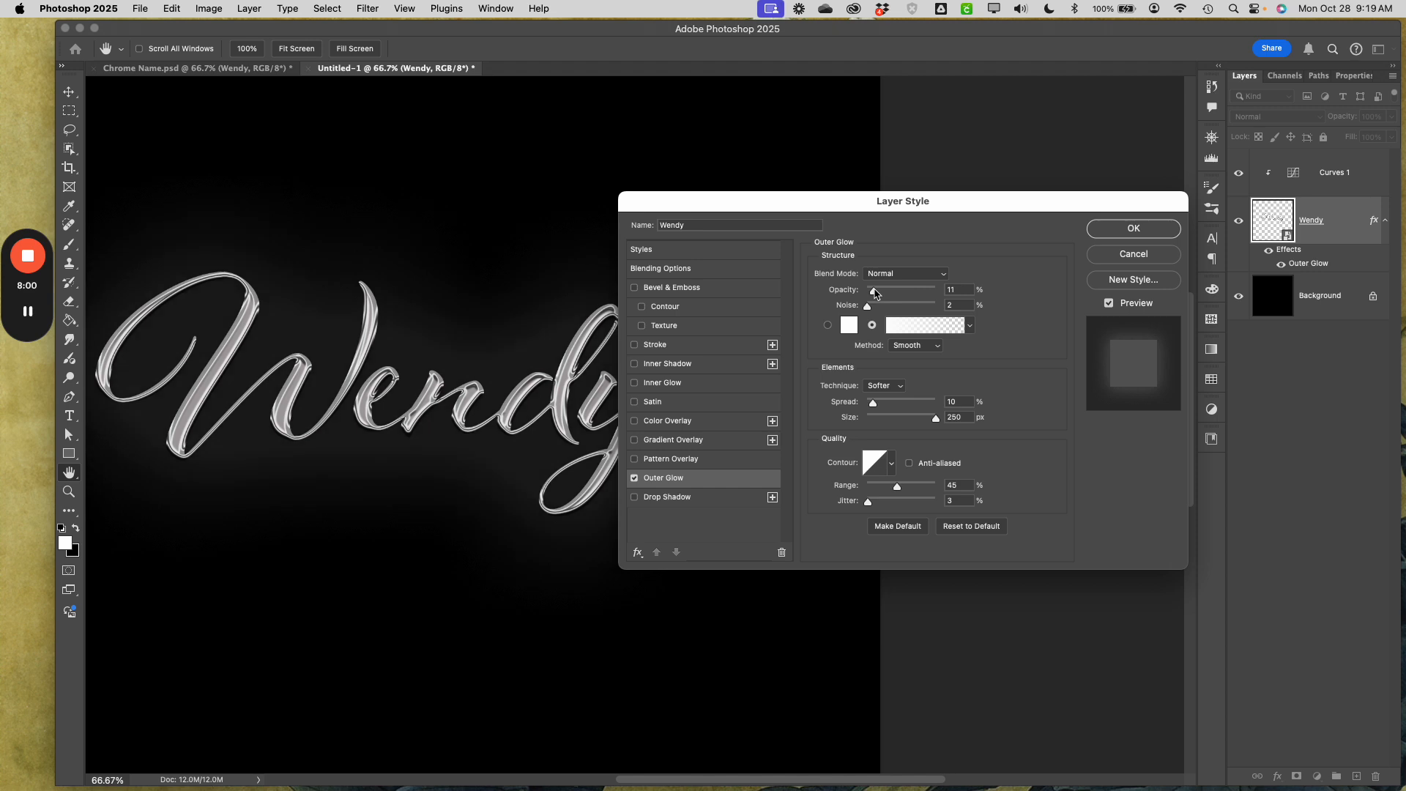
{"action": "left_click", "coordinate": [874, 291]}
{"action": "left_click", "coordinate": [828, 327]}
{"action": "left_click", "coordinate": [872, 325]}
{"action": "left_click", "coordinate": [969, 325]}
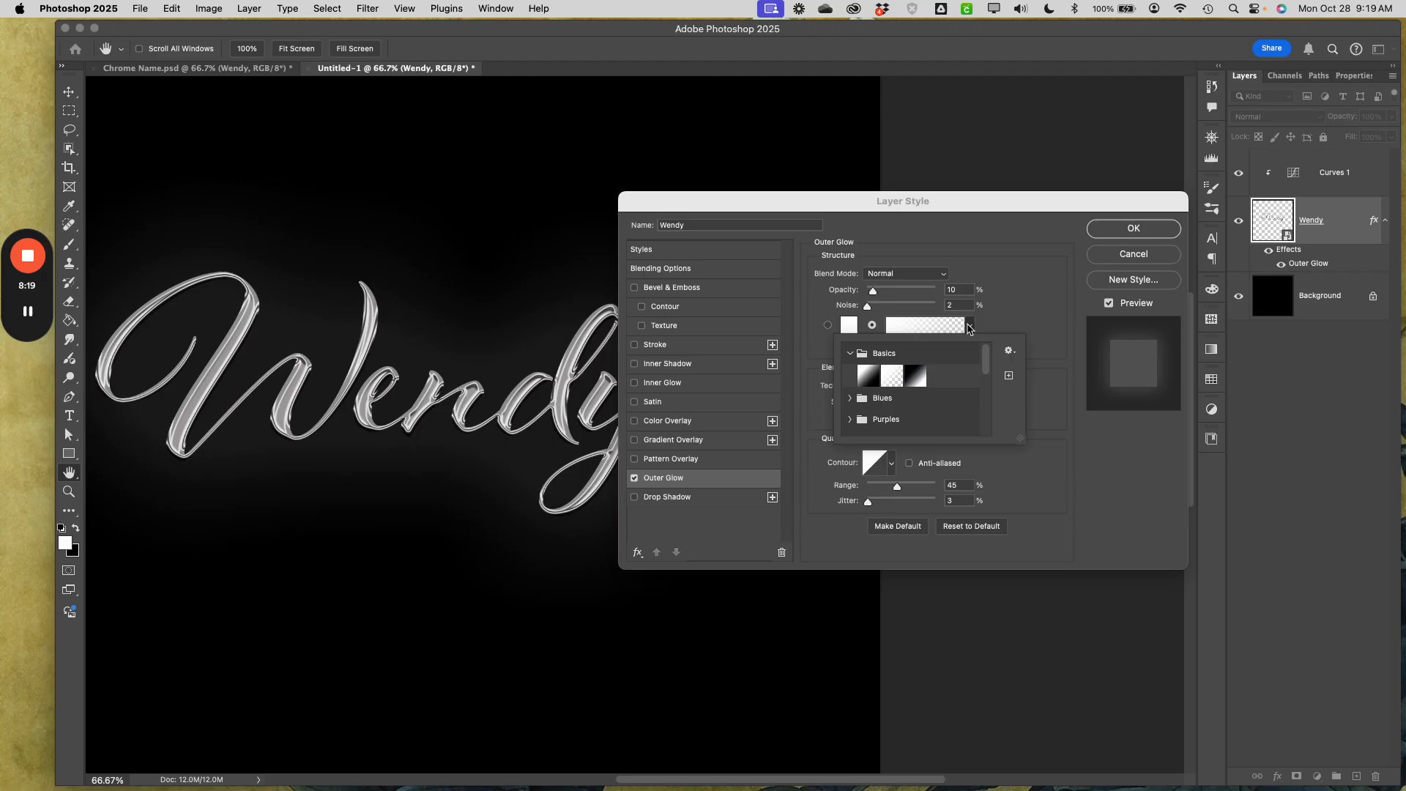
{"action": "left_click", "coordinate": [891, 378]}
{"action": "left_click", "coordinate": [896, 328]}
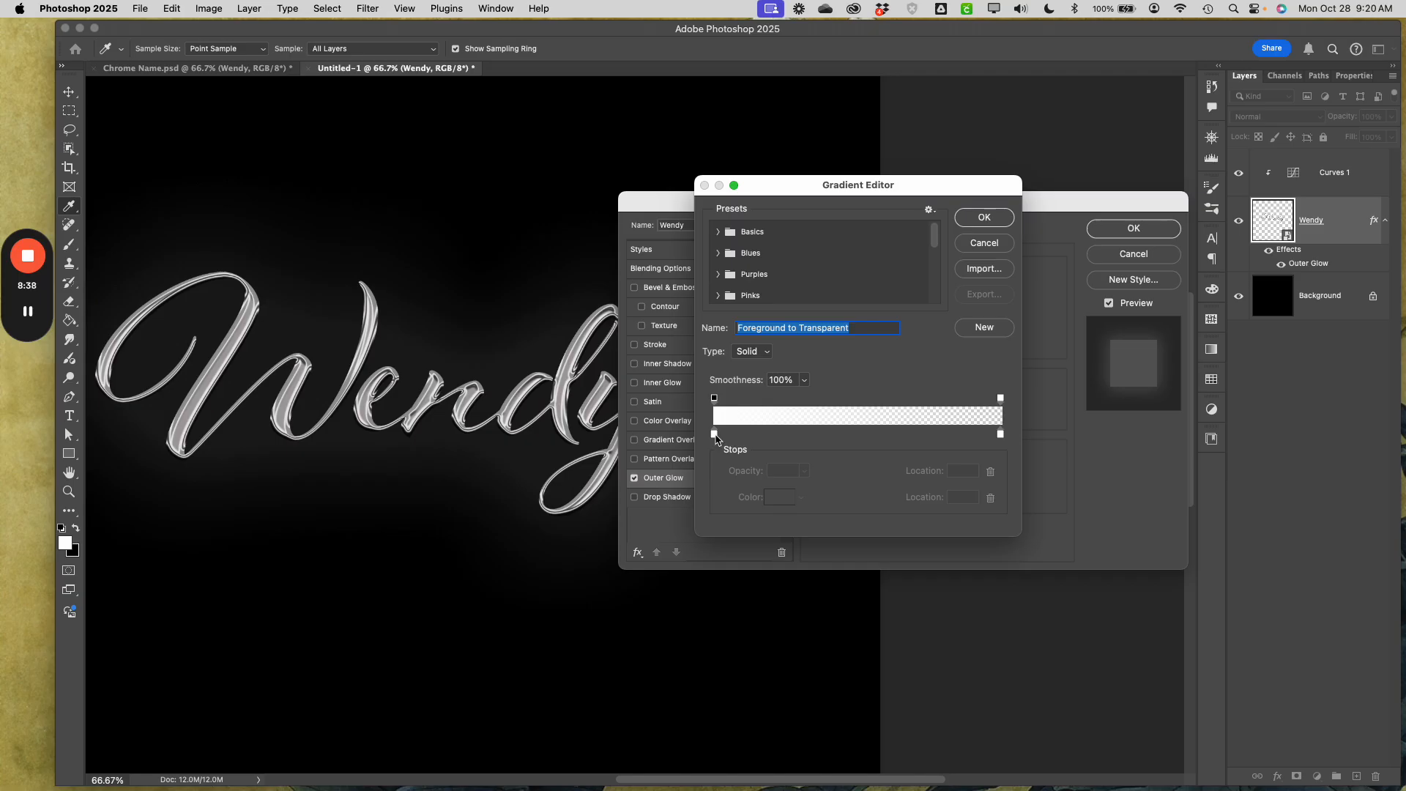
{"action": "left_click", "coordinate": [1000, 249]}
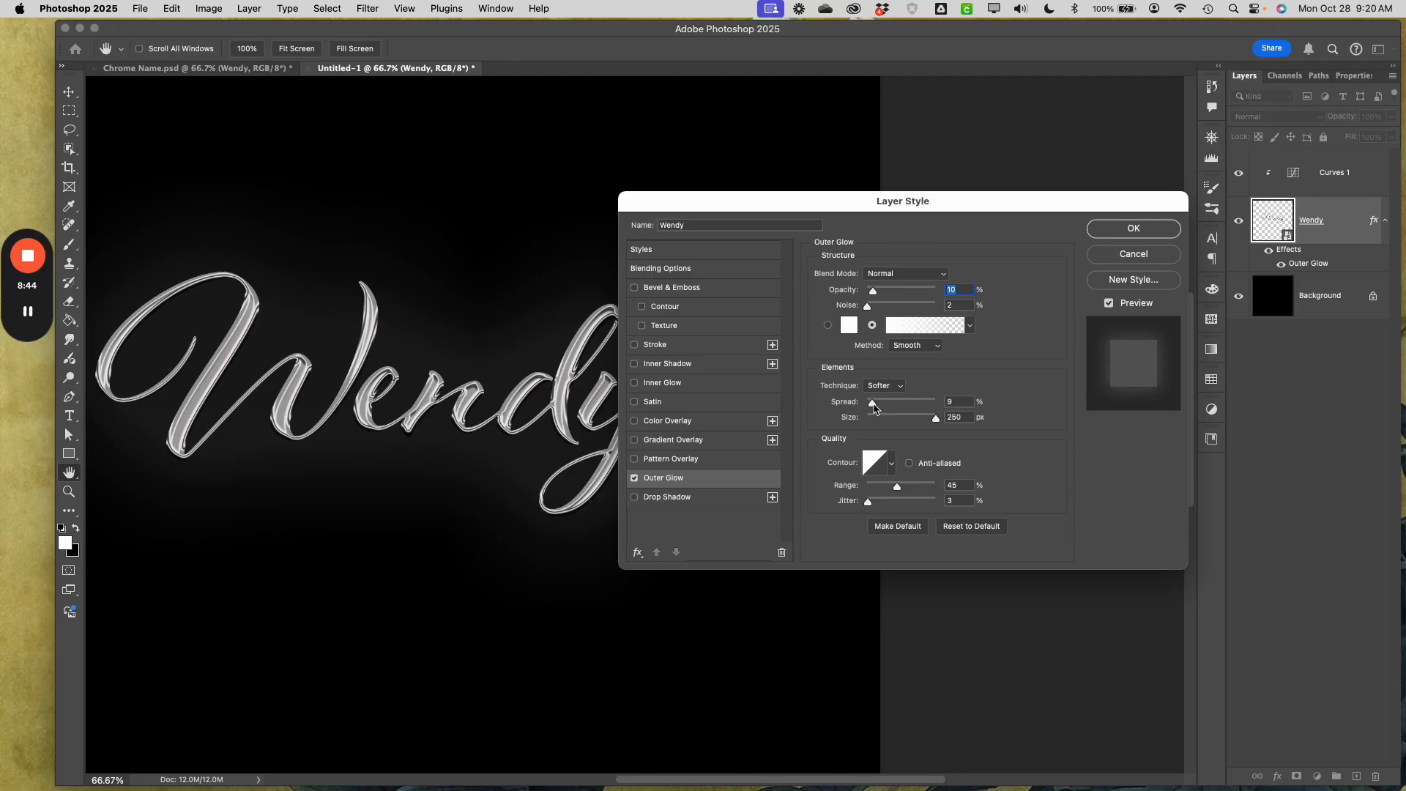
Step: Adjust the outer glow's spread and range, and apply the layer style
{"action": "mouse_move", "coordinate": [874, 407]}
{"action": "left_mouse_down"}
{"action": "mouse_move", "coordinate": [943, 412]}
{"action": "mouse_move", "coordinate": [877, 410]}
{"action": "left_mouse_up"}
{"action": "mouse_move", "coordinate": [900, 490]}
{"action": "left_mouse_down"}
{"action": "mouse_move", "coordinate": [887, 489]}
{"action": "mouse_move", "coordinate": [928, 490]}
{"action": "mouse_move", "coordinate": [864, 487]}
{"action": "mouse_move", "coordinate": [914, 495]}
{"action": "left_mouse_up"}
{"action": "left_click", "coordinate": [1124, 232]}
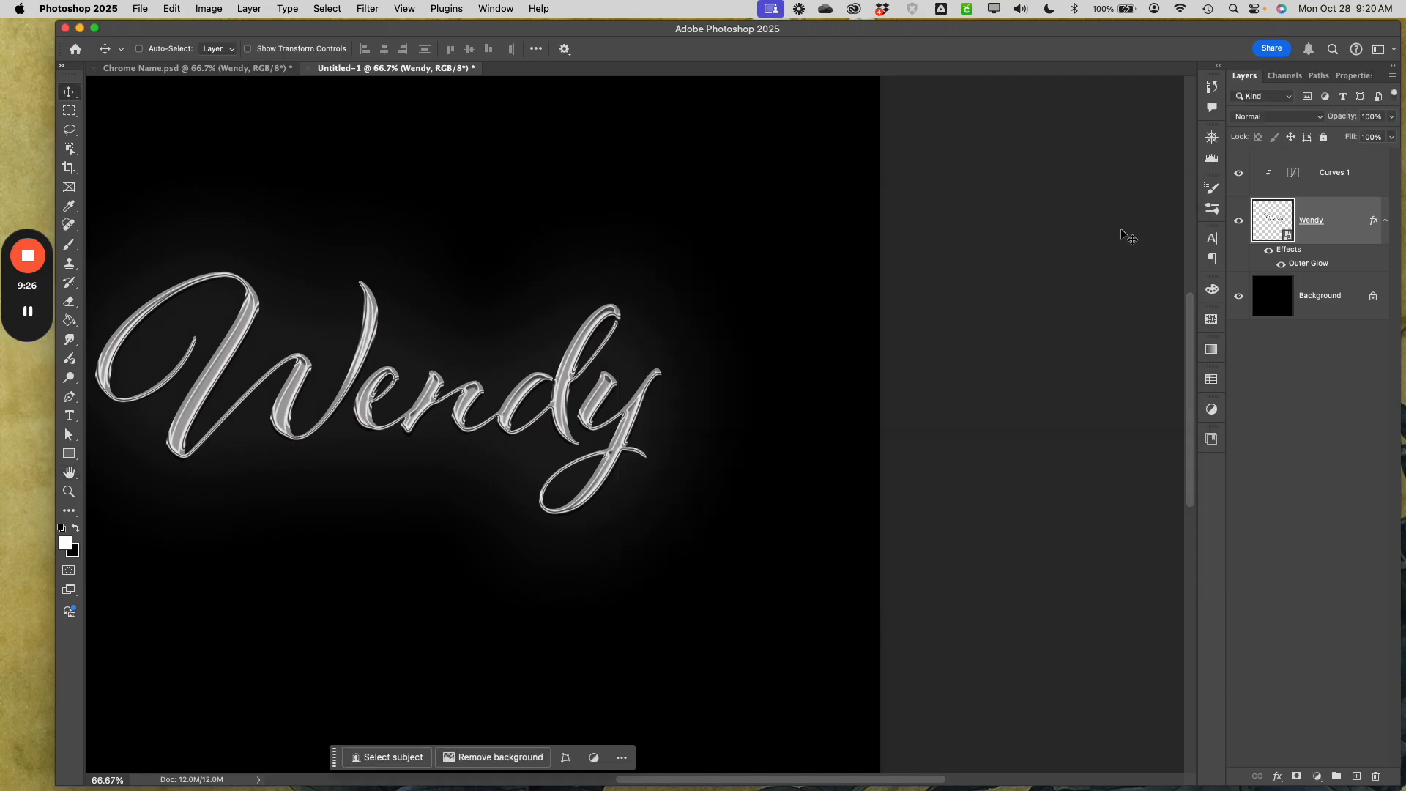
Step: Add a new empty layer above the Curves adjustment and activate the Brush tool
{"action": "key", "text": "super+minus"}
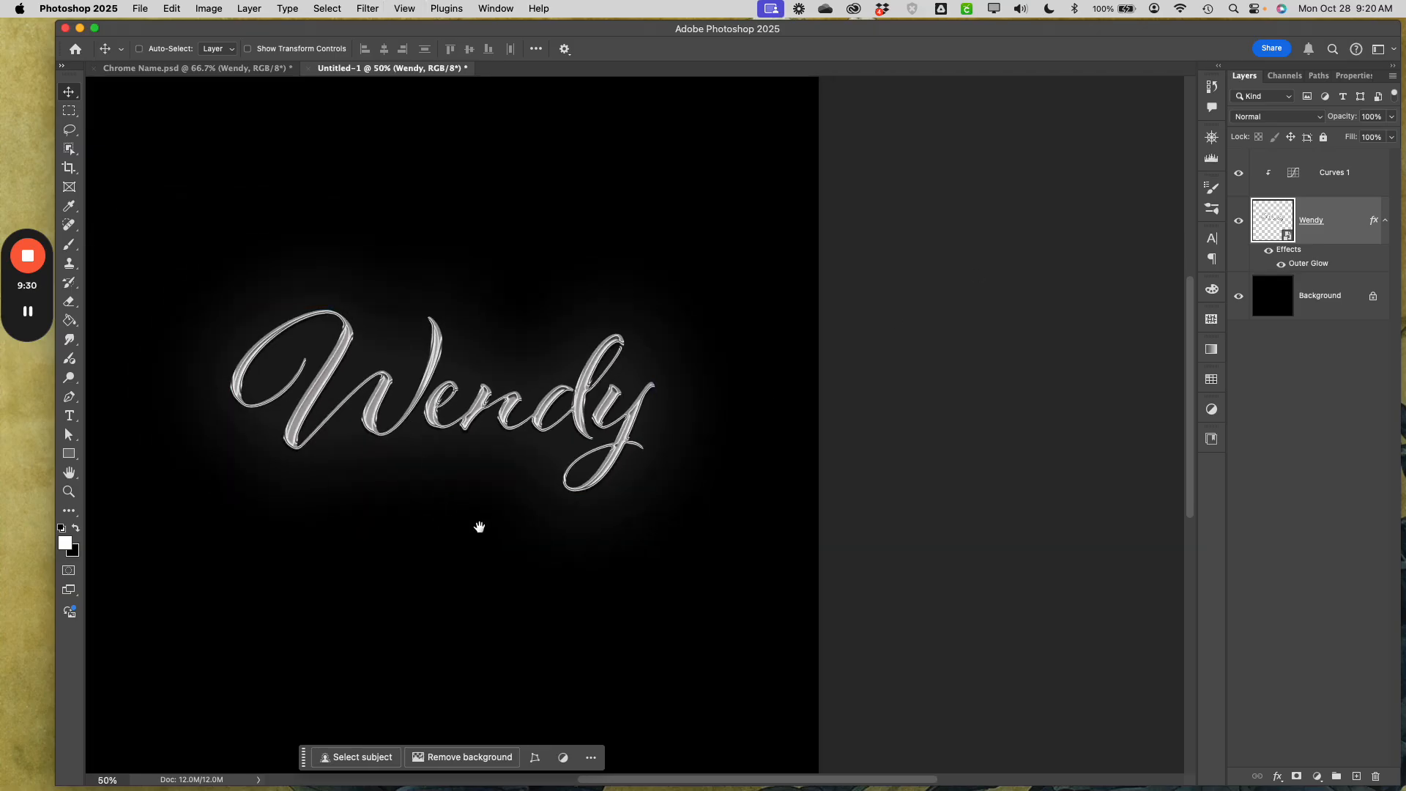
{"action": "left_click_drag", "start_coordinate": [477, 524], "coordinate": [601, 538]}
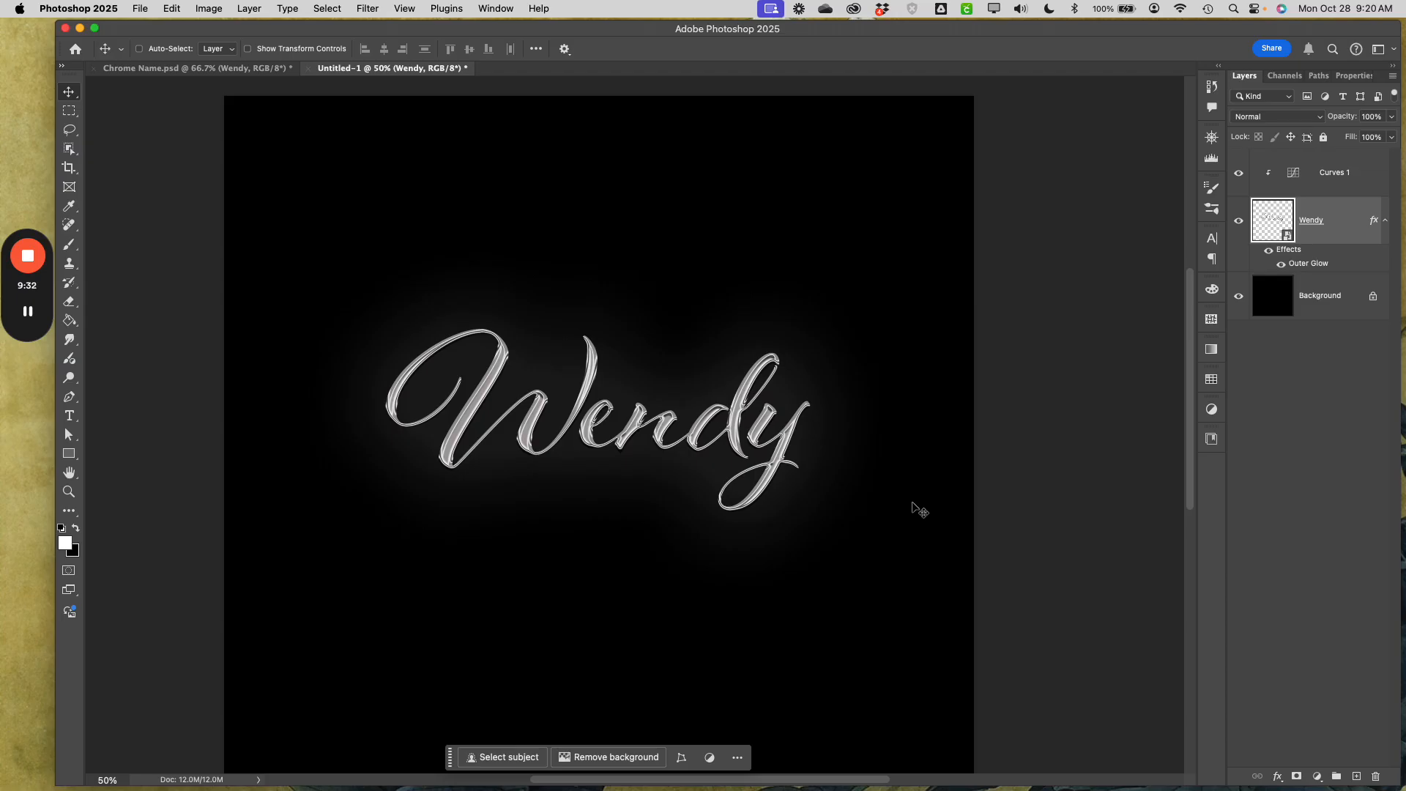
{"action": "left_click", "coordinate": [1345, 179]}
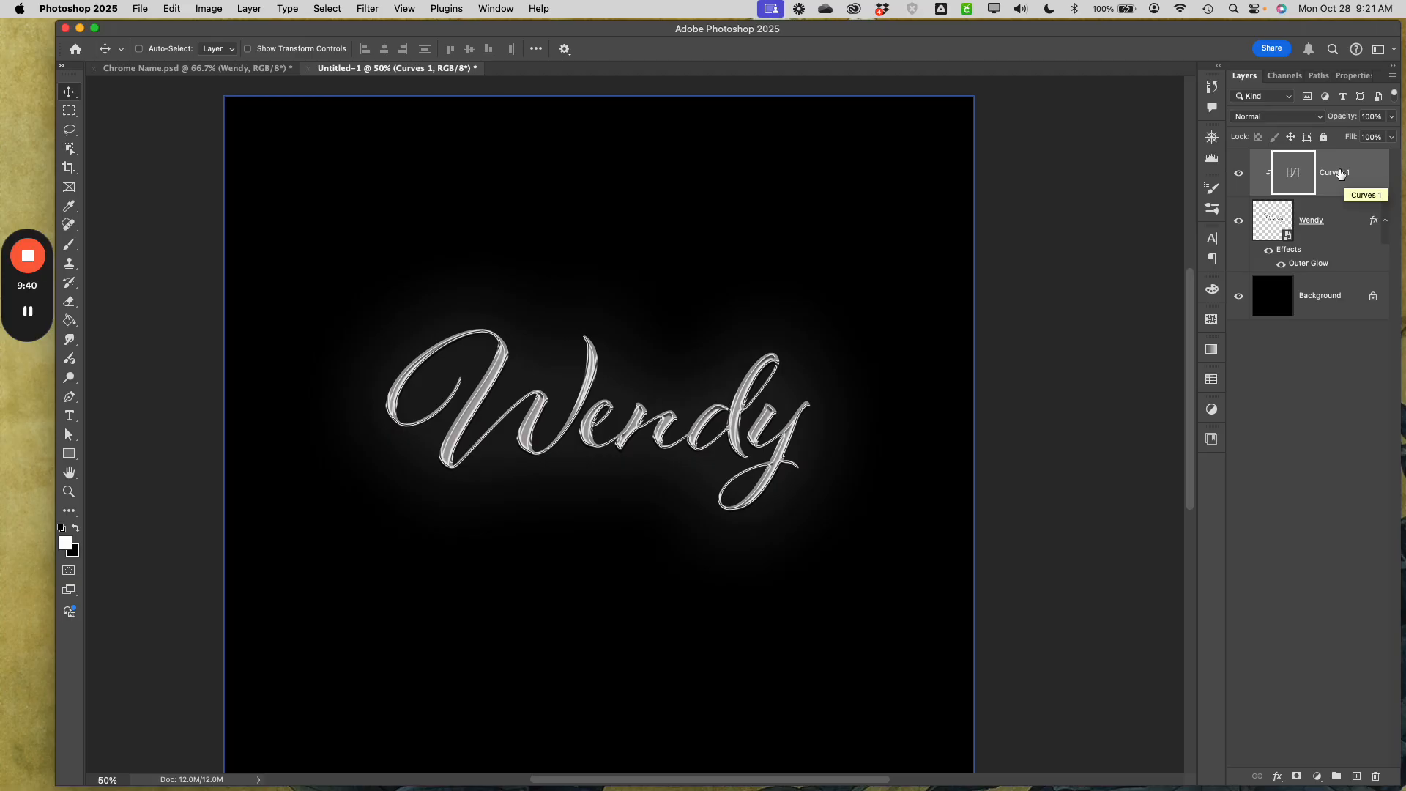
{"action": "left_click", "coordinate": [1356, 777]}
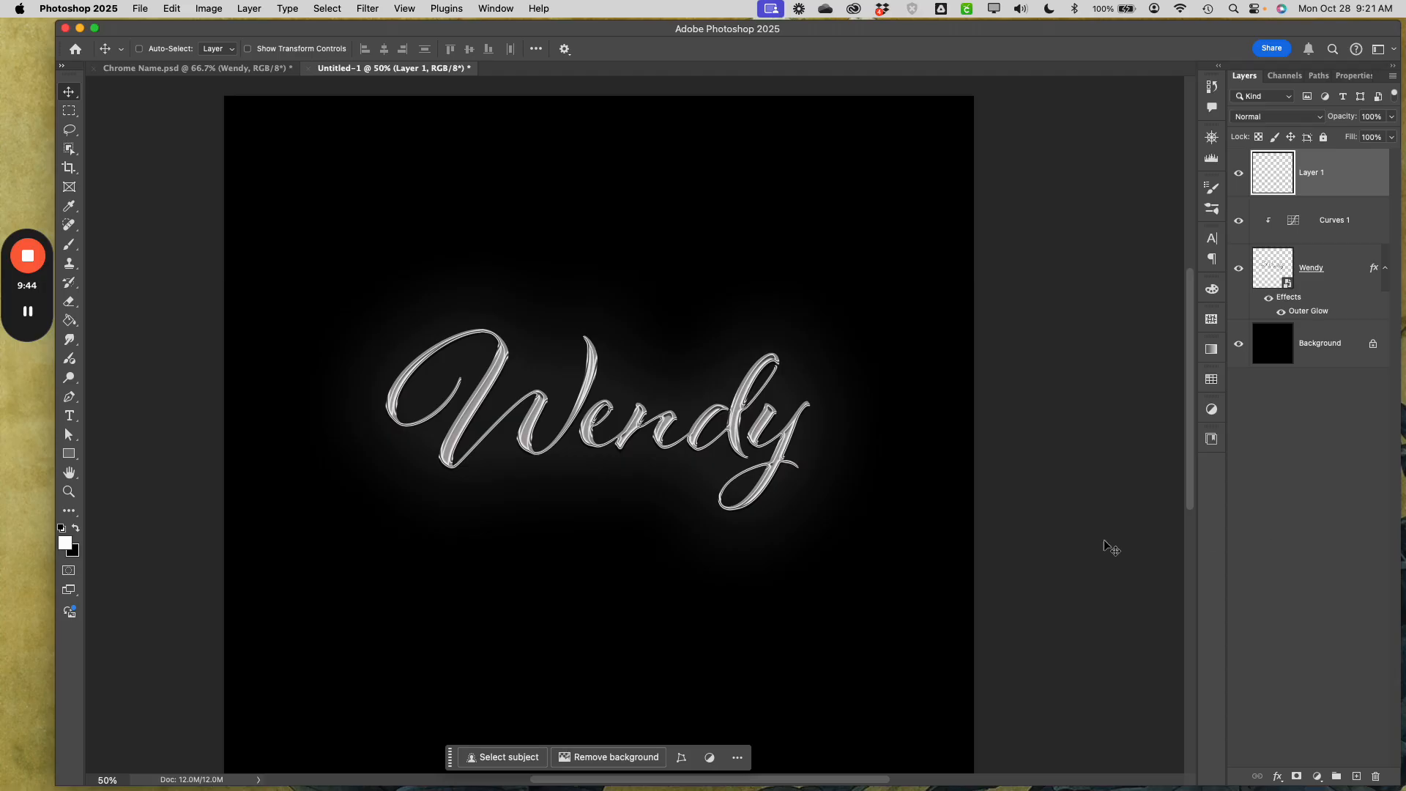
{"action": "left_click", "coordinate": [571, 437], "text": "super"}
{"action": "key", "text": "b"}
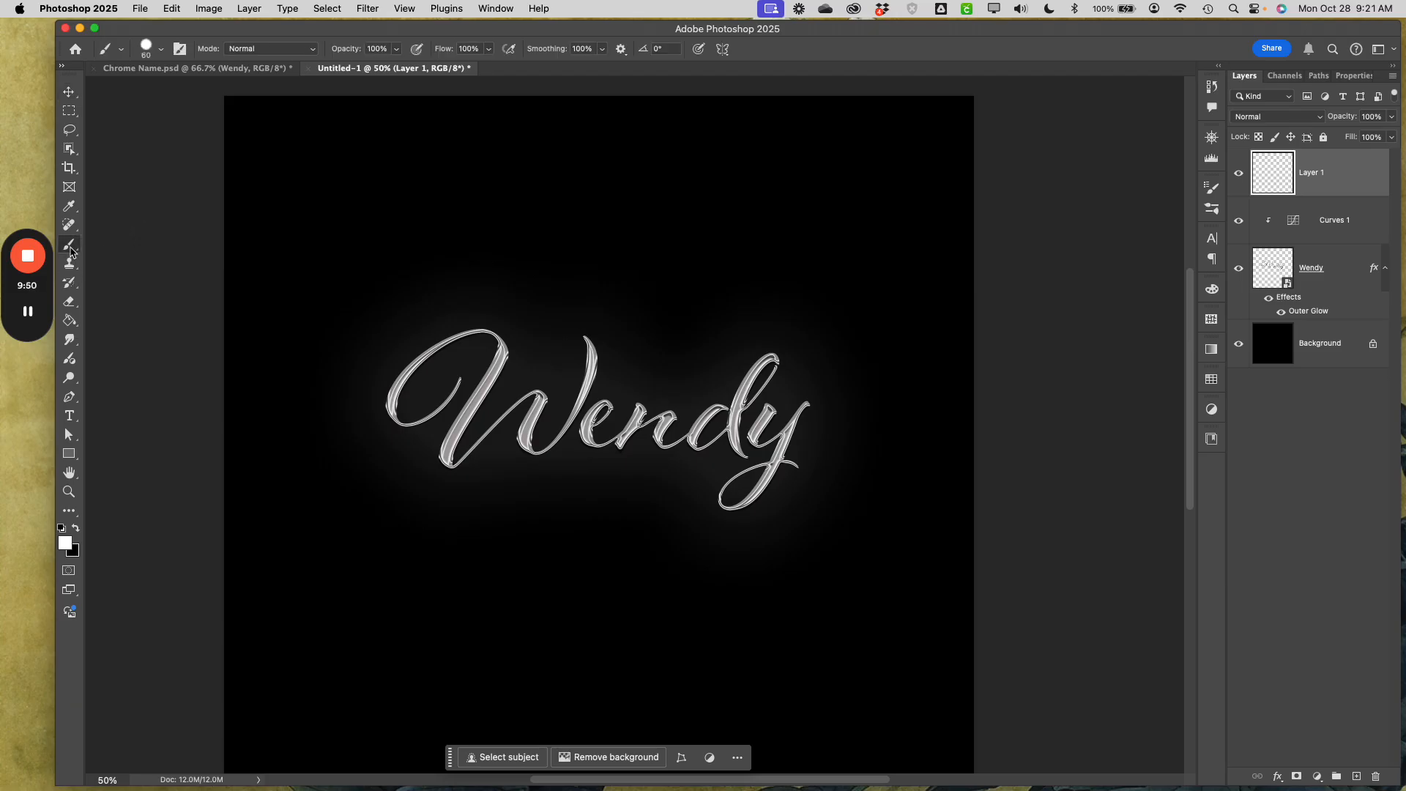
Step: Open the brush preset picker for the Brush tool
{"action": "left_click", "coordinate": [162, 49]}
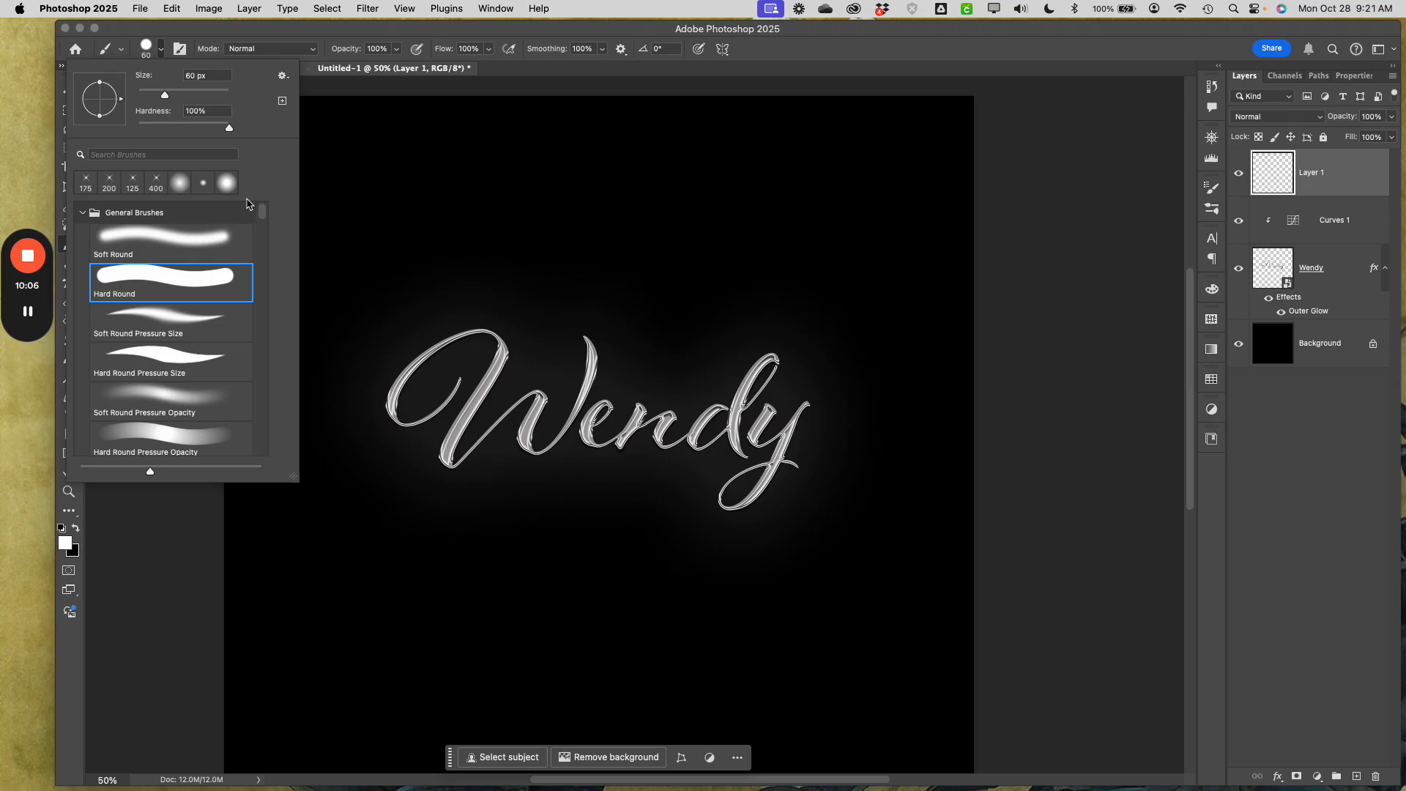
{"action": "left_click", "coordinate": [282, 77]}
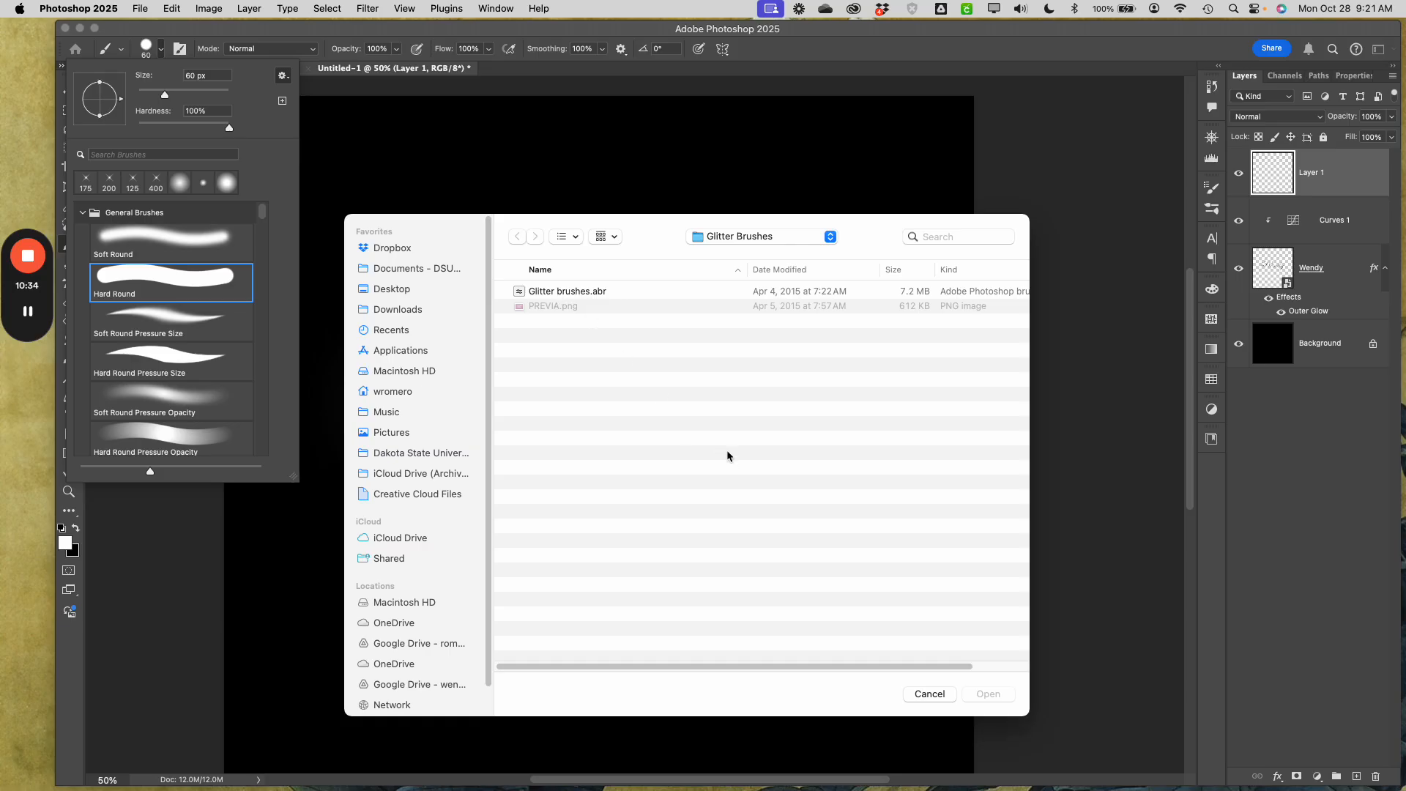
{"action": "left_click", "coordinate": [550, 291]}
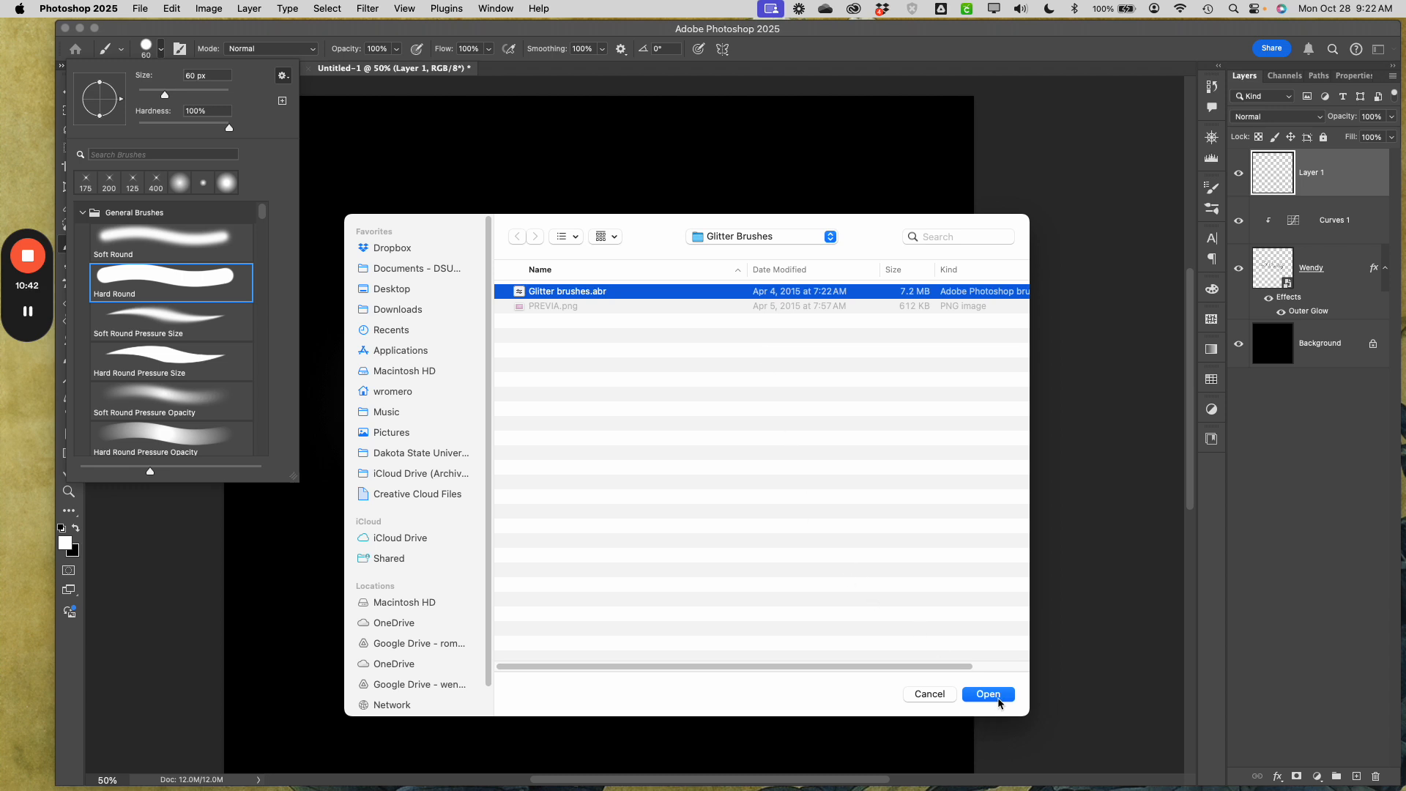
{"action": "left_click", "coordinate": [931, 696]}
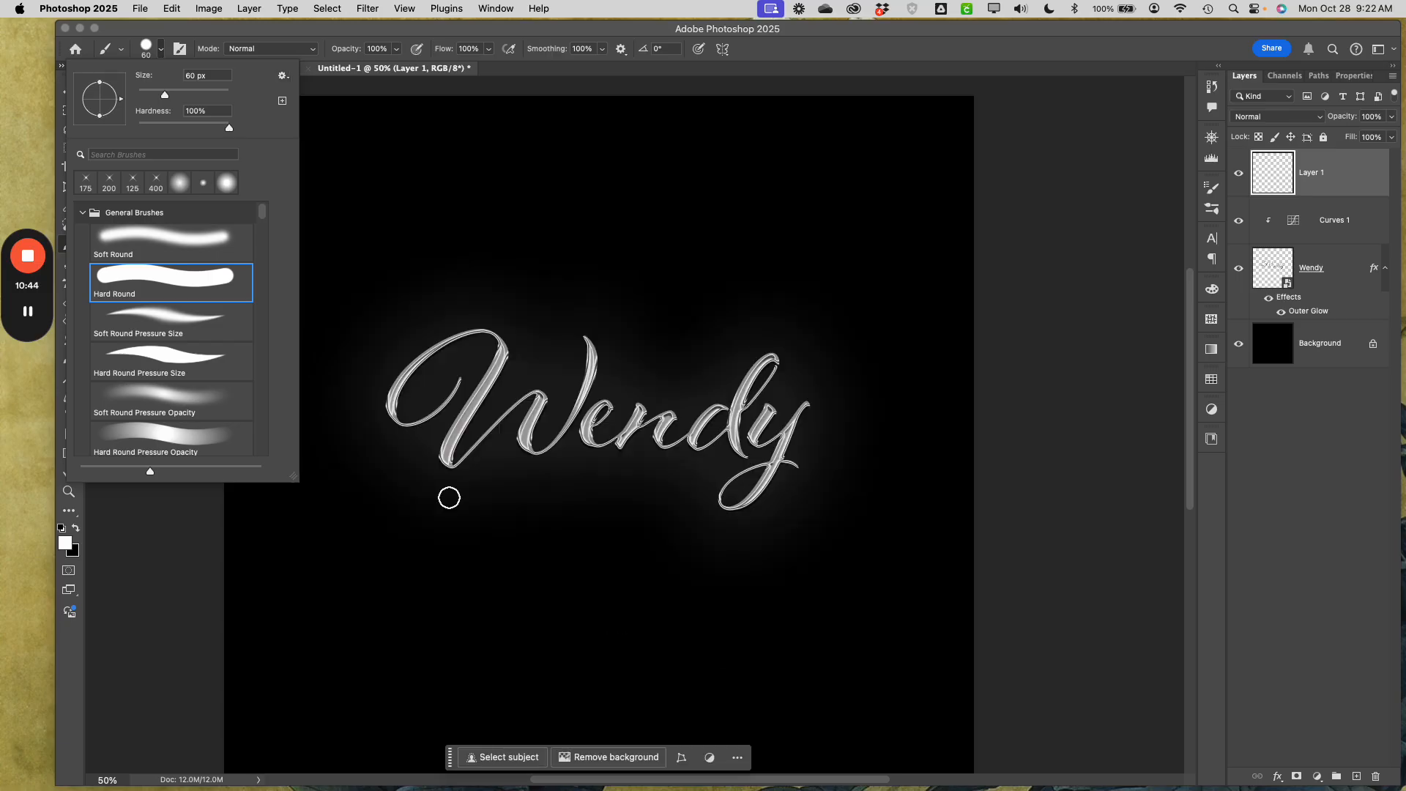
Step: Choose the Star 7 brush from the Glitter brushes group and close the brush preset picker
{"action": "left_click", "coordinate": [82, 213]}
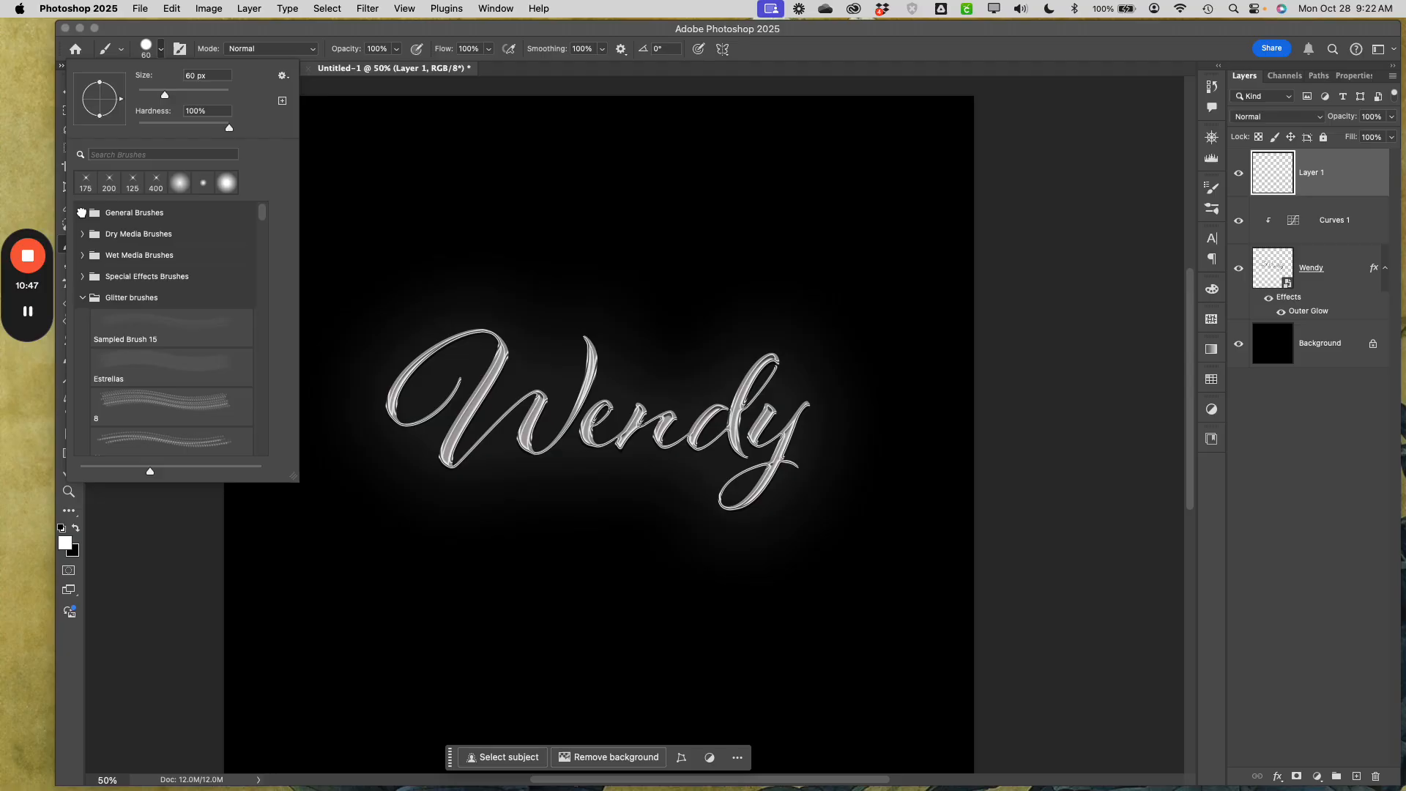
{"action": "left_click", "coordinate": [117, 295]}
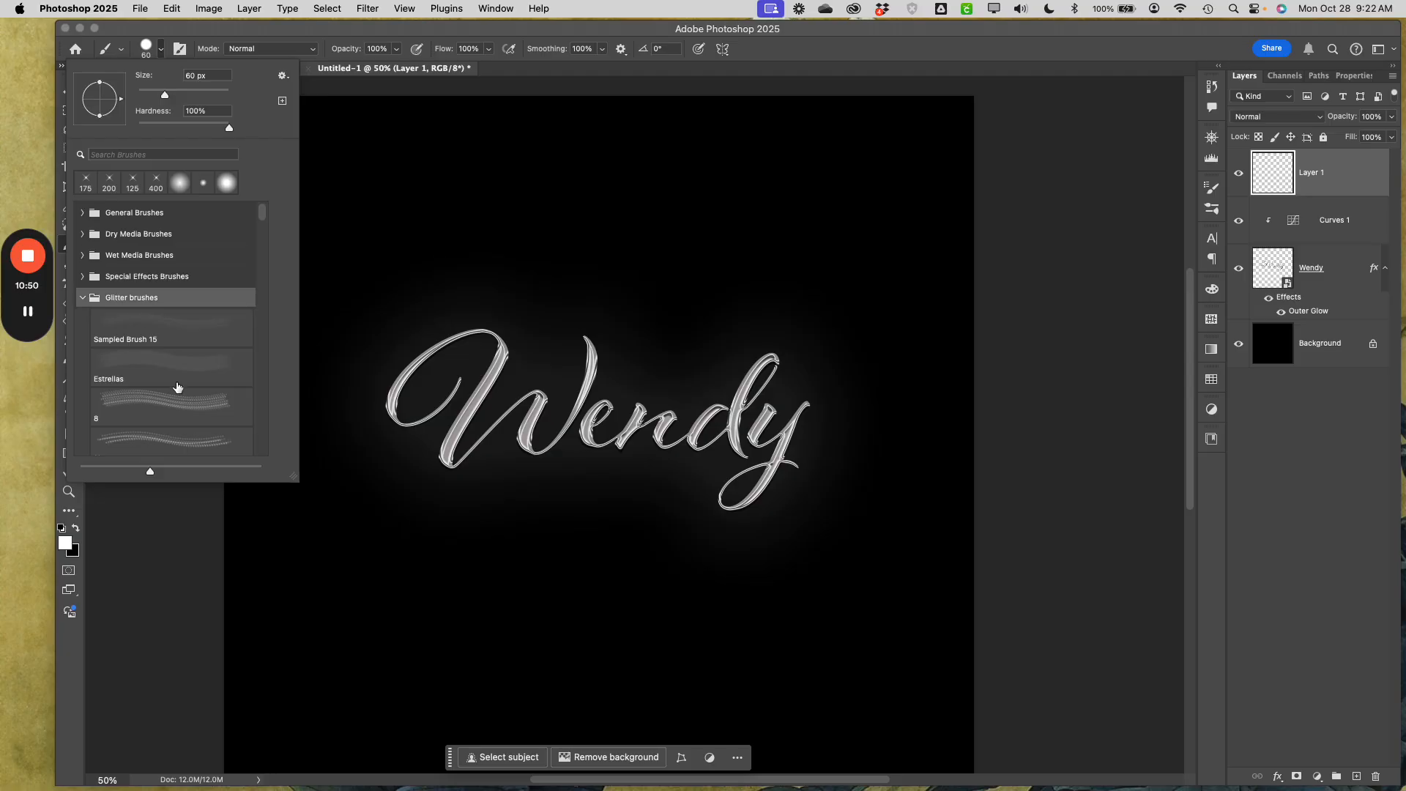
{"action": "scroll", "coordinate": [177, 387], "scroll_direction": "down", "scroll_amount": 5}
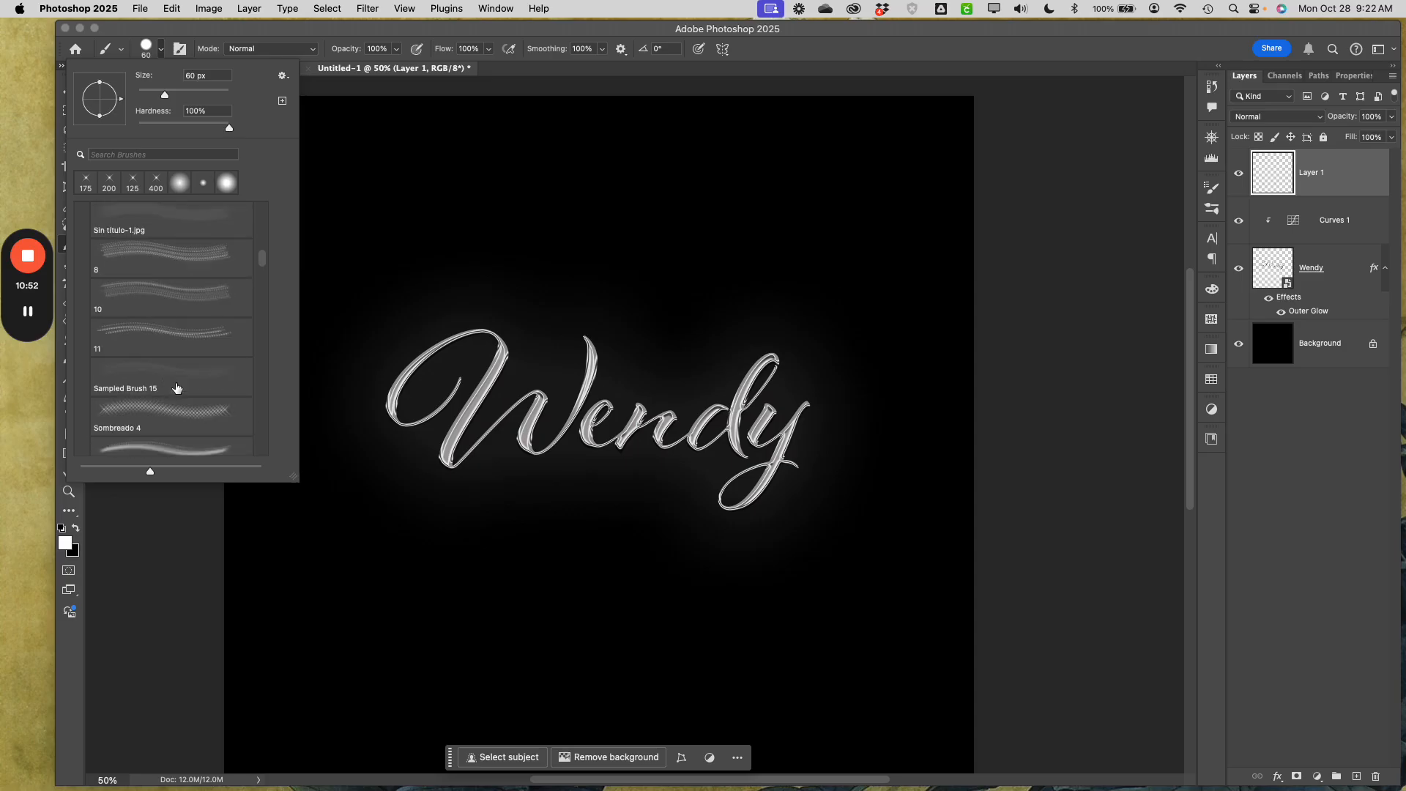
{"action": "scroll", "coordinate": [177, 388], "scroll_direction": "down", "scroll_amount": 10}
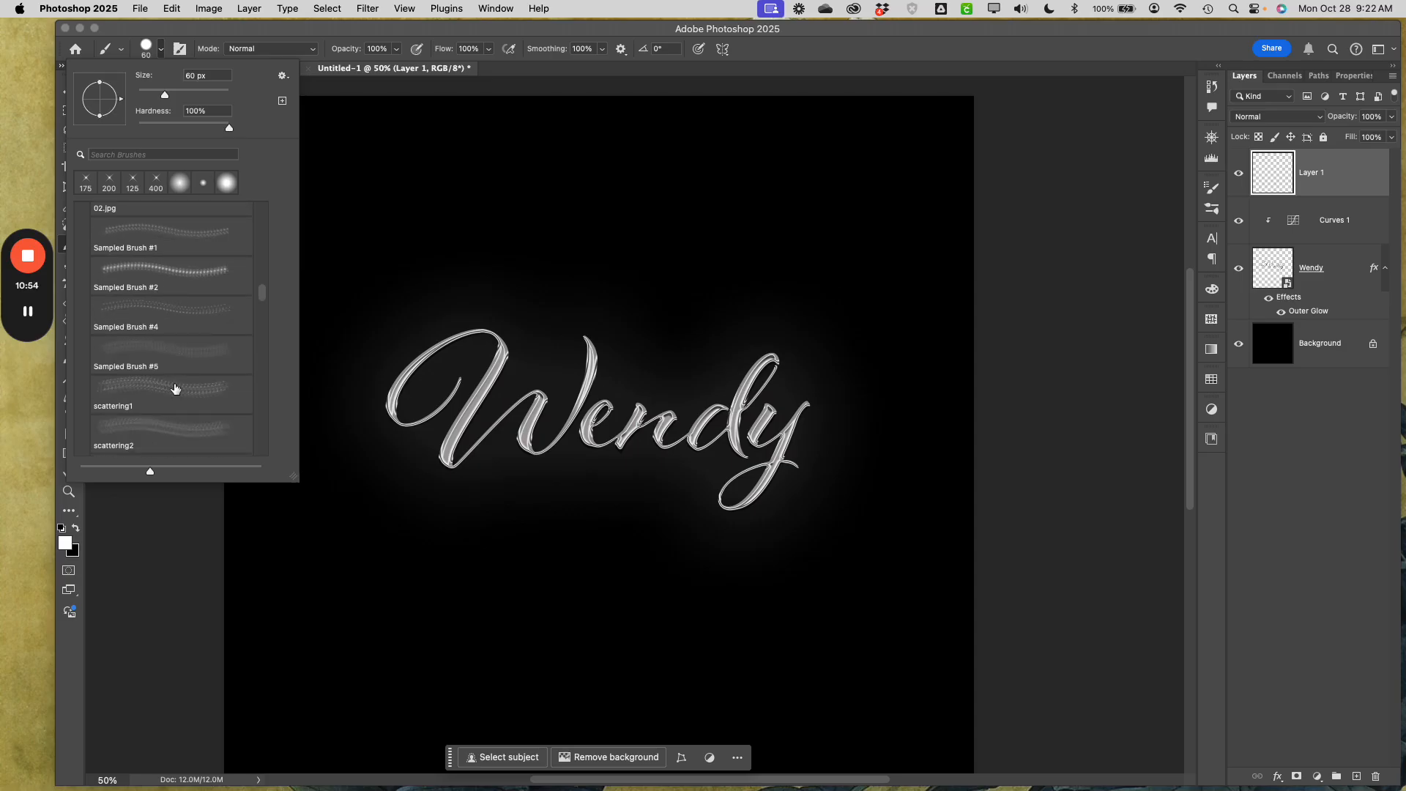
{"action": "scroll", "coordinate": [175, 388], "scroll_direction": "down", "scroll_amount": 6}
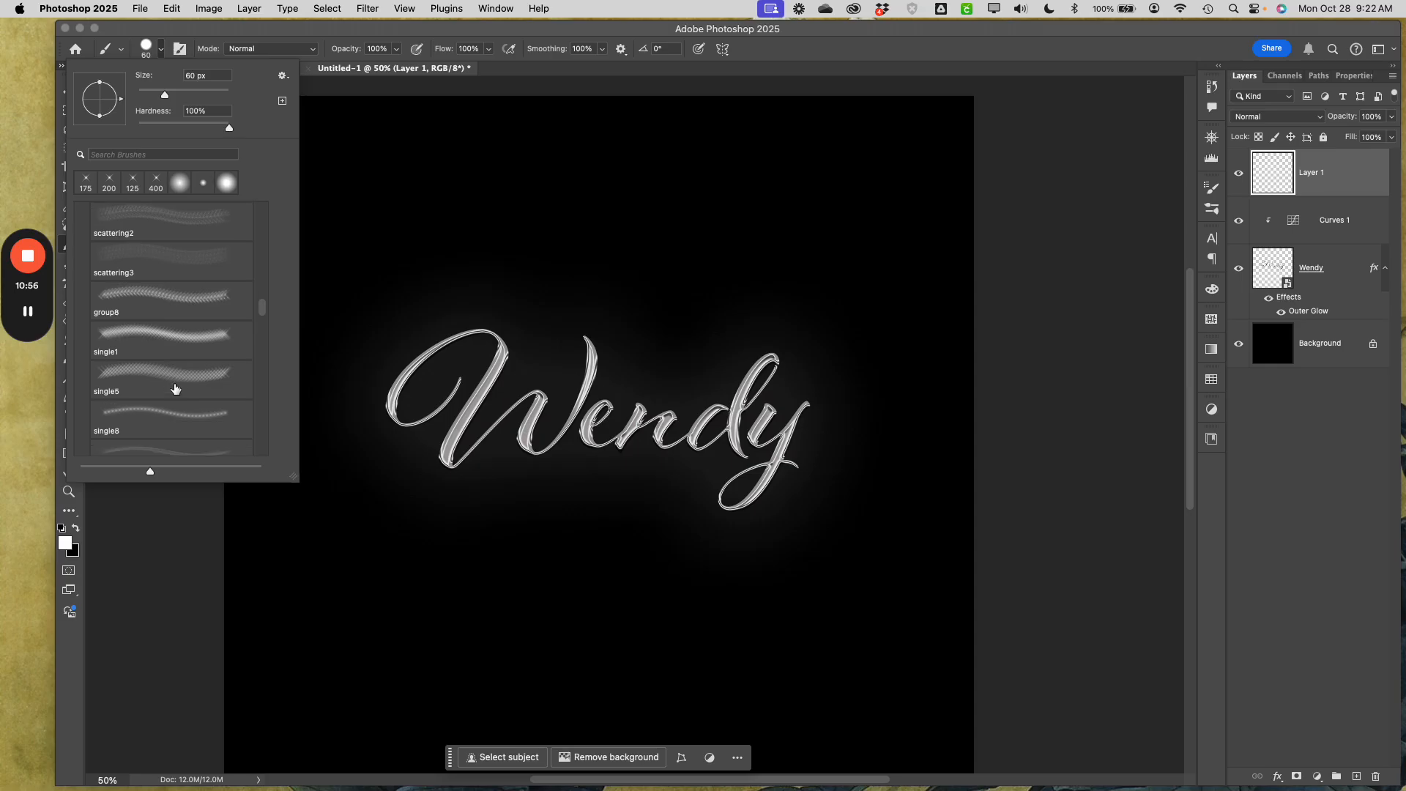
{"action": "scroll", "coordinate": [175, 388], "scroll_direction": "down", "scroll_amount": 8}
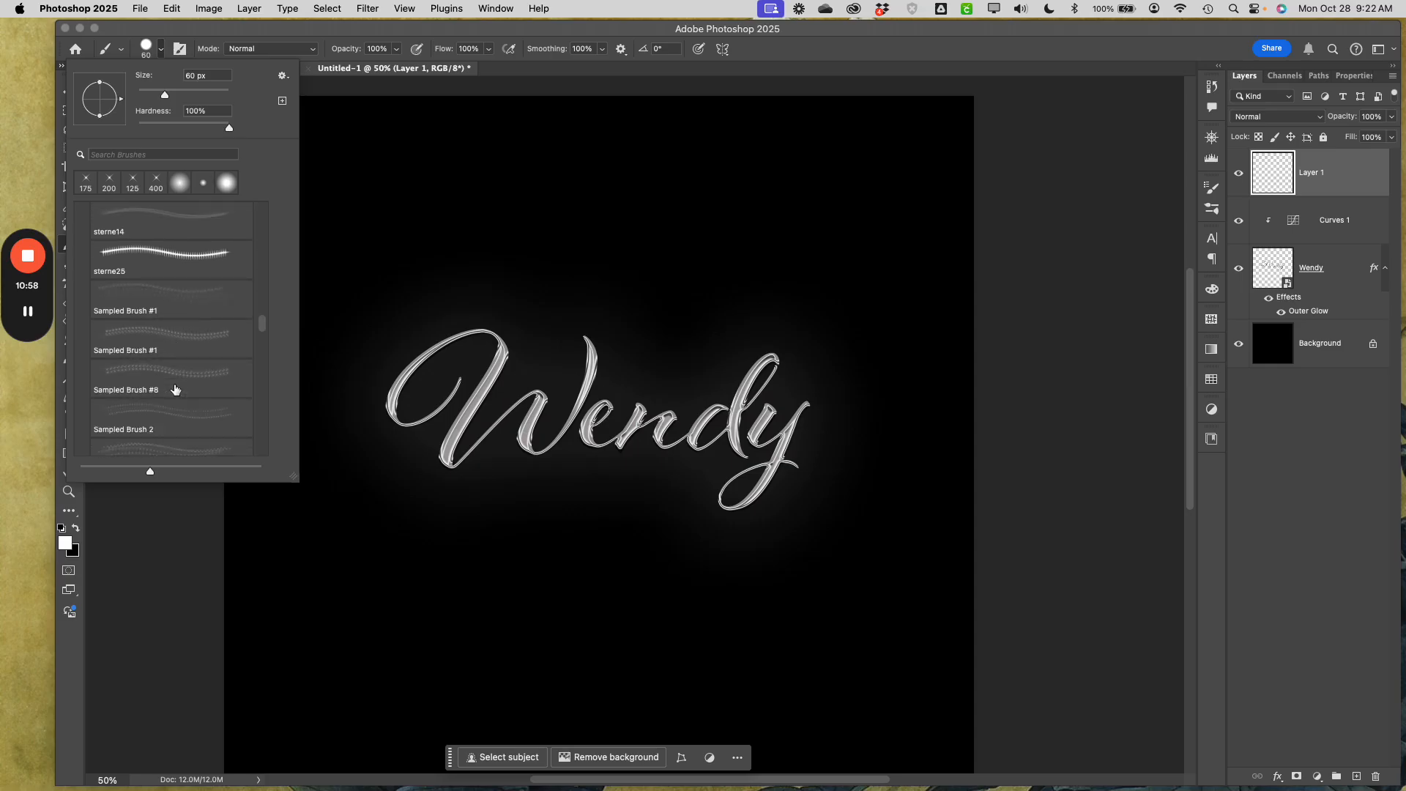
{"action": "scroll", "coordinate": [175, 389], "scroll_direction": "down", "scroll_amount": 8}
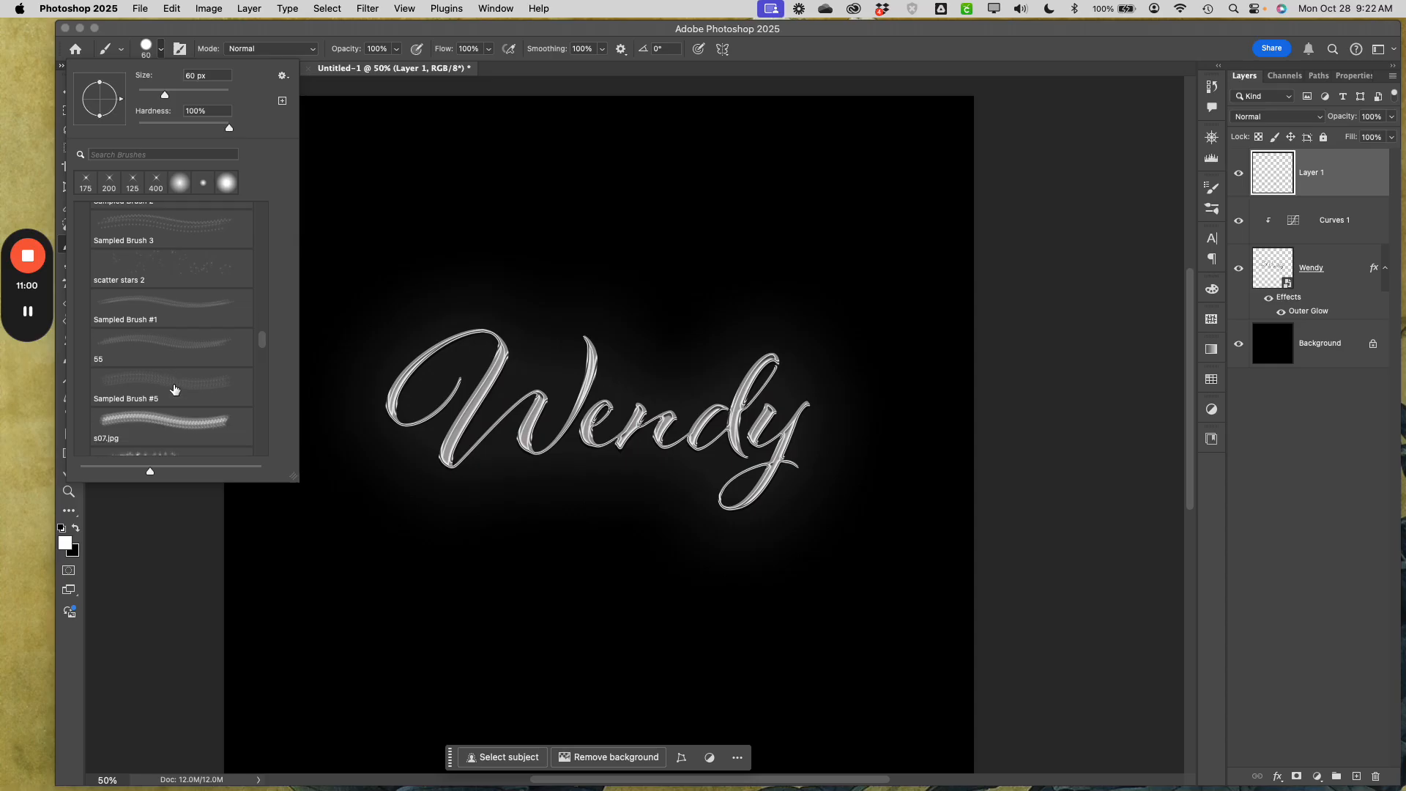
{"action": "scroll", "coordinate": [175, 389], "scroll_direction": "down", "scroll_amount": 2}
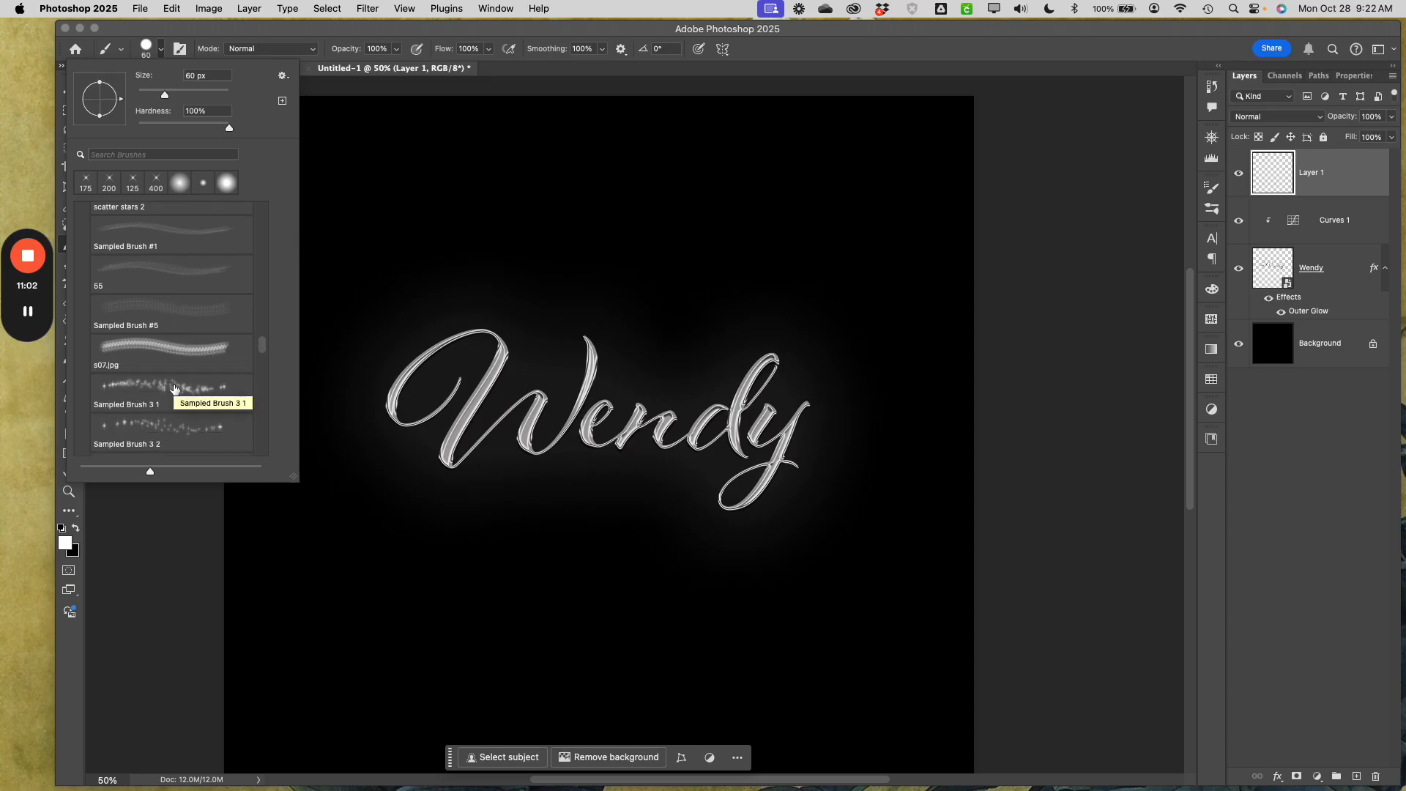
{"action": "scroll", "coordinate": [175, 389], "scroll_direction": "down", "scroll_amount": 2}
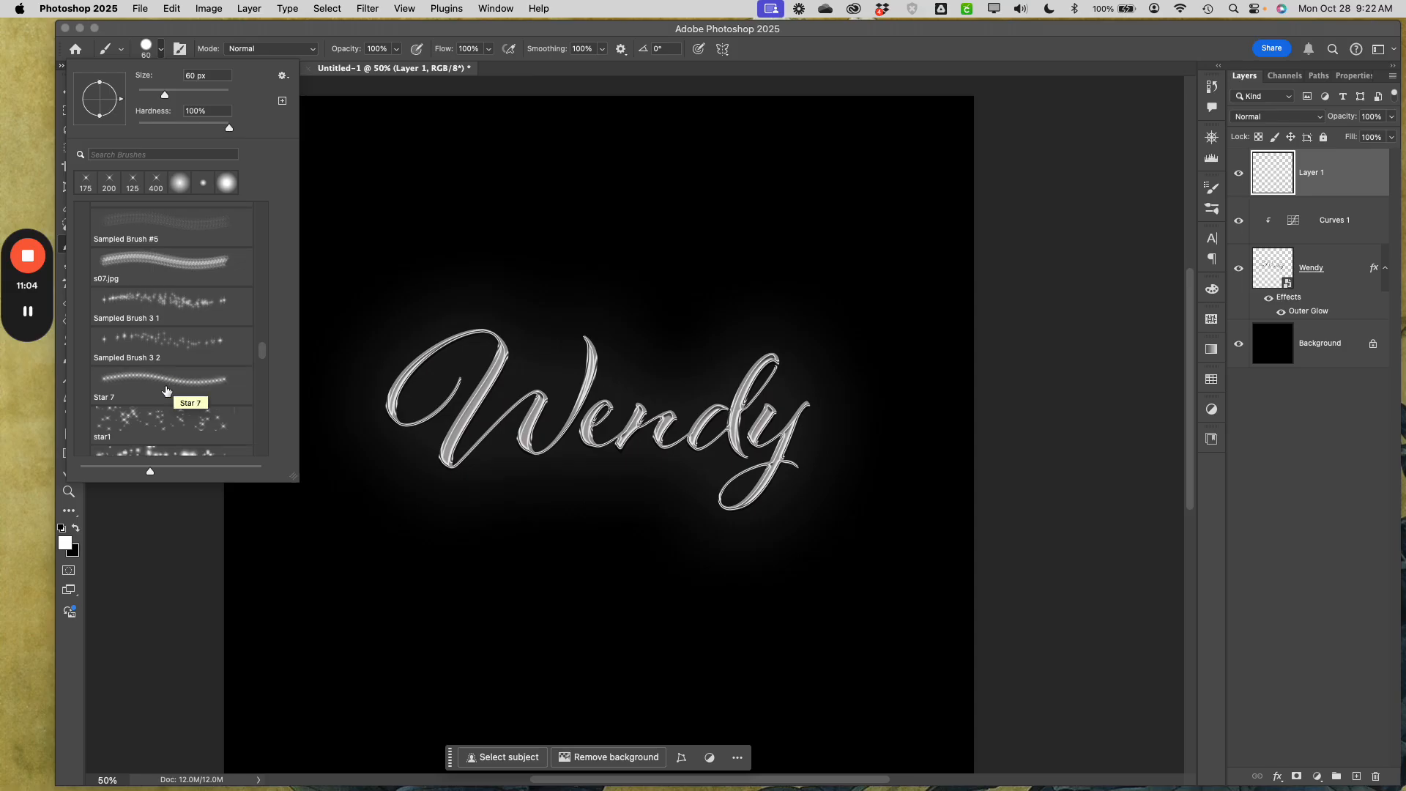
{"action": "left_click", "coordinate": [128, 380]}
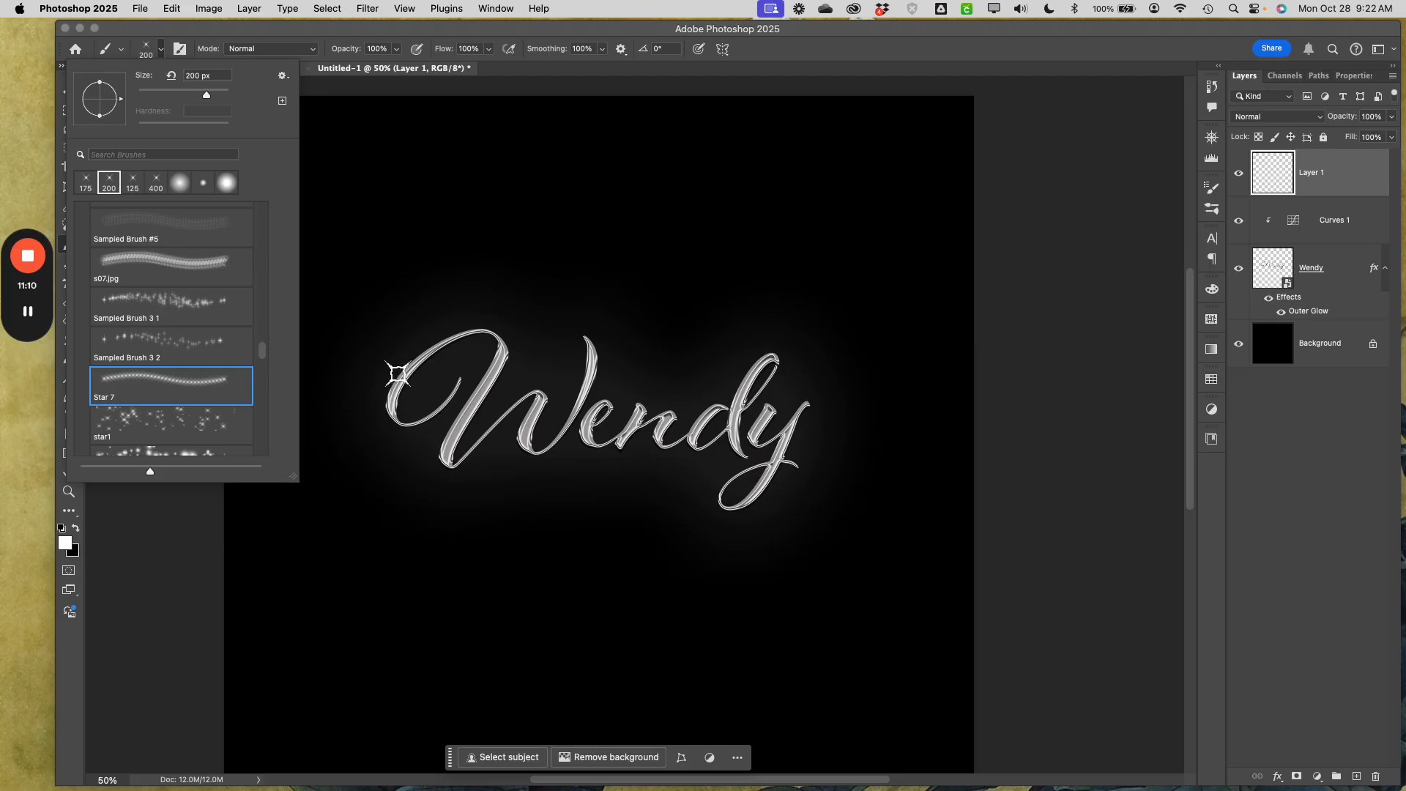
{"action": "left_click", "coordinate": [161, 50]}
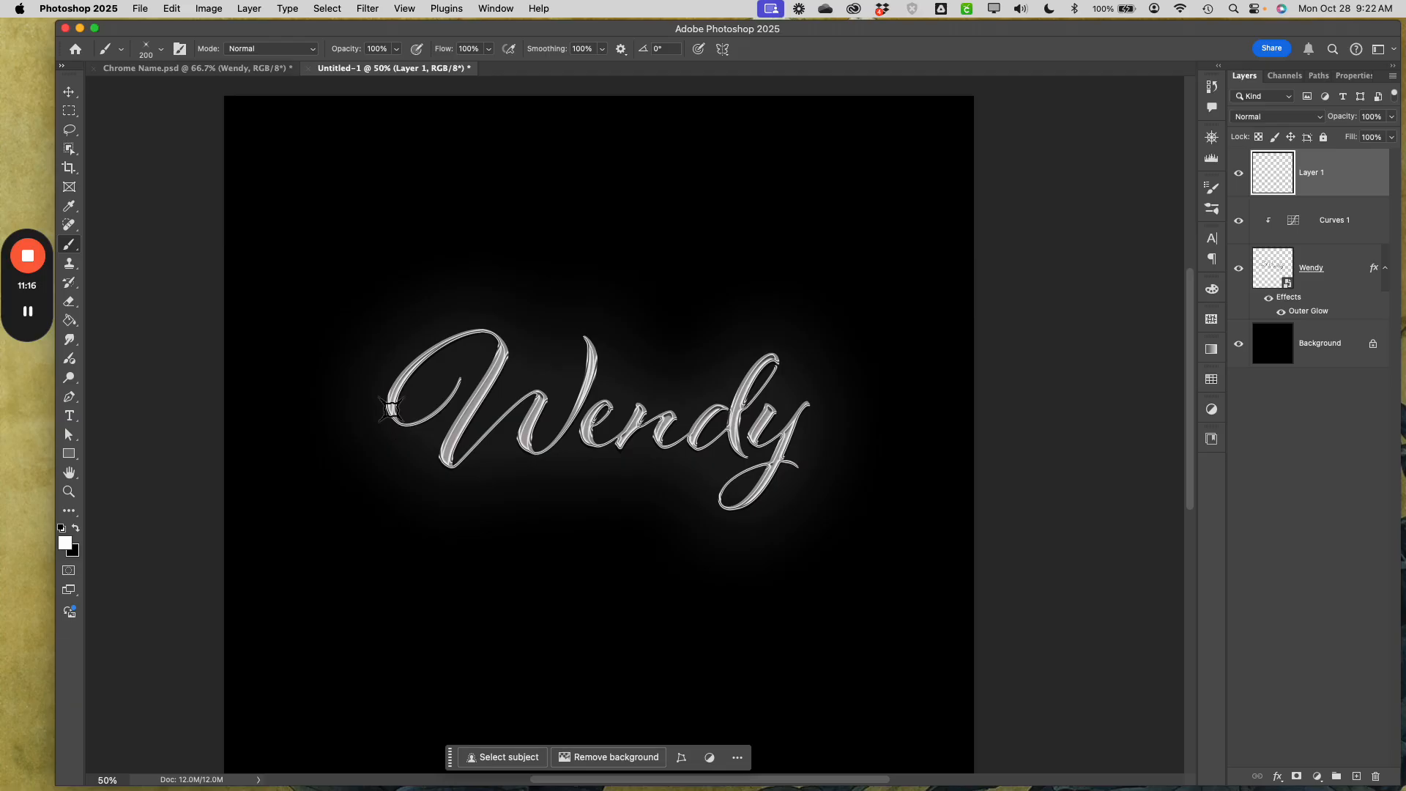
Step: Set the star brush size to 150 px and stamp white sparkles on the W's outer curl and its last upstroke
{"action": "key", "text": "bracketleft"}
{"action": "key", "text": "bracketleft"}
{"action": "key", "text": "bracketleft"}
{"action": "key", "text": "bracketright"}
{"action": "left_click", "coordinate": [391, 402]}
{"action": "left_click", "coordinate": [590, 364]}
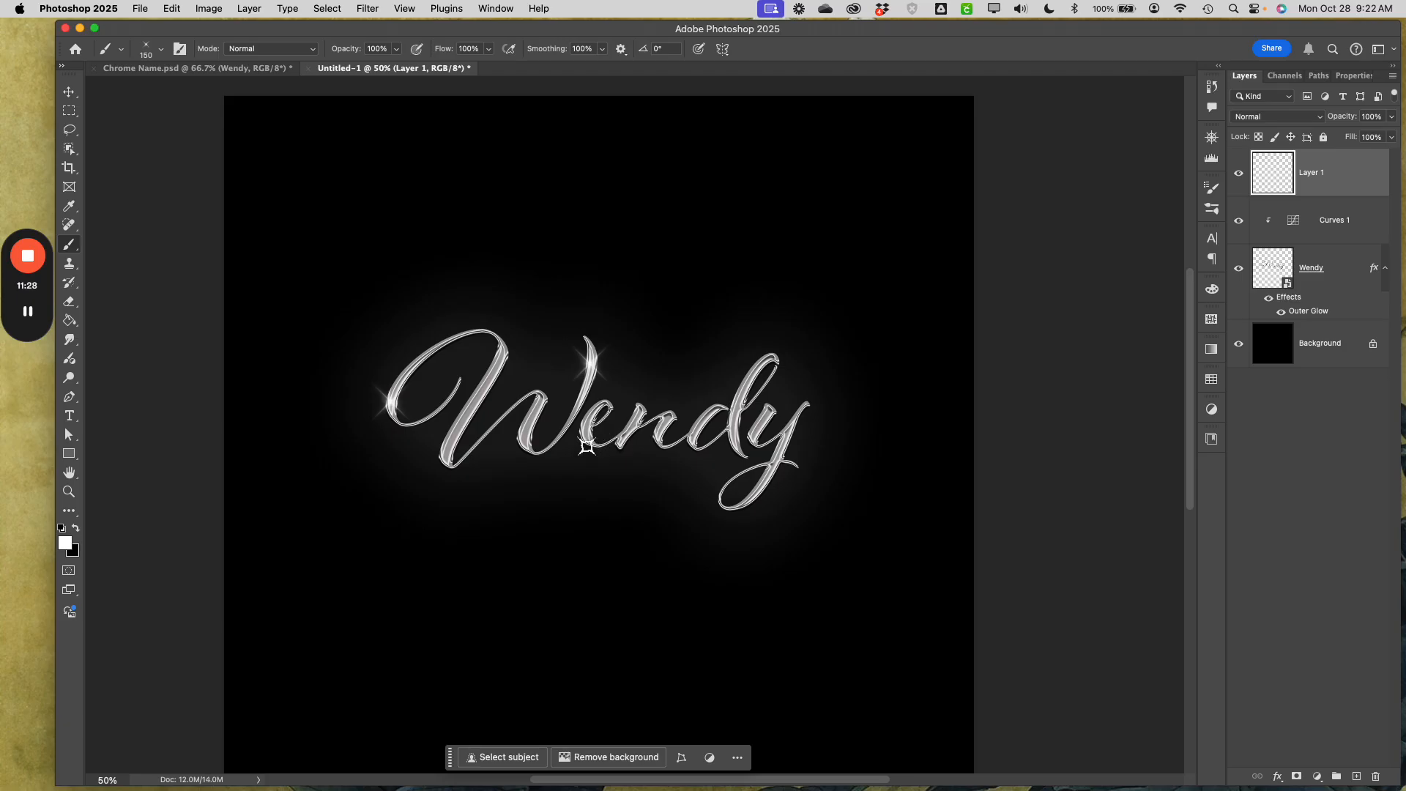
Step: Stamp single sparkles on the e's base, the d's bowl and tip, the y's body and tail, and the base of the W's first stroke
{"action": "left_click", "coordinate": [587, 438]}
{"action": "left_click", "coordinate": [704, 423]}
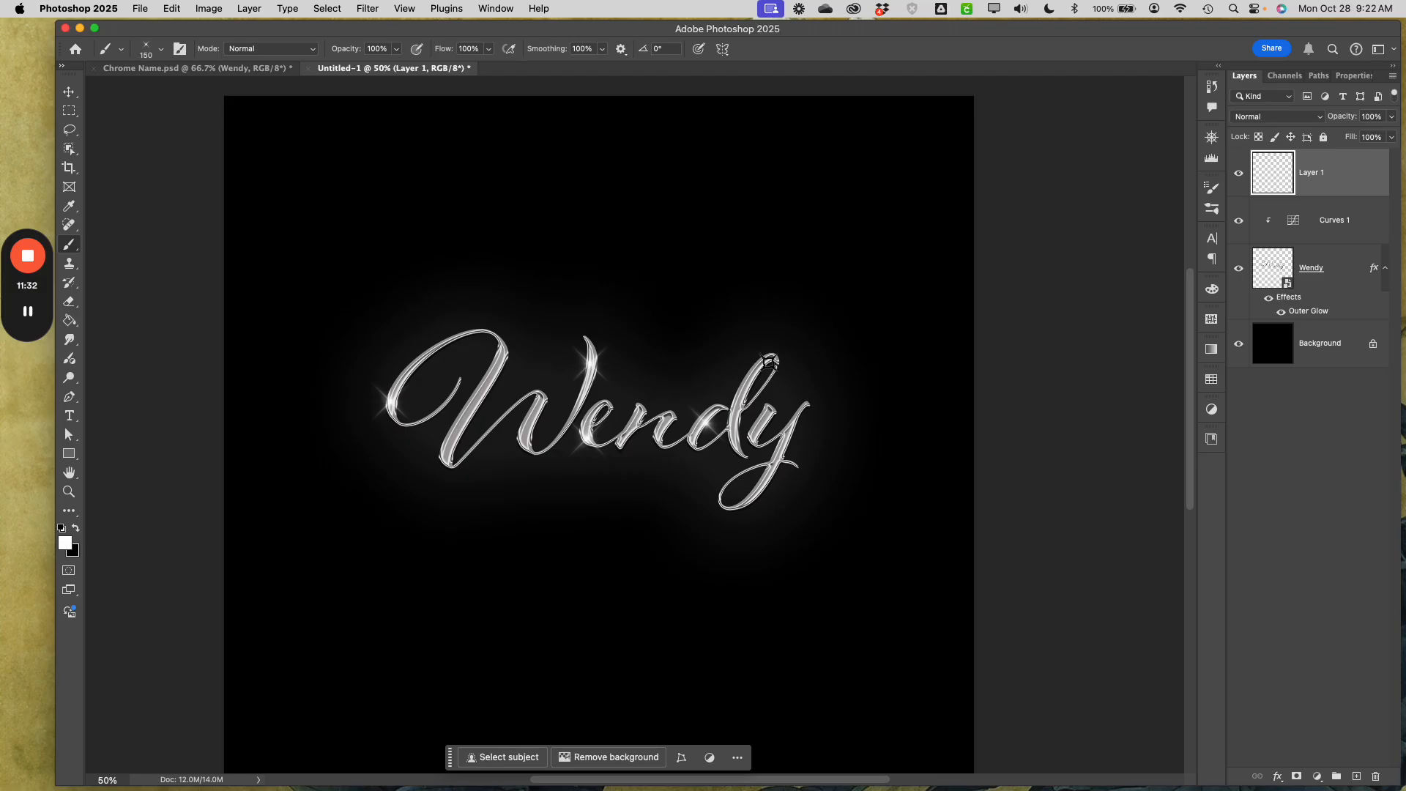
{"action": "left_click", "coordinate": [767, 359]}
{"action": "left_click", "coordinate": [753, 441]}
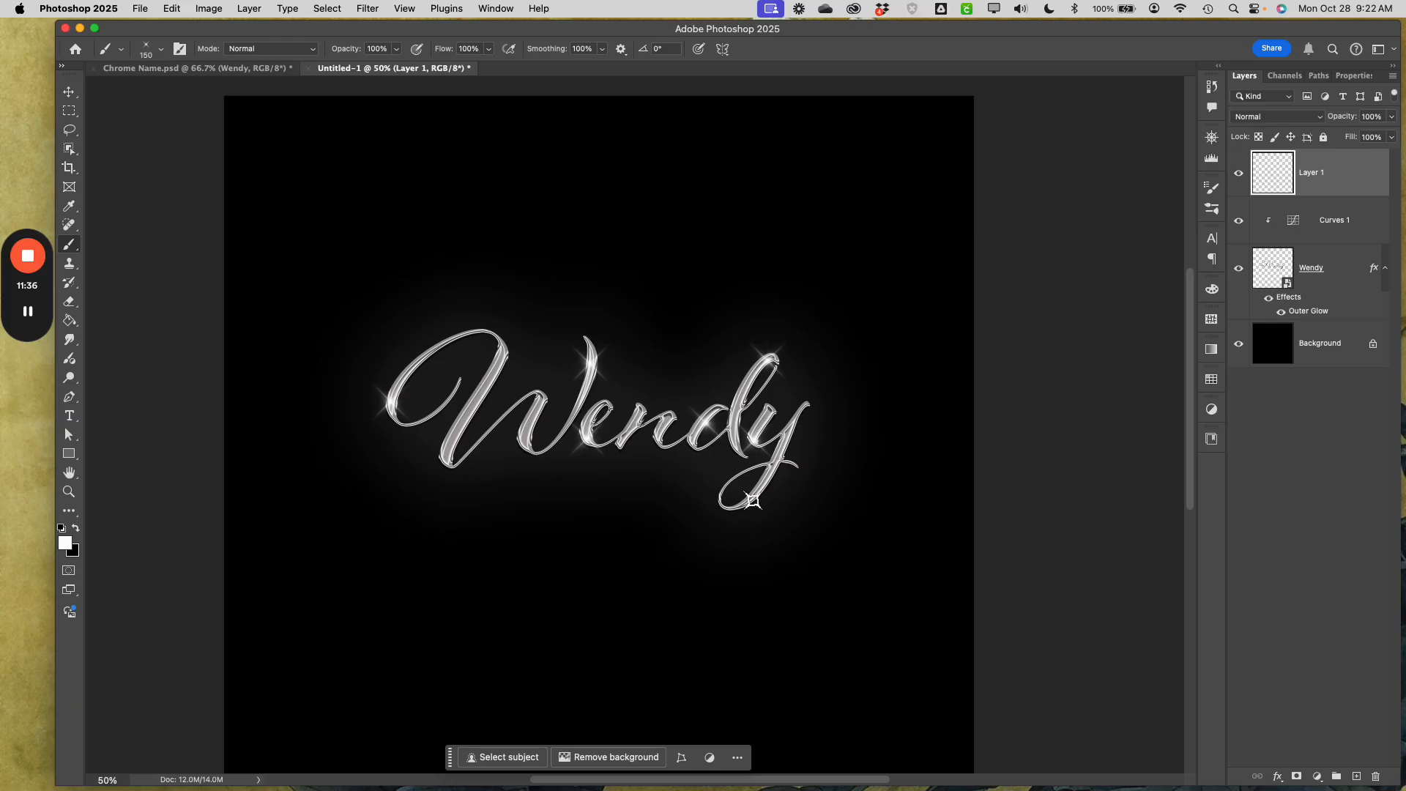
{"action": "left_click", "coordinate": [754, 500]}
{"action": "left_click", "coordinate": [442, 451]}
Step: Reduce the sparkle layer's opacity to 80% and view the whole canvas at 33.33%
{"action": "key", "text": "super+equal"}
{"action": "key", "text": "super+minus"}
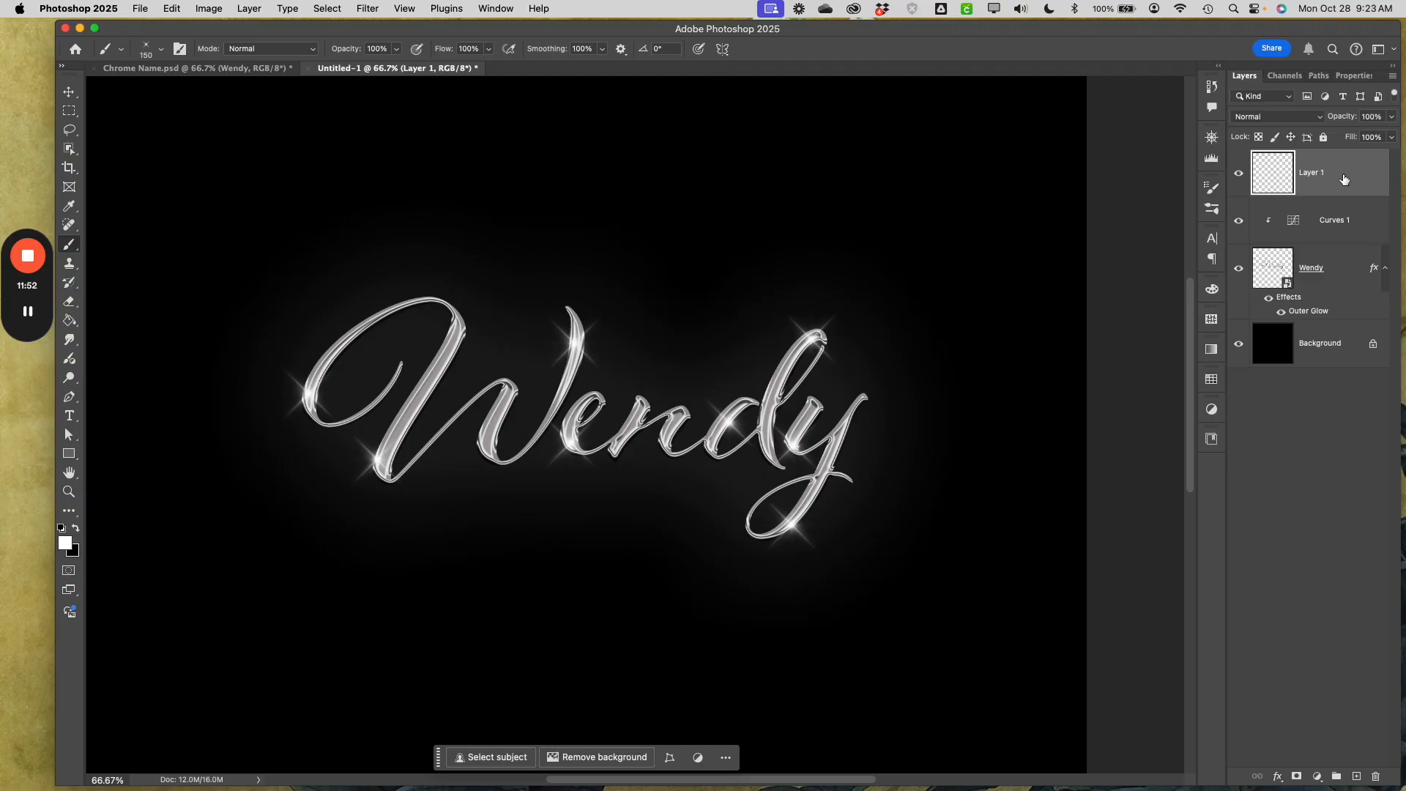
{"action": "left_click", "coordinate": [1390, 116]}
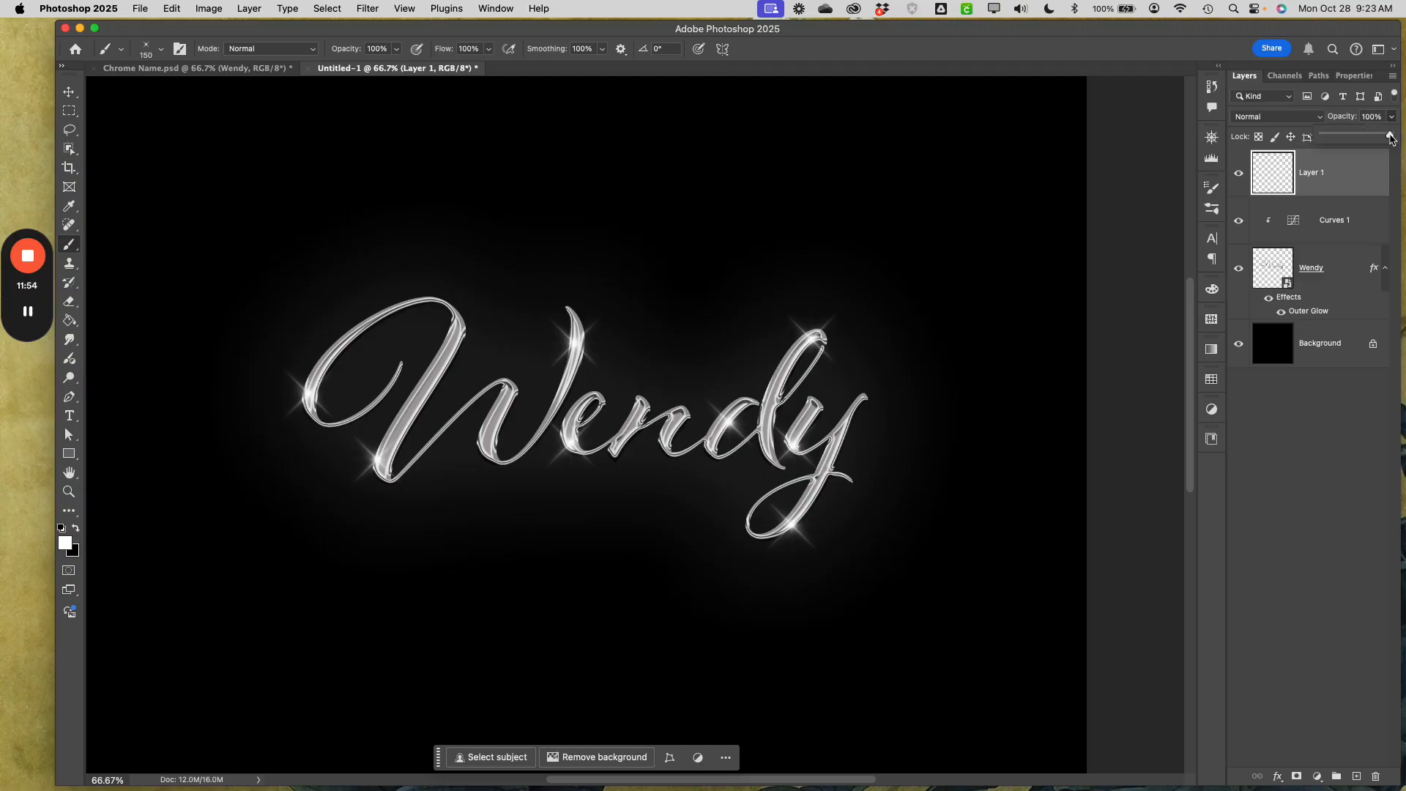
{"action": "mouse_move", "coordinate": [1392, 136]}
{"action": "left_mouse_down"}
{"action": "mouse_move", "coordinate": [1352, 140]}
{"action": "mouse_move", "coordinate": [1377, 139]}
{"action": "left_mouse_up"}
{"action": "key", "text": "super+minus"}
{"action": "key", "text": "super+minus"}
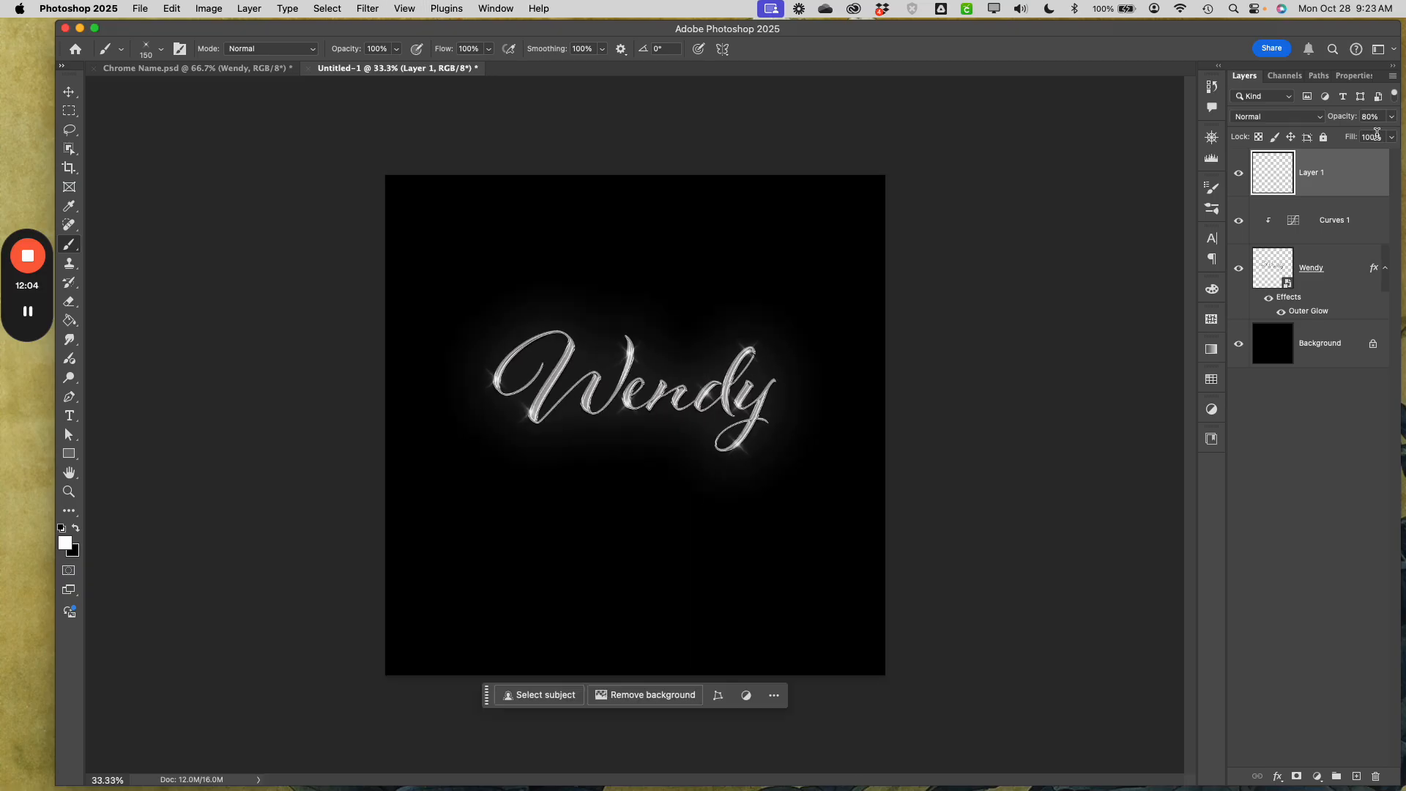